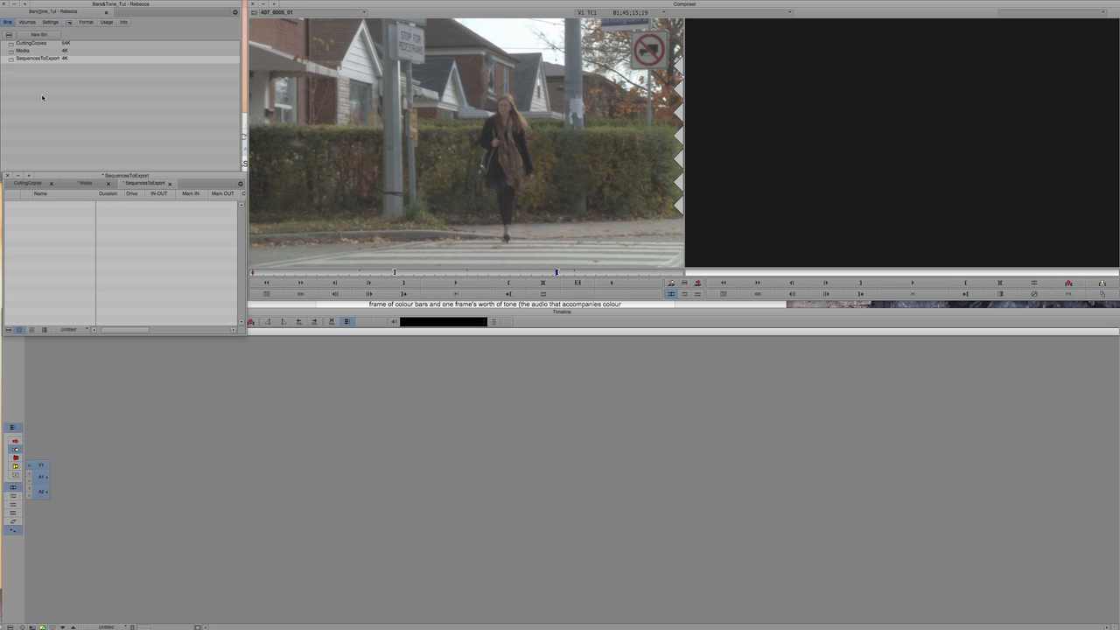
Step: Load the BTW_RoughCut sequence from the CuttingCopies bin and show the clips in the Media bin
{"action": "left_click", "coordinate": [44, 95]}
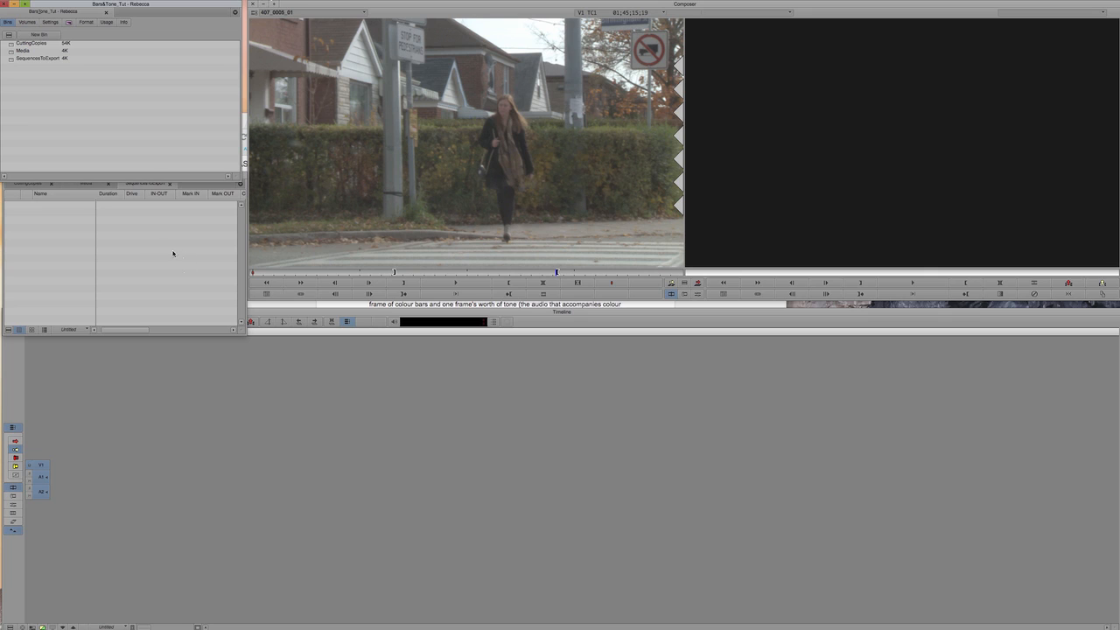
{"action": "left_click", "coordinate": [227, 190]}
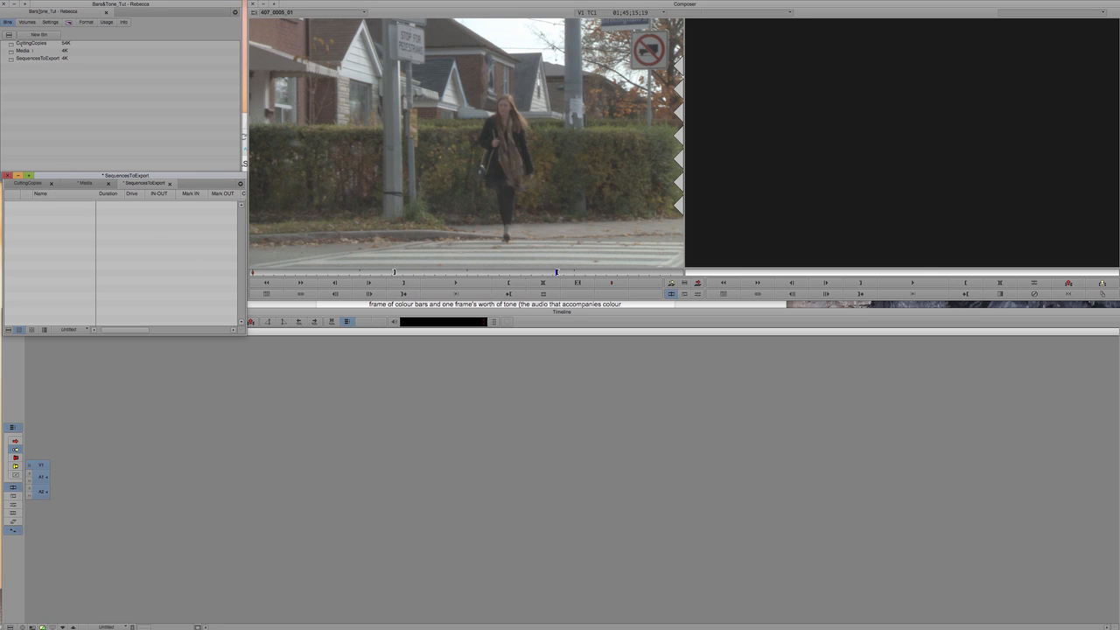
{"action": "double_click", "coordinate": [26, 43]}
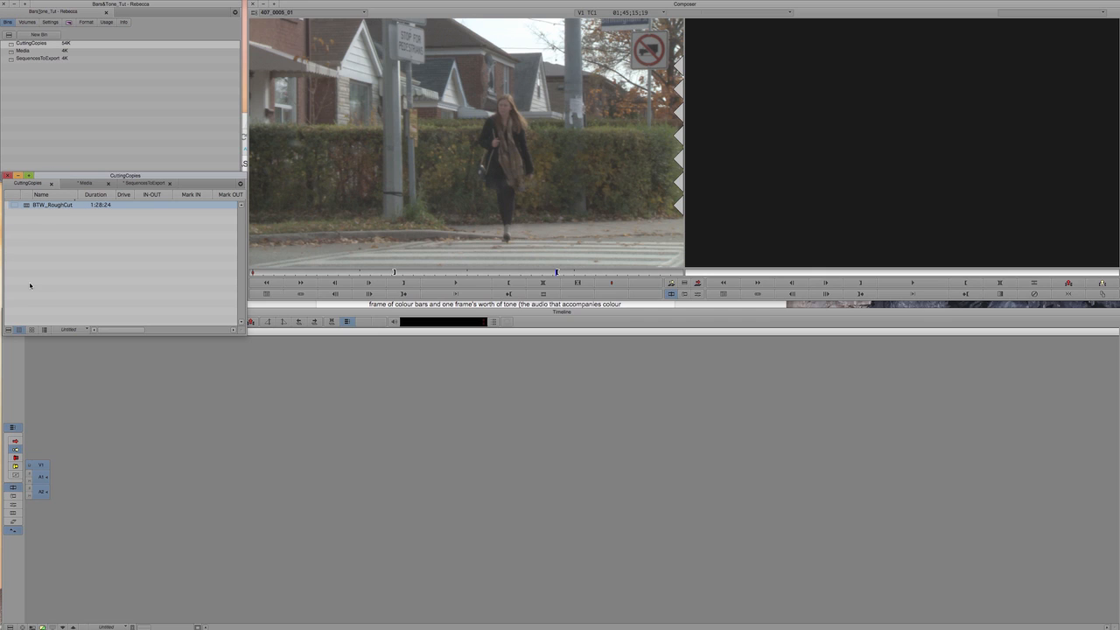
{"action": "double_click", "coordinate": [27, 206]}
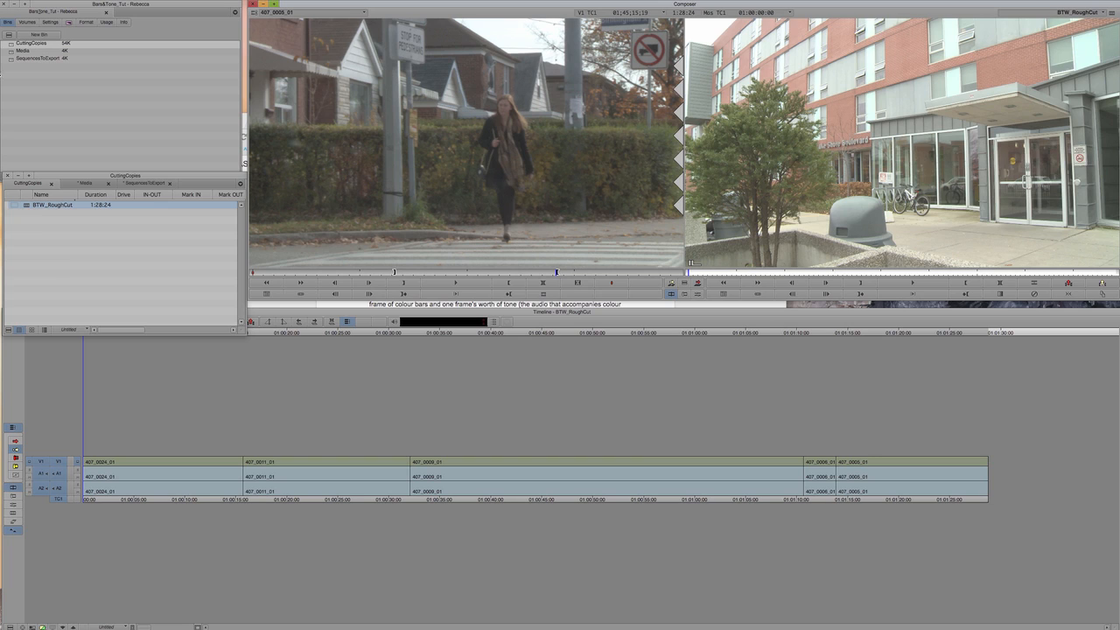
{"action": "double_click", "coordinate": [11, 51]}
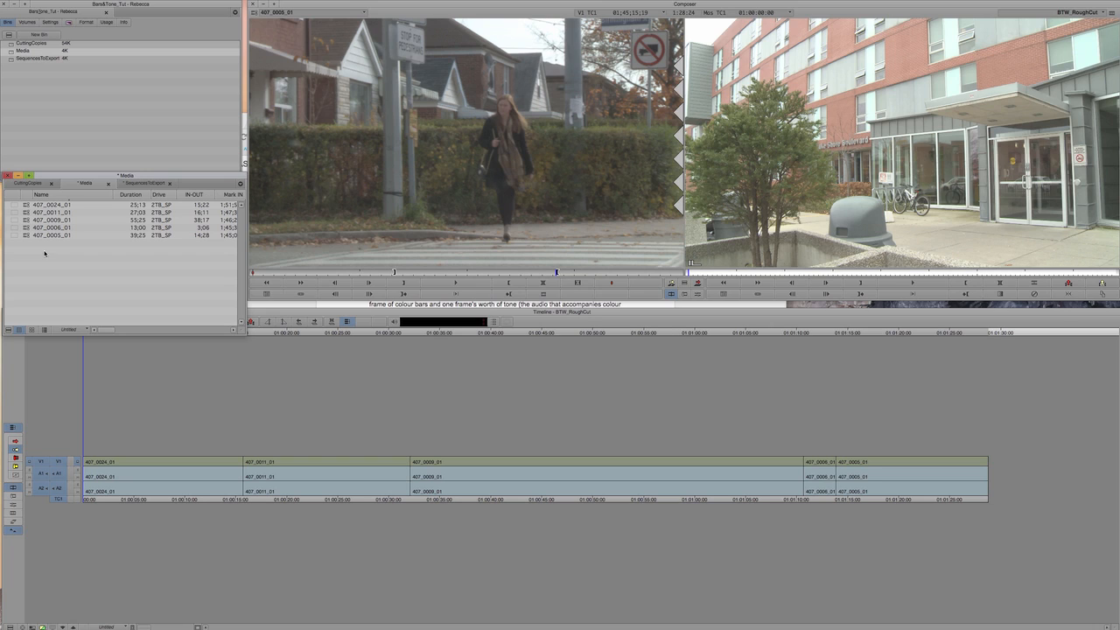
Step: Create a new sequence in the SequencesToExport bin and name it BTW_RoughCut_Feb8_0145
{"action": "double_click", "coordinate": [12, 61]}
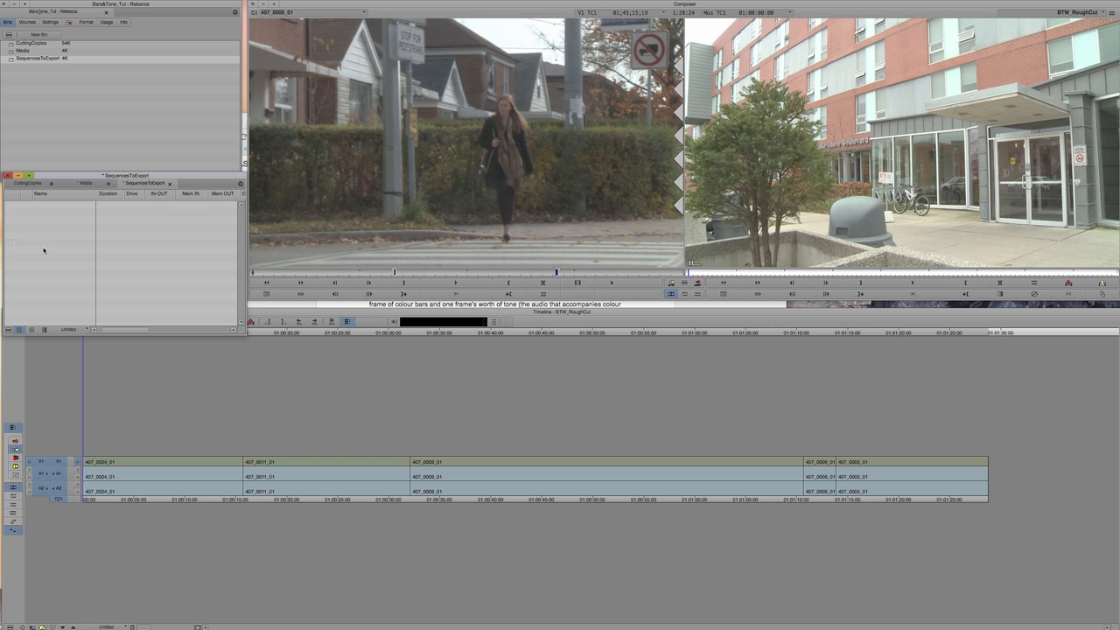
{"action": "key", "text": "super+shift+n"}
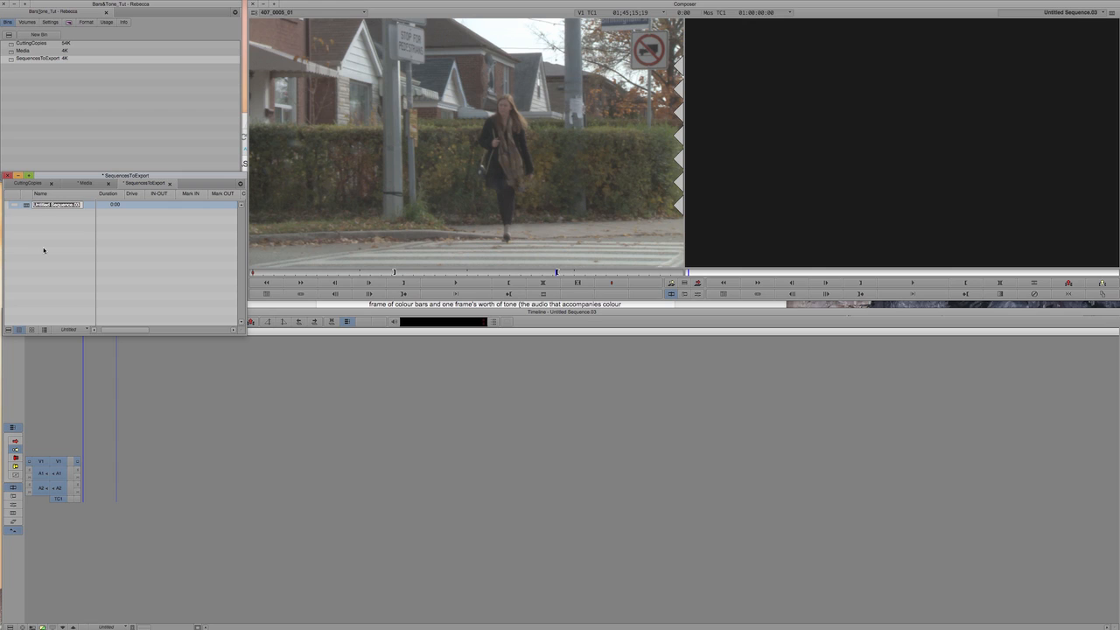
{"action": "type", "text": "BTW_RoughCut_Feb"}
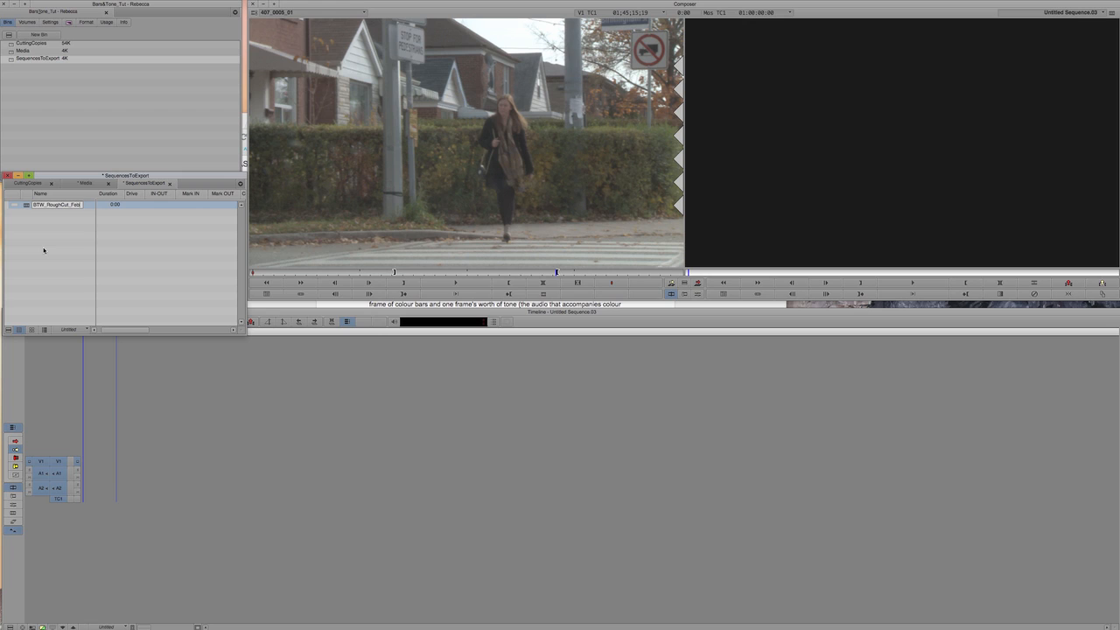
{"action": "type", "text": "_0145"}
{"action": "type", "text": "8"}
{"action": "key", "text": "Return"}
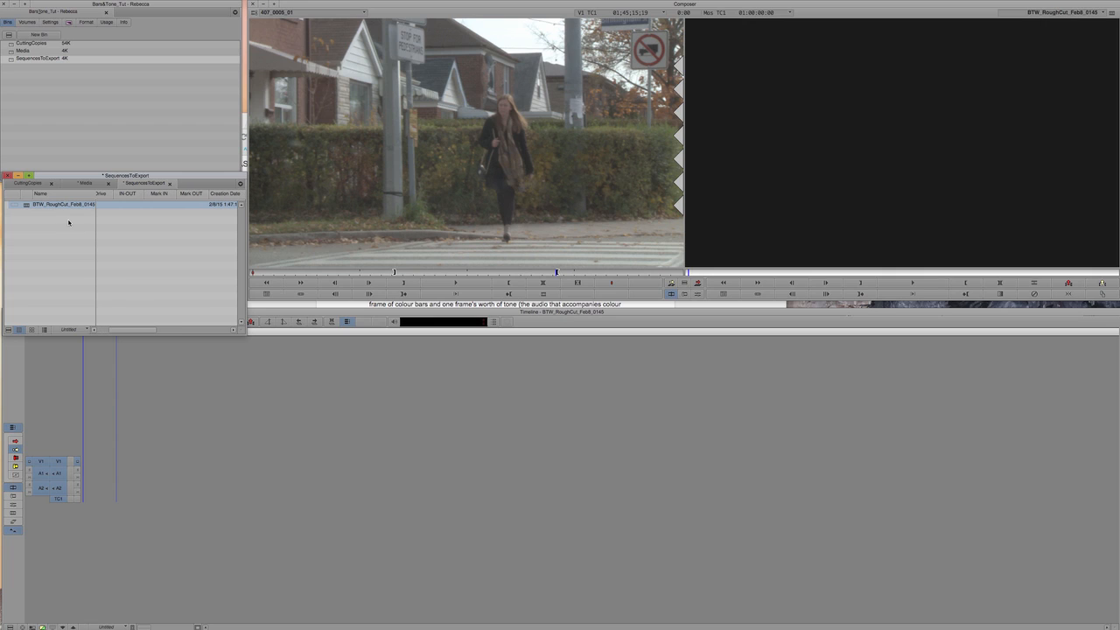
Step: Rename the new sequence as BTW_RoughCut_Feb8_1345 and view its creation date in the bin
{"action": "left_click", "coordinate": [69, 222]}
{"action": "left_click", "coordinate": [88, 204]}
{"action": "left_click", "coordinate": [90, 206]}
{"action": "left_click", "coordinate": [57, 233]}
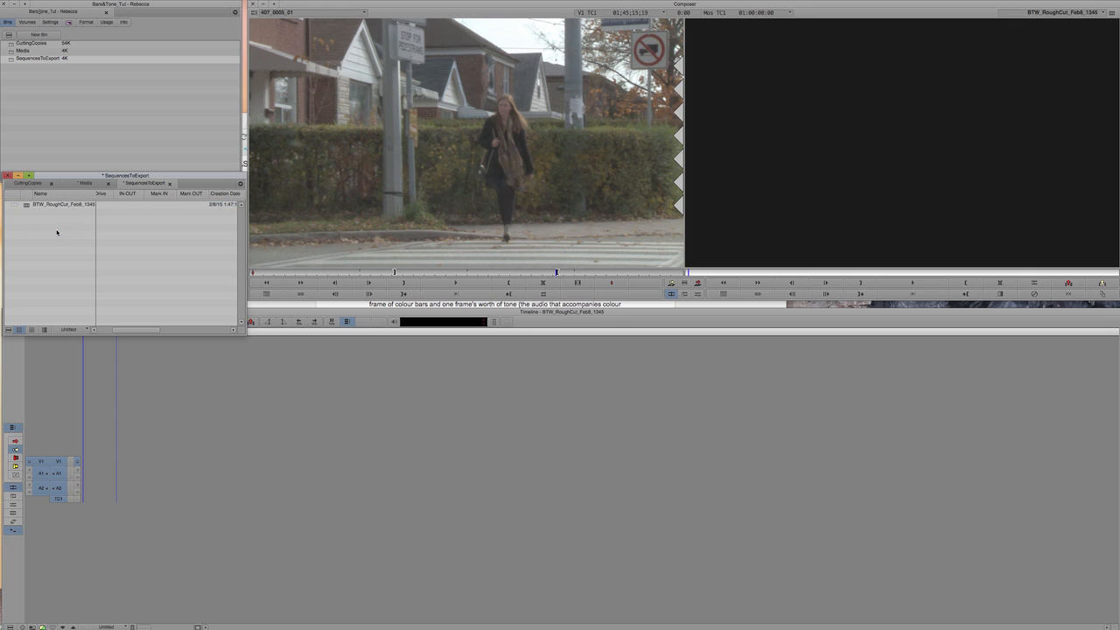
{"action": "scroll", "coordinate": [57, 233], "scroll_direction": "right", "scroll_amount": 3}
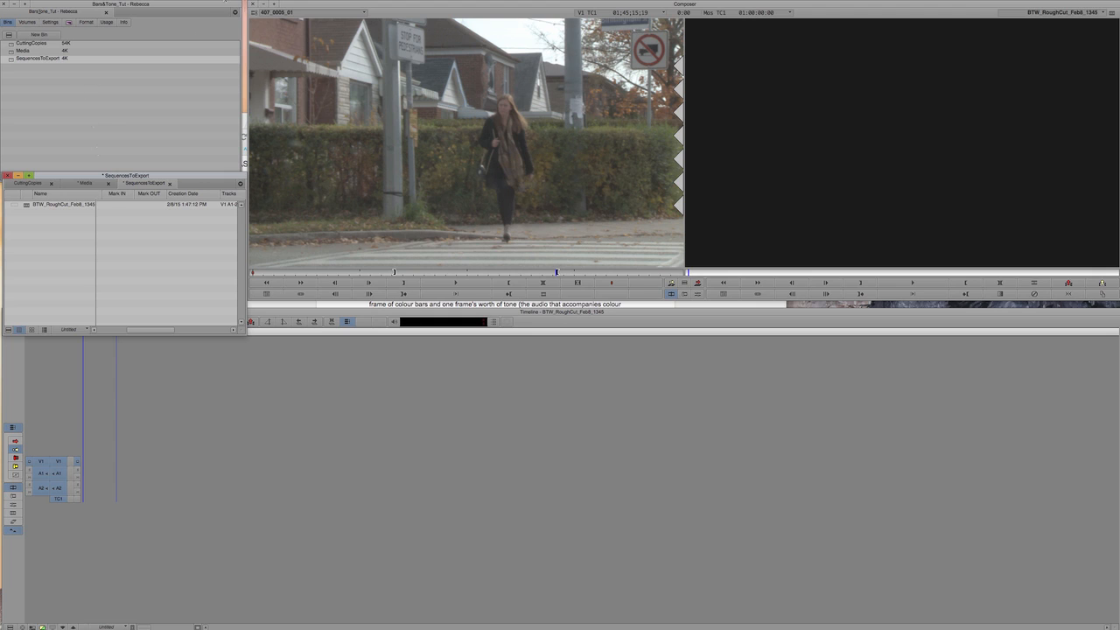
Step: Use the Audio Tool to create one track of 1000 Hz, -20 dB tone media in the Media bin on the 2TB_SP drive
{"action": "left_click", "coordinate": [235, 1]}
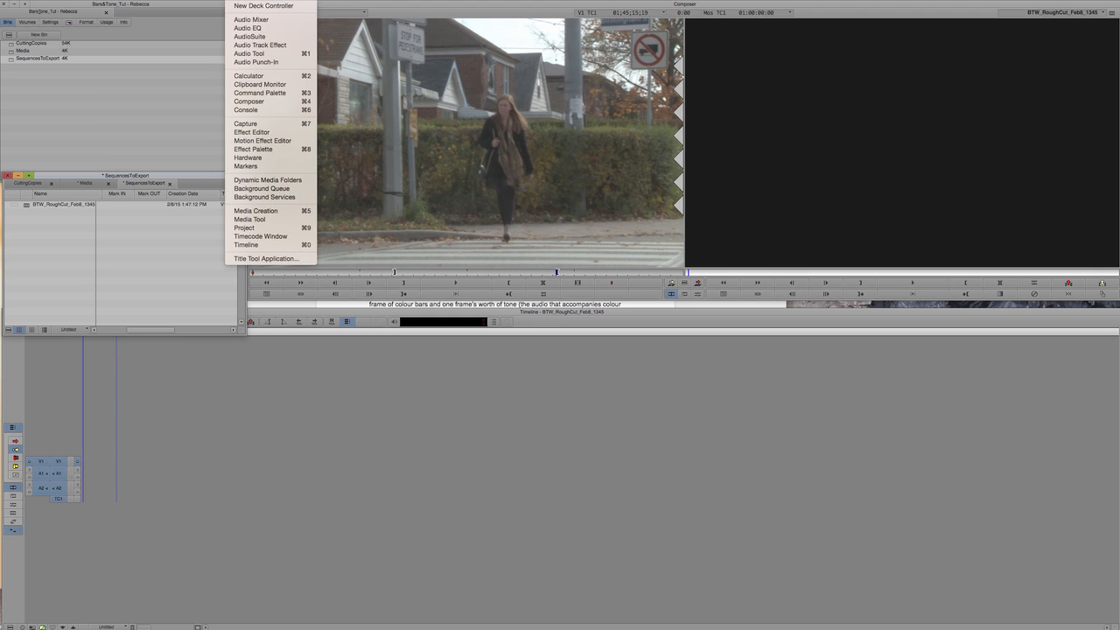
{"action": "left_click", "coordinate": [244, 36]}
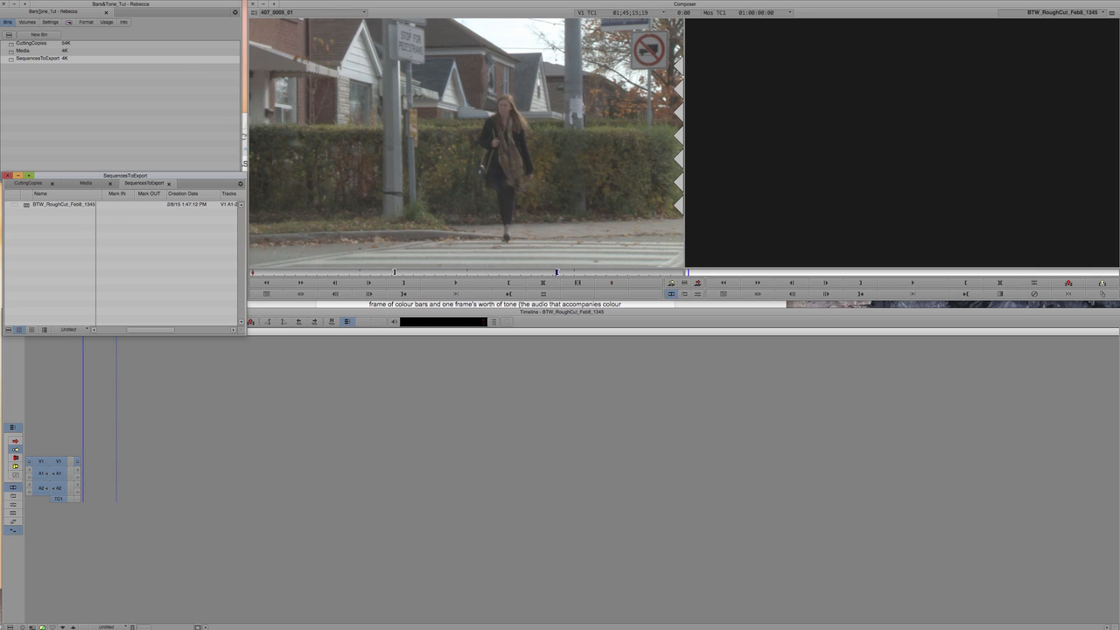
{"action": "left_click", "coordinate": [235, 1]}
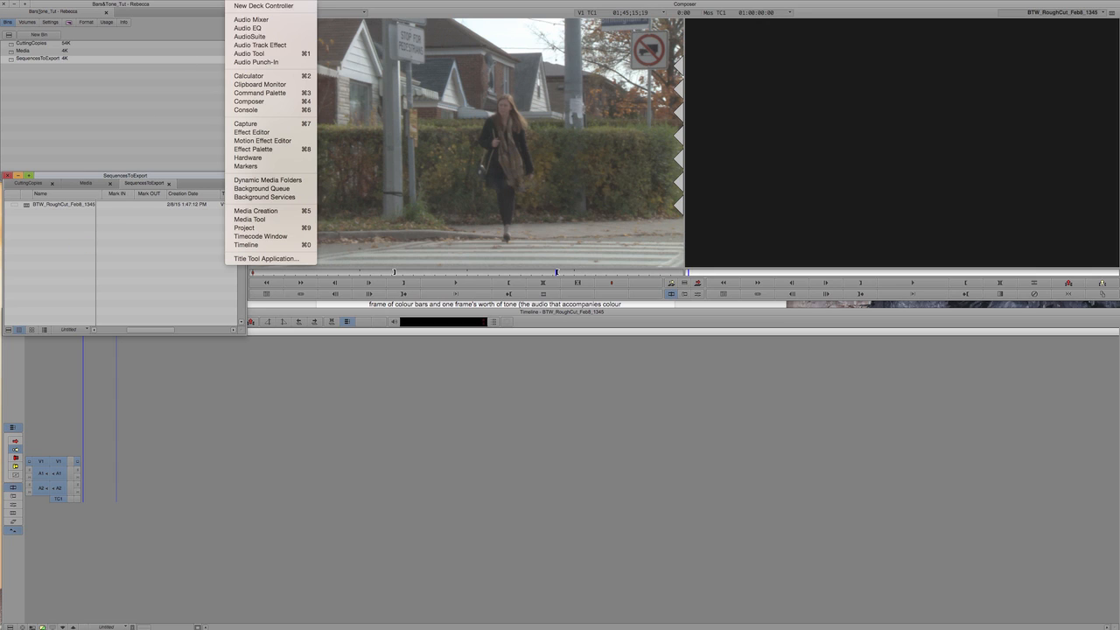
{"action": "left_click", "coordinate": [251, 53]}
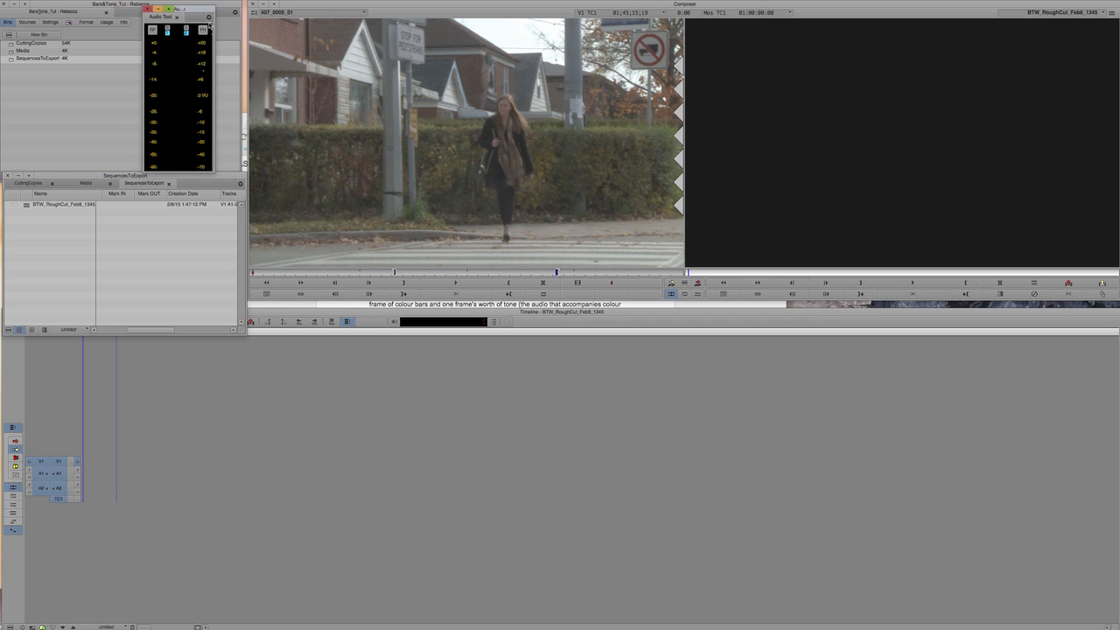
{"action": "left_click", "coordinate": [203, 31]}
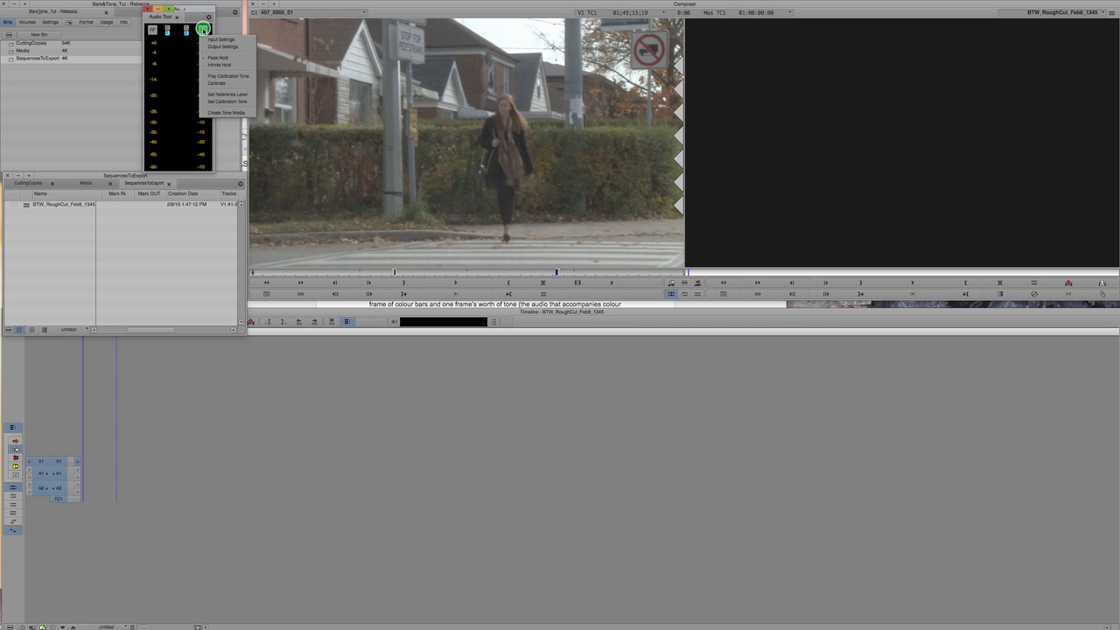
{"action": "left_click", "coordinate": [218, 113]}
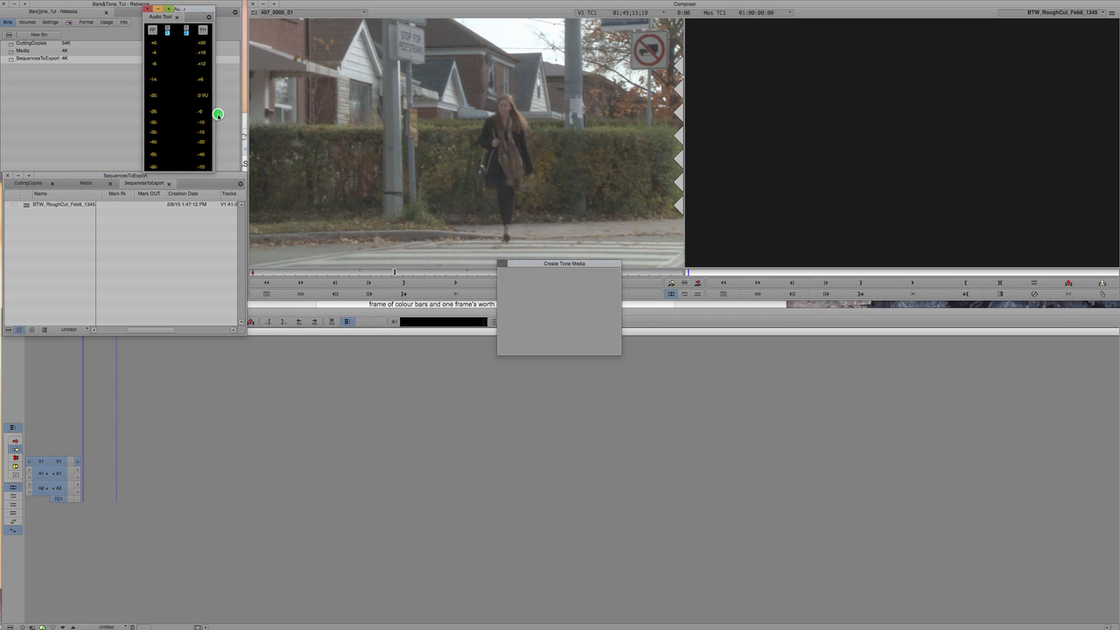
{"action": "left_click", "coordinate": [564, 346]}
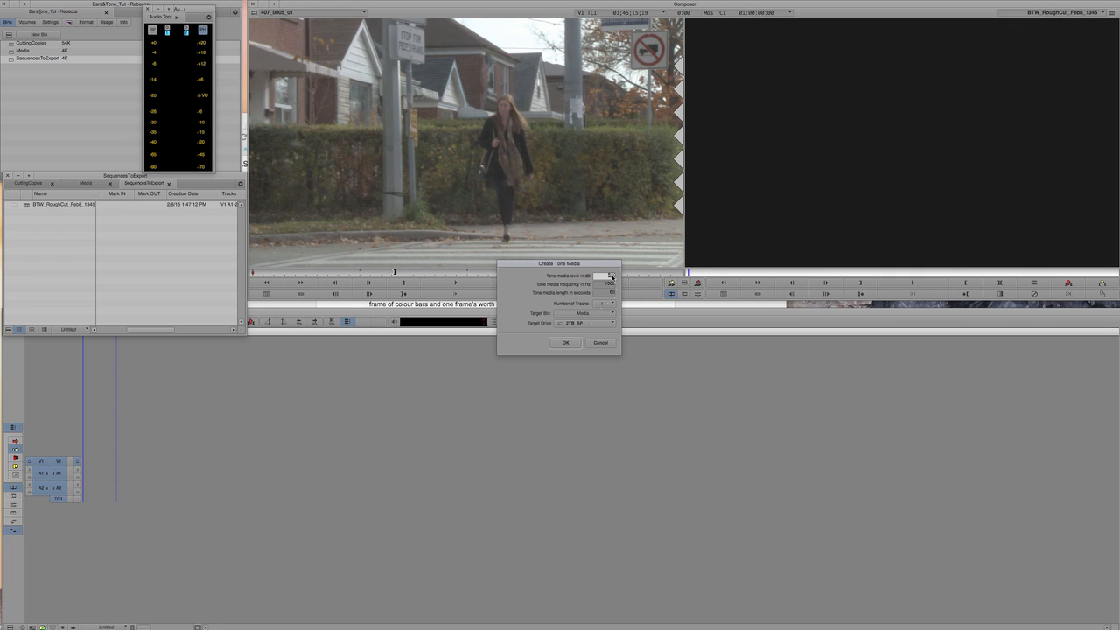
{"action": "left_click", "coordinate": [564, 345]}
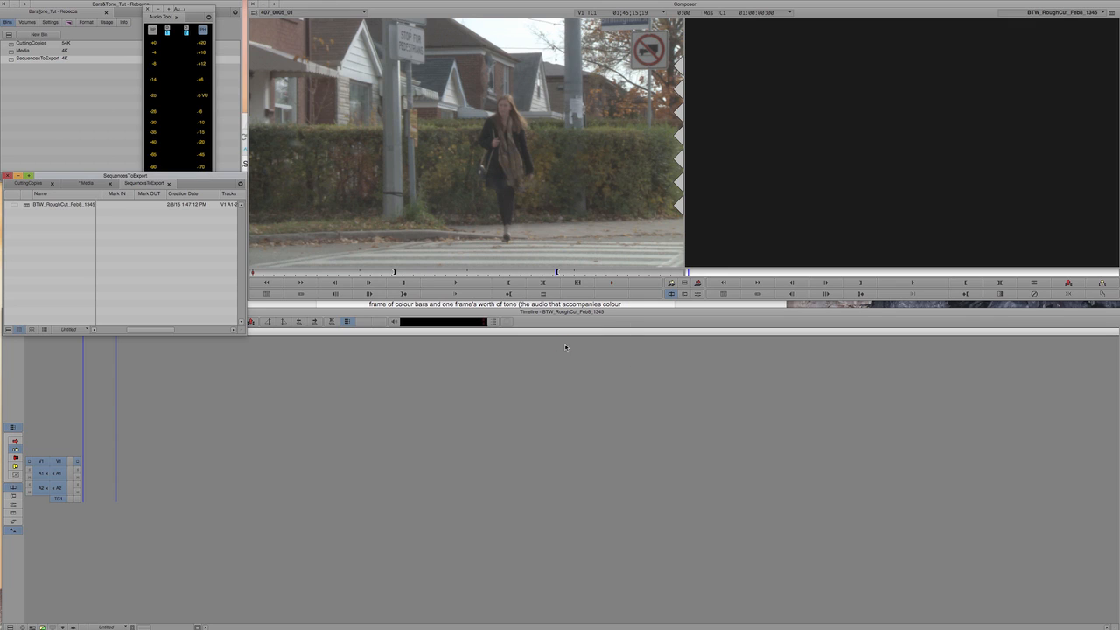
Step: Move the tone clip from the Media bin into a detached SequencesToExport bin and regroup that bin with the other bins
{"action": "left_click", "coordinate": [26, 77]}
{"action": "key", "text": "super+s"}
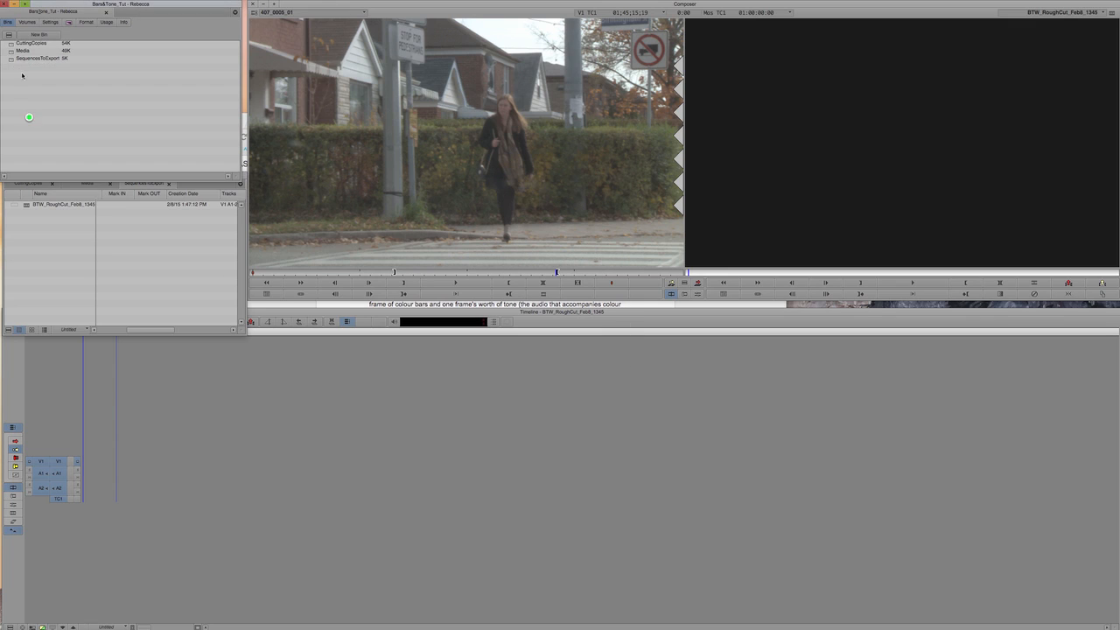
{"action": "left_click", "coordinate": [46, 226]}
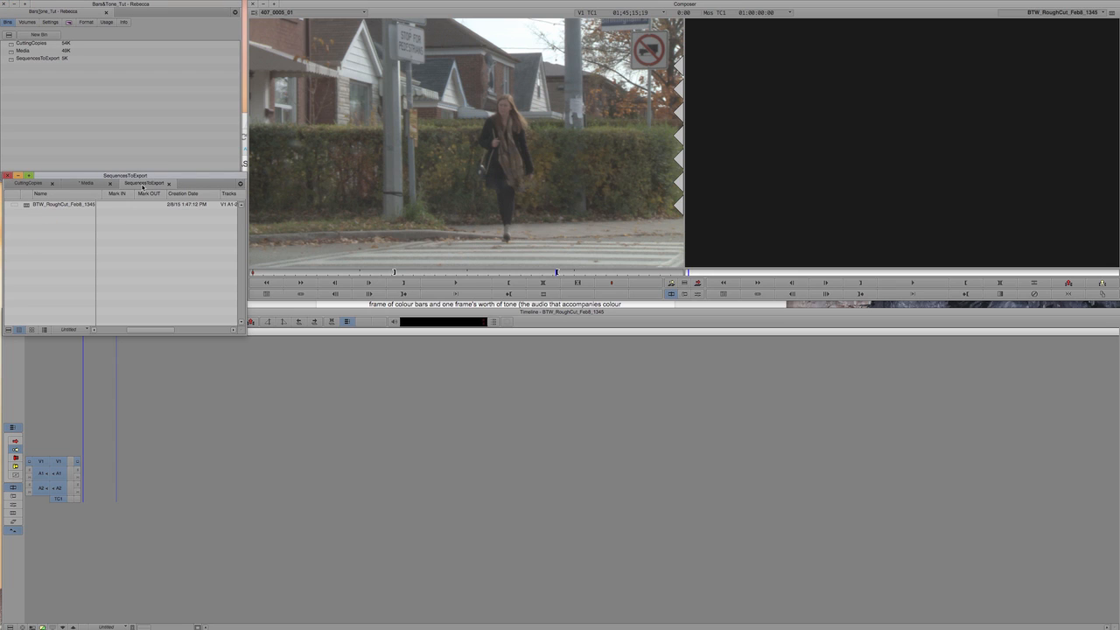
{"action": "left_click_drag", "start_coordinate": [142, 183], "coordinate": [537, 160]}
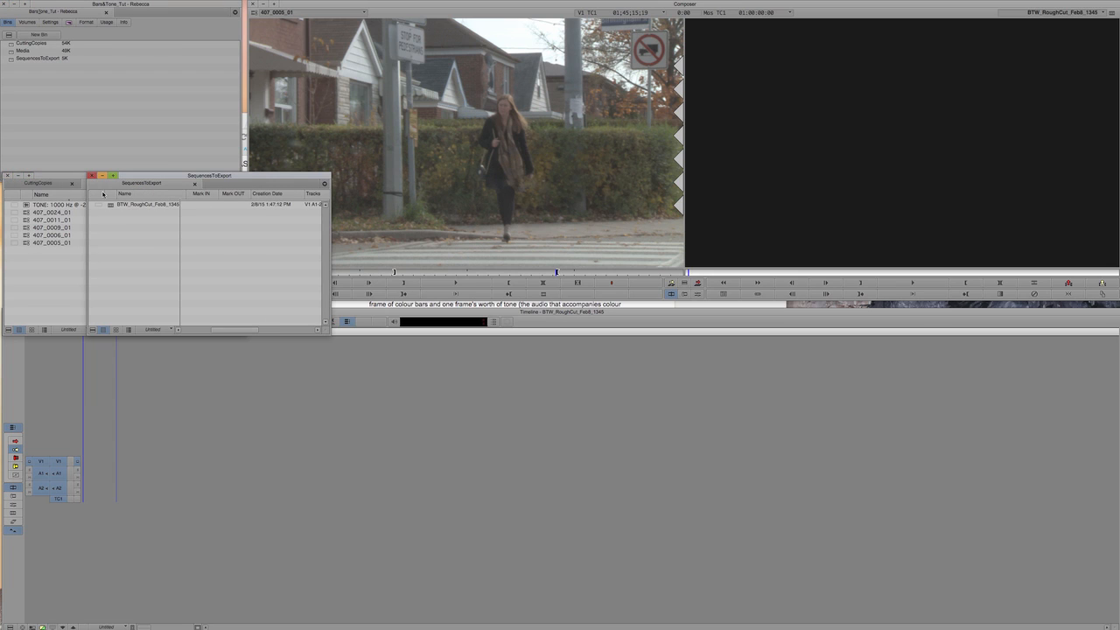
{"action": "left_click", "coordinate": [26, 207]}
{"action": "left_click_drag", "start_coordinate": [27, 206], "coordinate": [296, 240]}
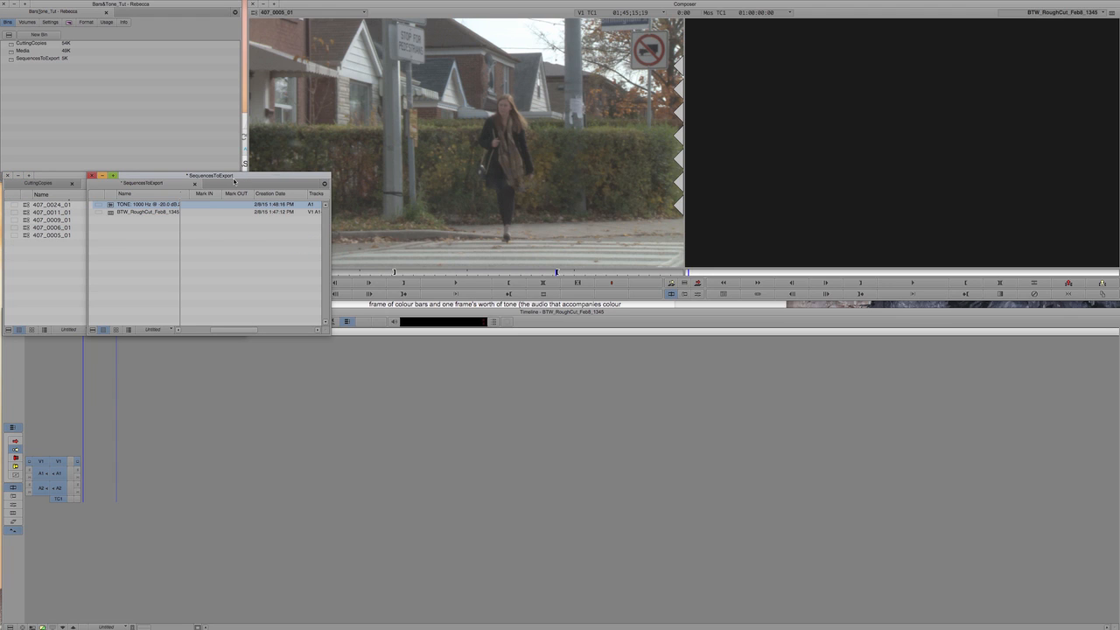
{"action": "left_click_drag", "start_coordinate": [144, 182], "coordinate": [340, 175]}
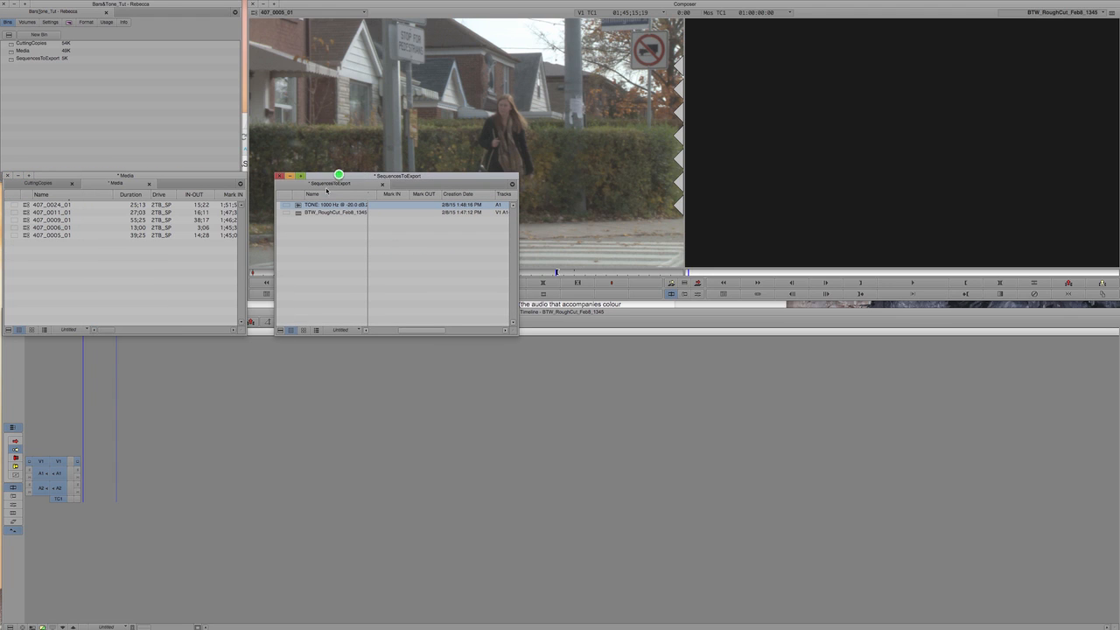
{"action": "left_click_drag", "start_coordinate": [211, 182], "coordinate": [192, 181]}
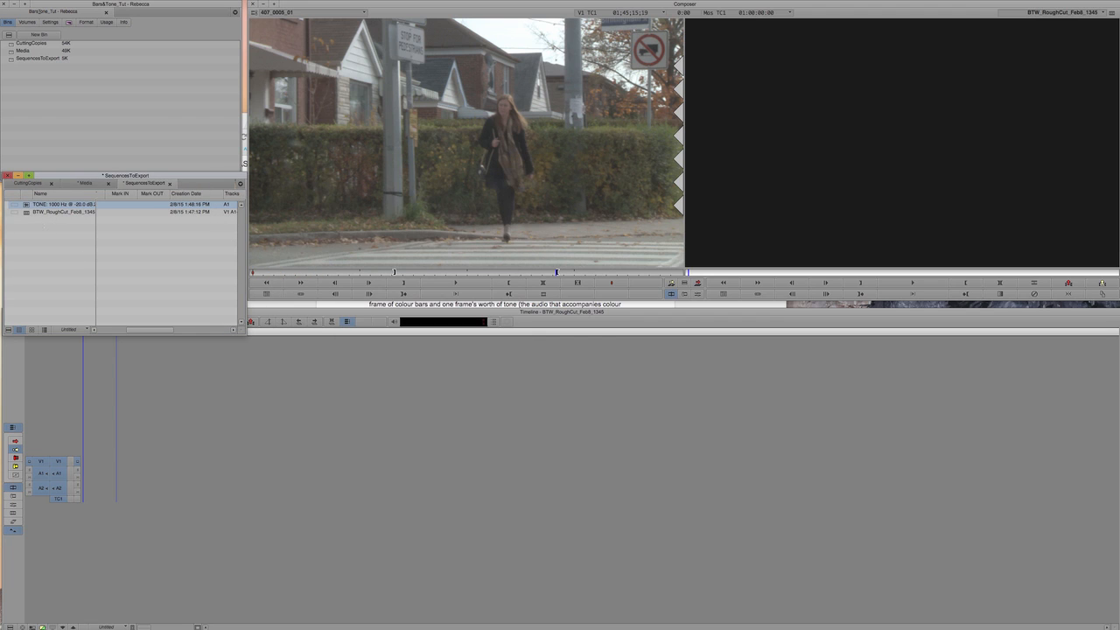
Step: Switch to Finder, show the Applications folder and collapse the Avid Media Composer folder in its list
{"action": "mouse_move", "coordinate": [559, 628]}
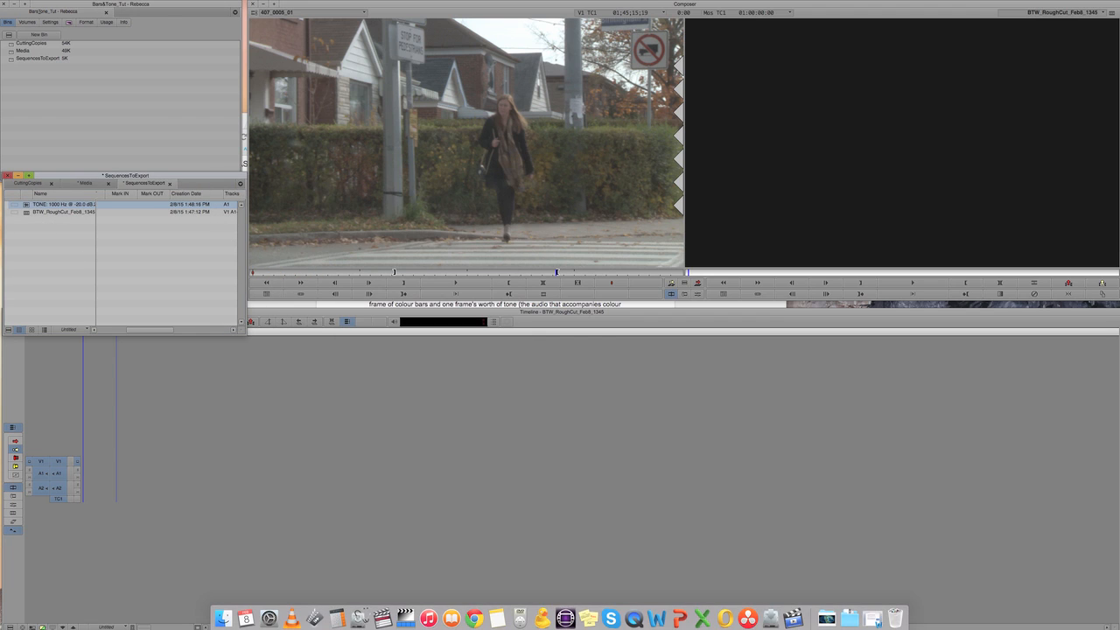
{"action": "left_click", "coordinate": [223, 616]}
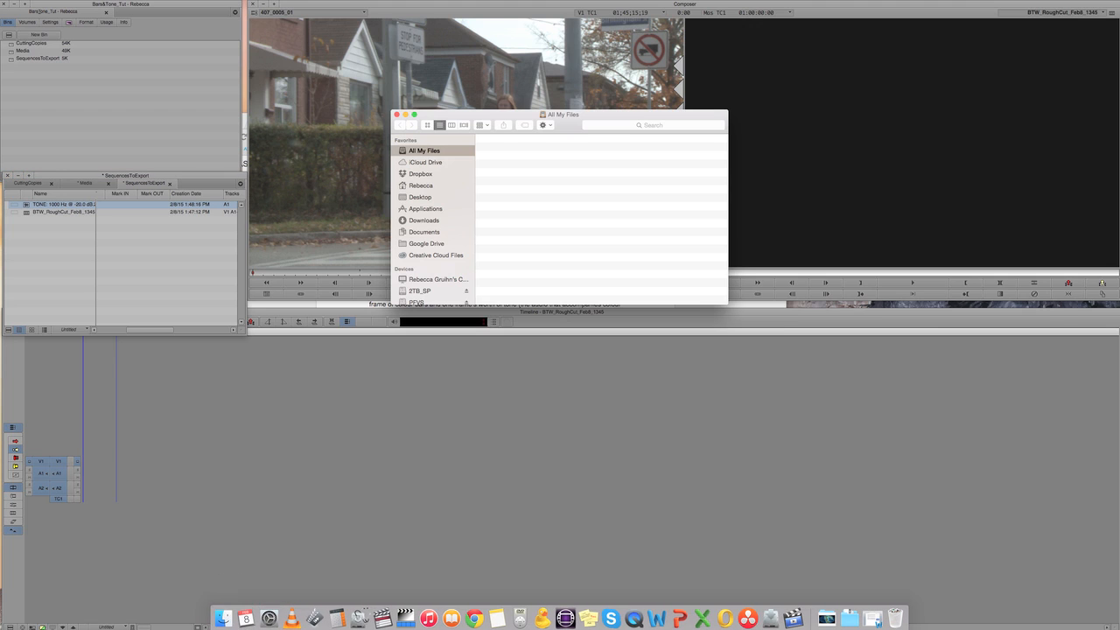
{"action": "left_click", "coordinate": [402, 211]}
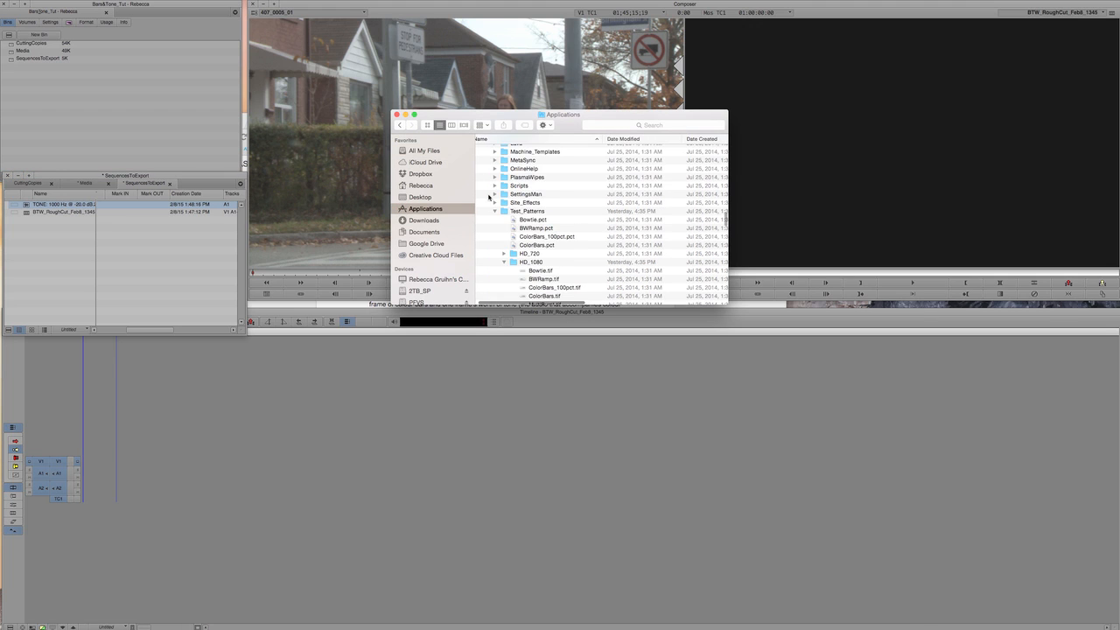
{"action": "left_click", "coordinate": [495, 212]}
{"action": "scroll", "coordinate": [495, 212], "scroll_direction": "up", "scroll_amount": 5}
{"action": "scroll", "coordinate": [495, 211], "scroll_direction": "up", "scroll_amount": 3}
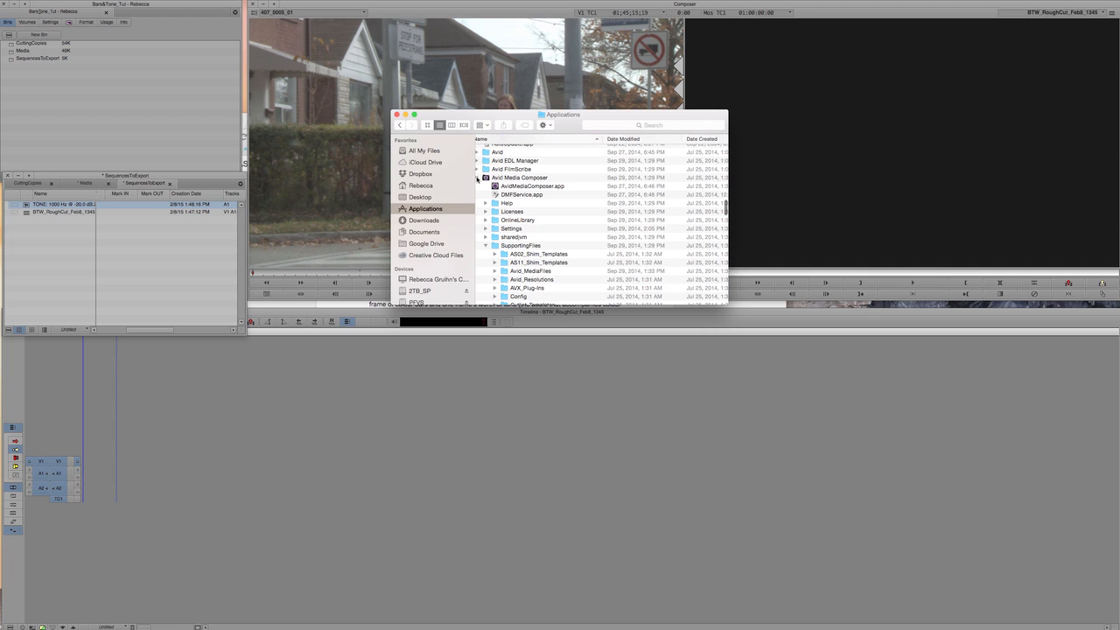
{"action": "left_click", "coordinate": [478, 179]}
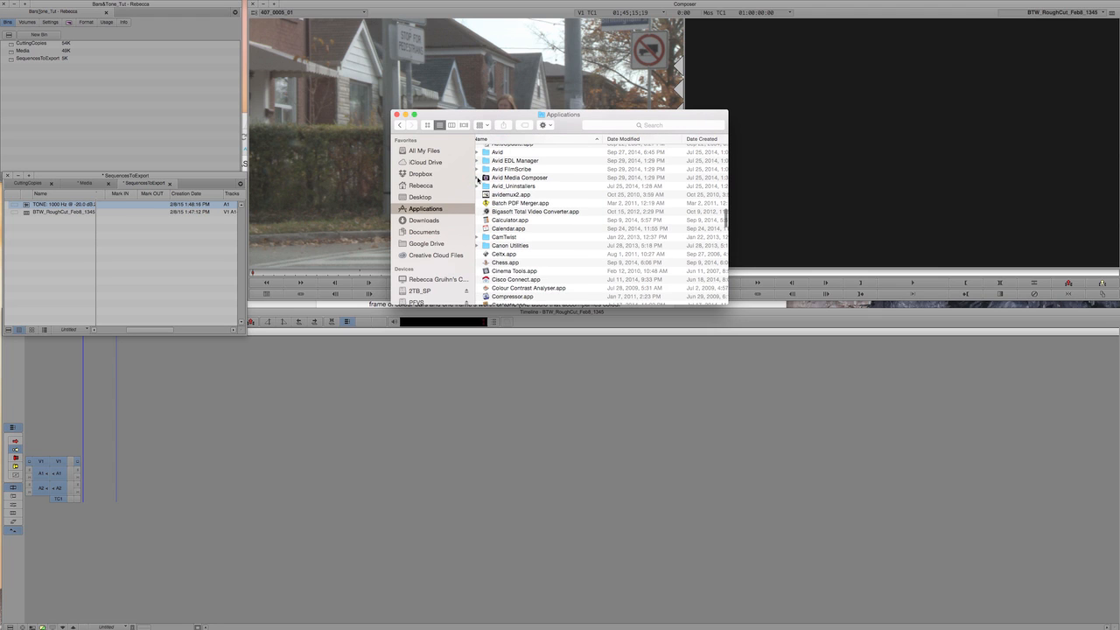
{"action": "left_click", "coordinate": [478, 179]}
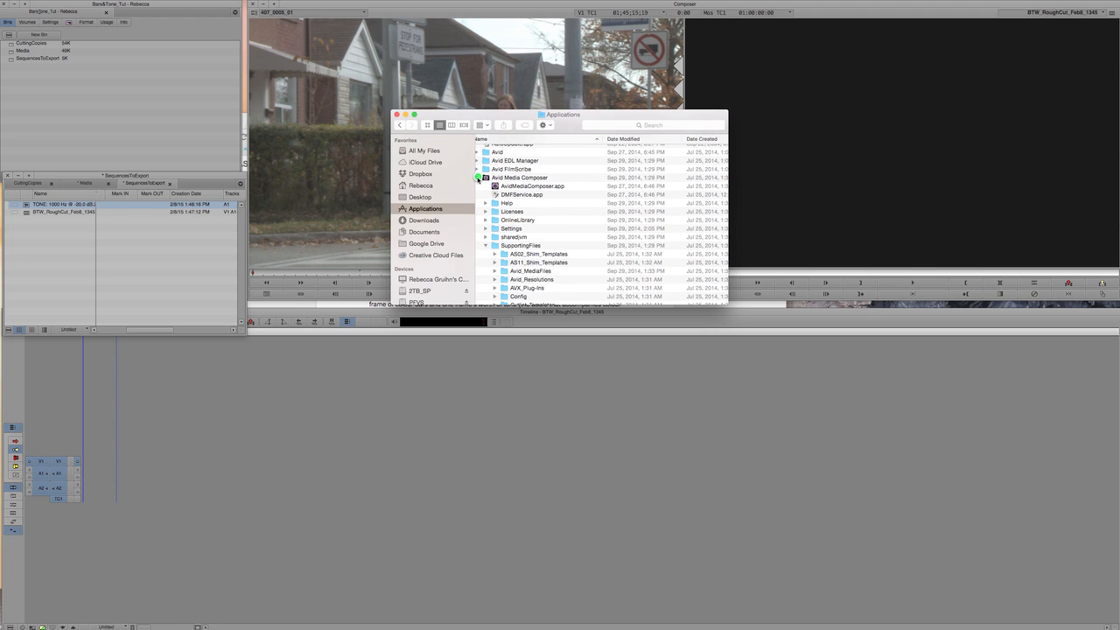
{"action": "left_click", "coordinate": [478, 178]}
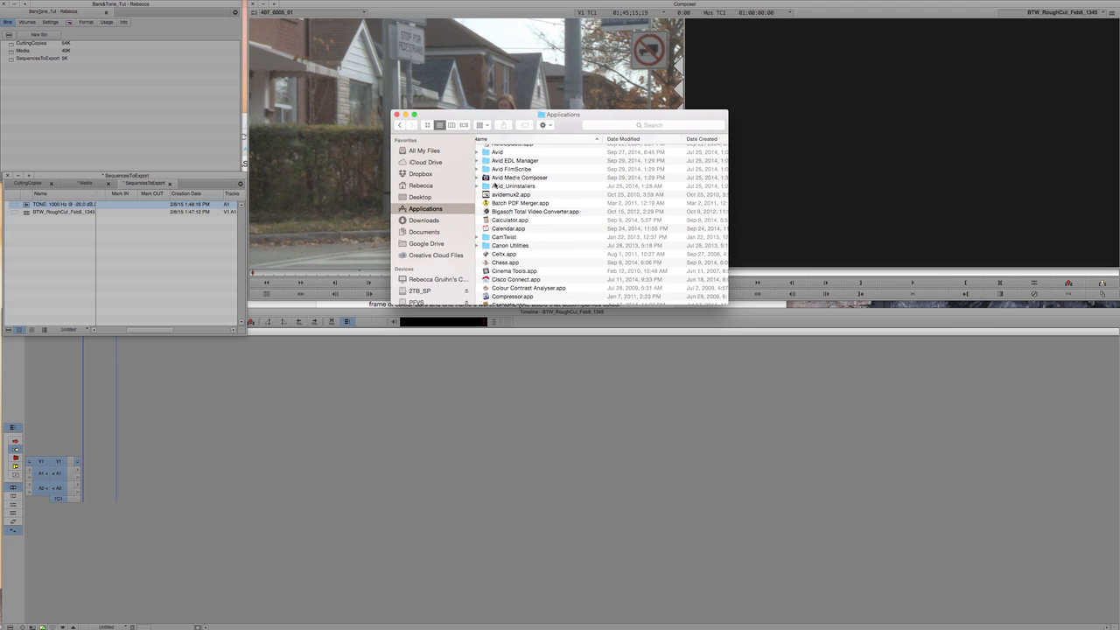
Step: Open the Avid Media Composer folder in an enlarged window and collapse its SupportingFiles folder
{"action": "left_click", "coordinate": [486, 179]}
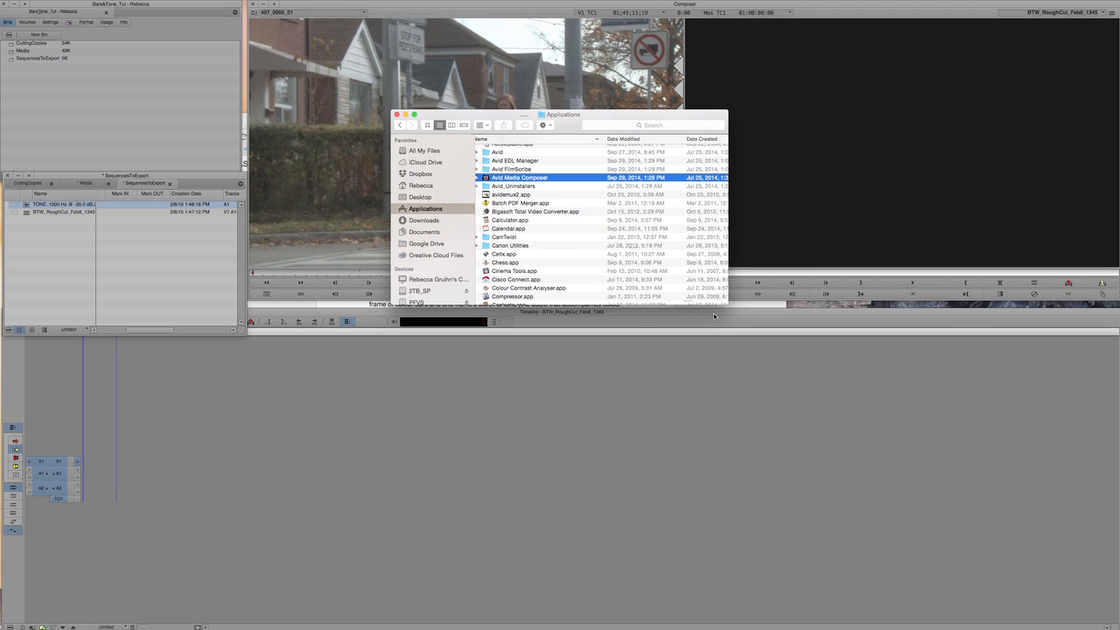
{"action": "left_click_drag", "start_coordinate": [727, 307], "coordinate": [763, 315]}
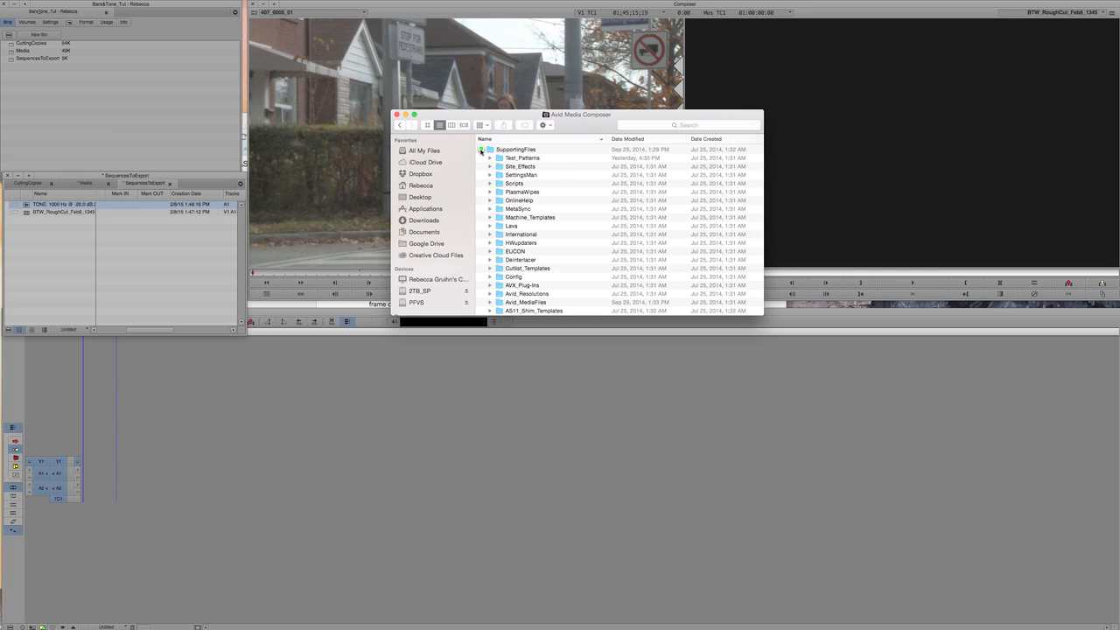
{"action": "left_click", "coordinate": [480, 150]}
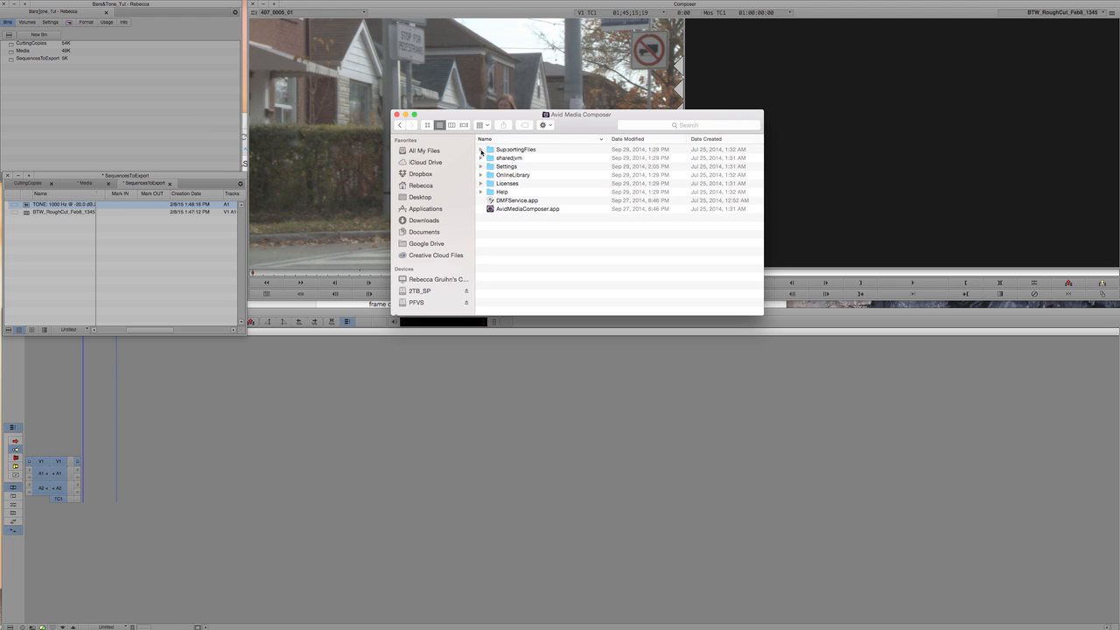
Step: Expand SupportingFiles and its Test_Patterns folder, and open the HD_1080 folder in the window
{"action": "left_click", "coordinate": [480, 150]}
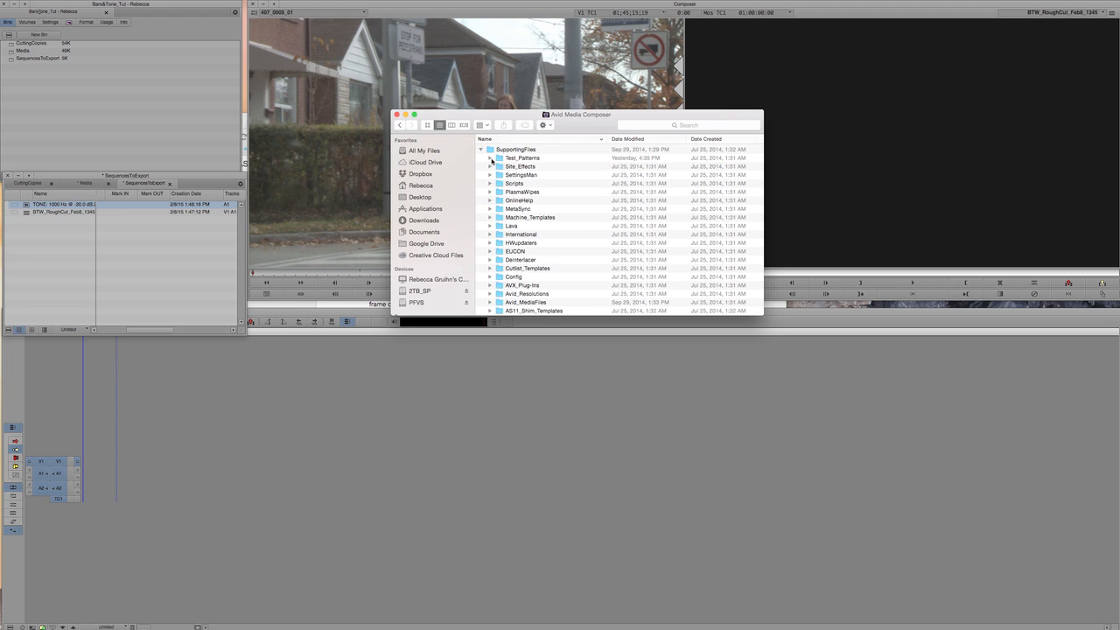
{"action": "left_click", "coordinate": [491, 158]}
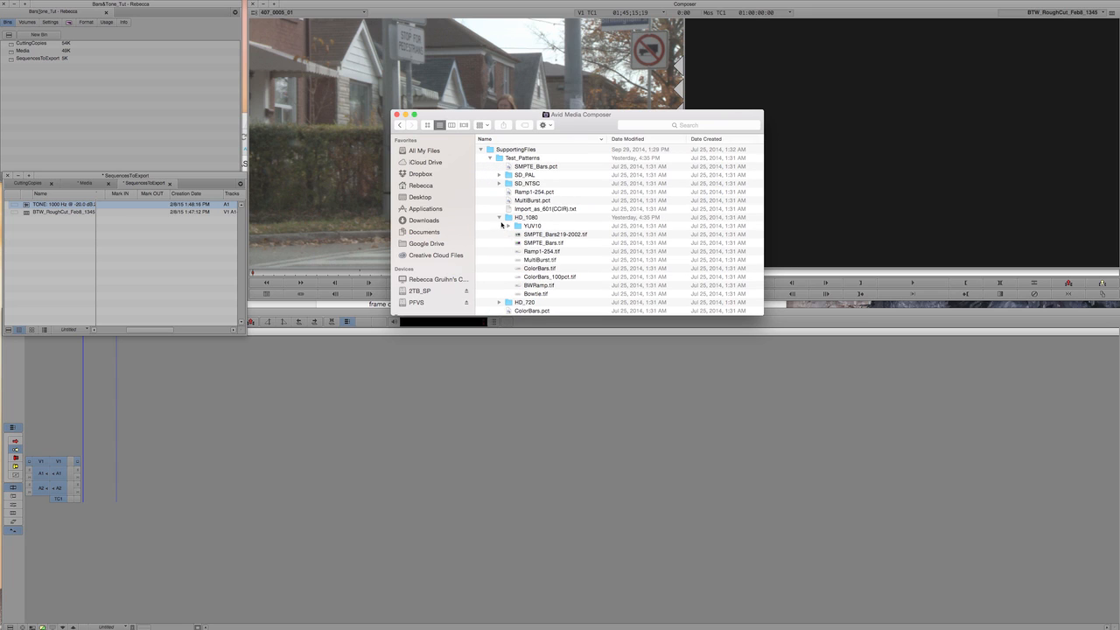
{"action": "left_click", "coordinate": [500, 218]}
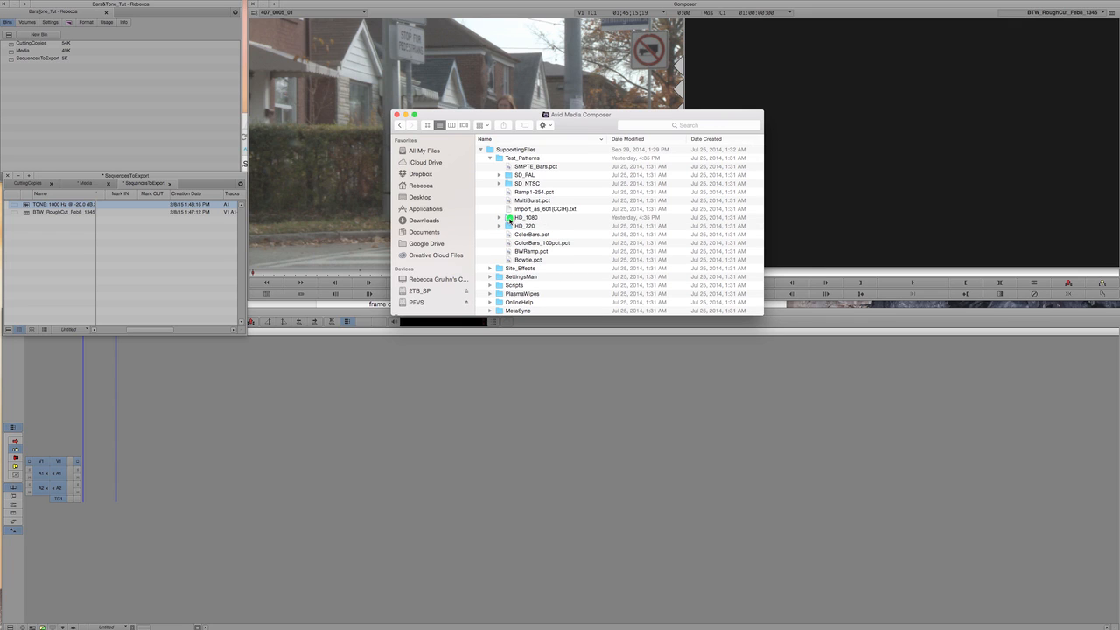
{"action": "left_click", "coordinate": [509, 217]}
{"action": "double_click", "coordinate": [509, 217]}
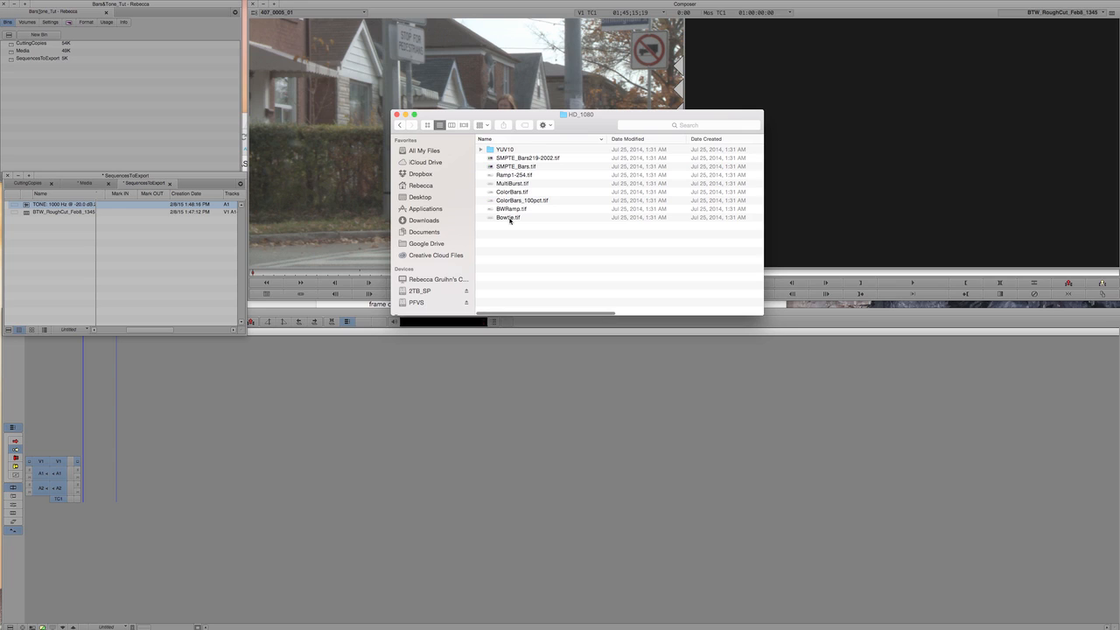
Step: Import the SMPTE_Bars.tif test pattern from the HD_1080 folder into the SequencesToExport bin
{"action": "left_click", "coordinate": [500, 168]}
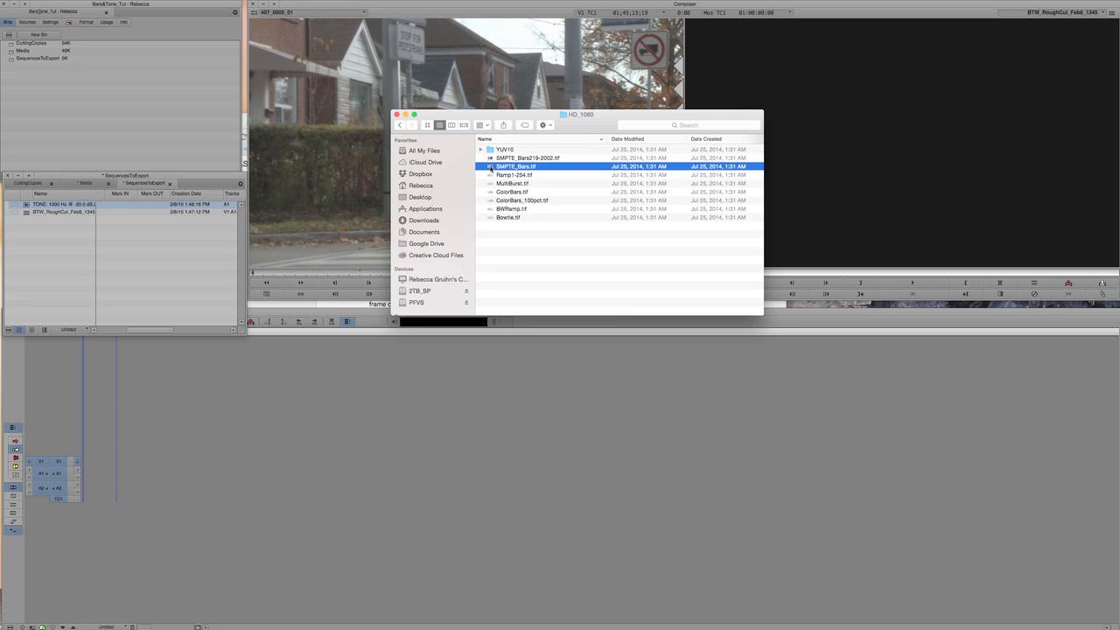
{"action": "left_click", "coordinate": [490, 166]}
{"action": "left_click_drag", "start_coordinate": [489, 166], "coordinate": [43, 235]}
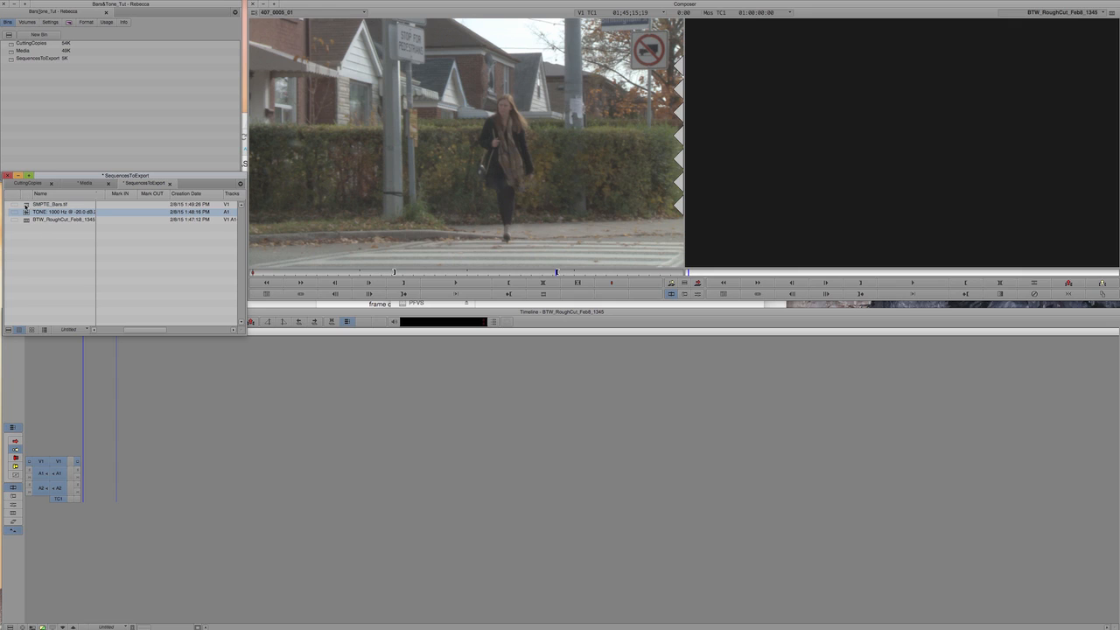
Step: Load SMPTE_Bars.tif and then the 1000 Hz tone clip from the SequencesToExport bin into the source monitor
{"action": "left_click", "coordinate": [26, 204]}
{"action": "double_click", "coordinate": [25, 206]}
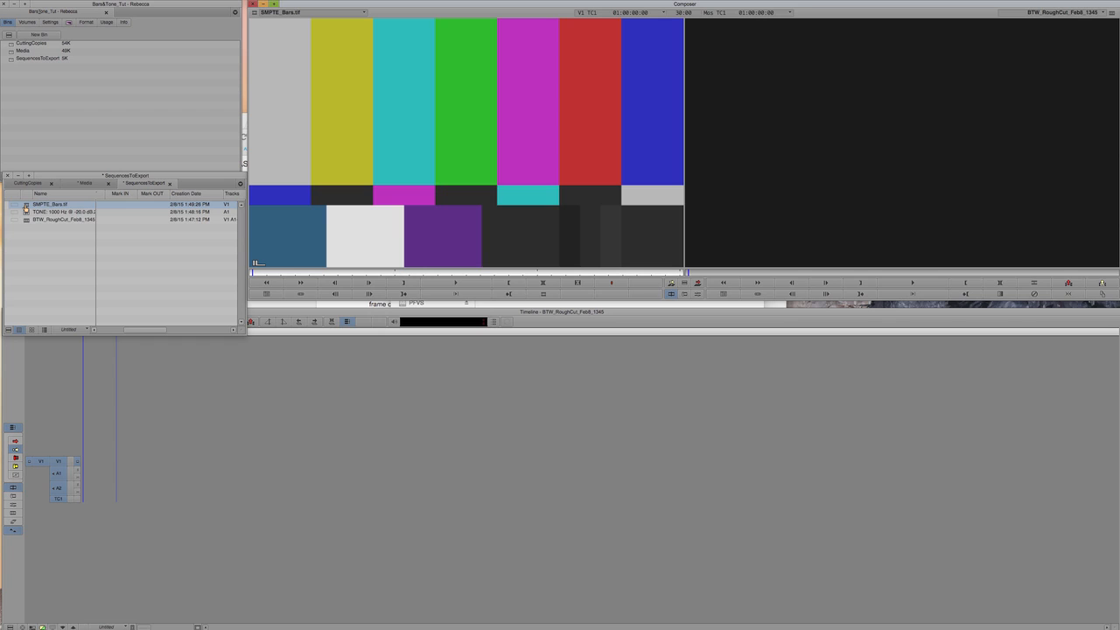
{"action": "double_click", "coordinate": [26, 212]}
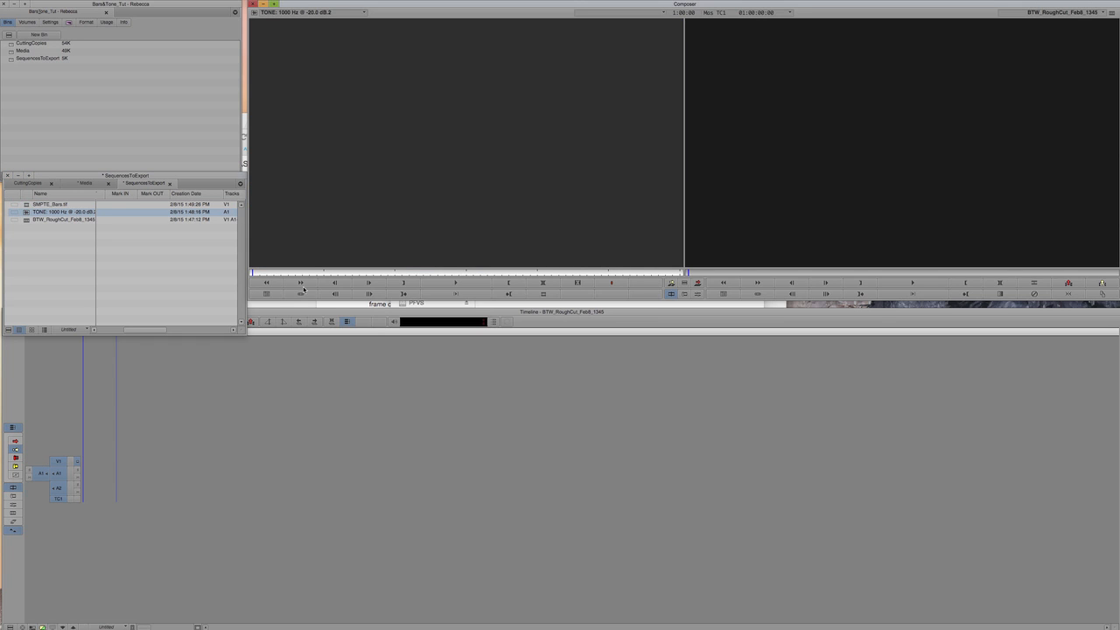
Step: Play the tone clip in the source monitor while adjusting the system volume, and stop playback
{"action": "left_click", "coordinate": [455, 282]}
{"action": "key", "text": "XF86AudioLowerVolume"}
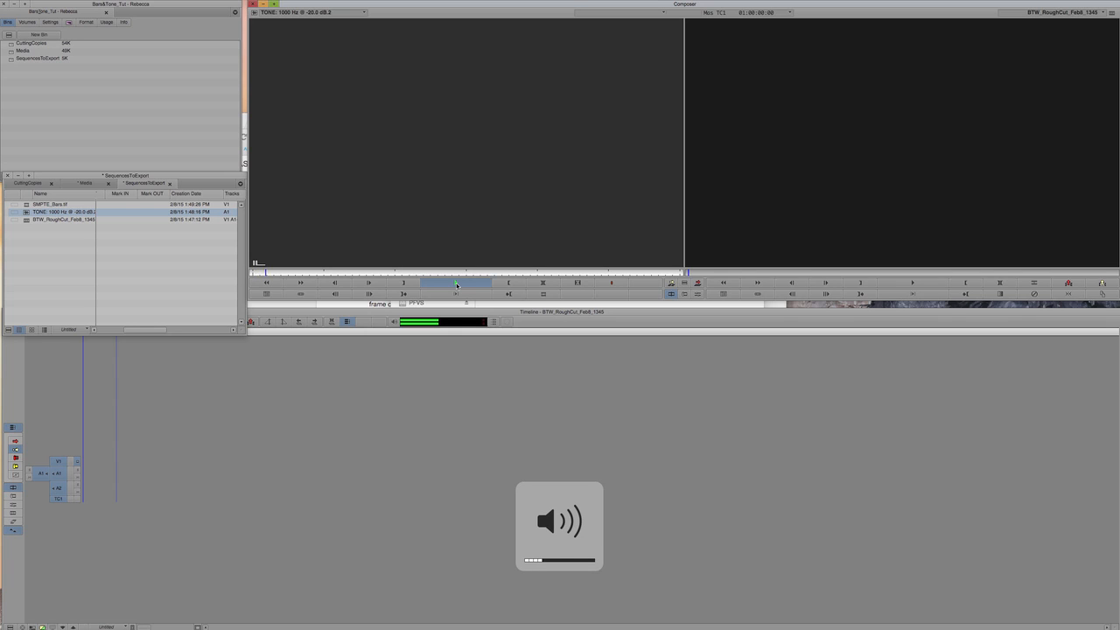
{"action": "key", "text": "XF86AudioRaiseVolume"}
{"action": "key", "text": "XF86AudioRaiseVolume"}
{"action": "key", "text": "XF86AudioLowerVolume"}
{"action": "key", "text": "XF86AudioLowerVolume"}
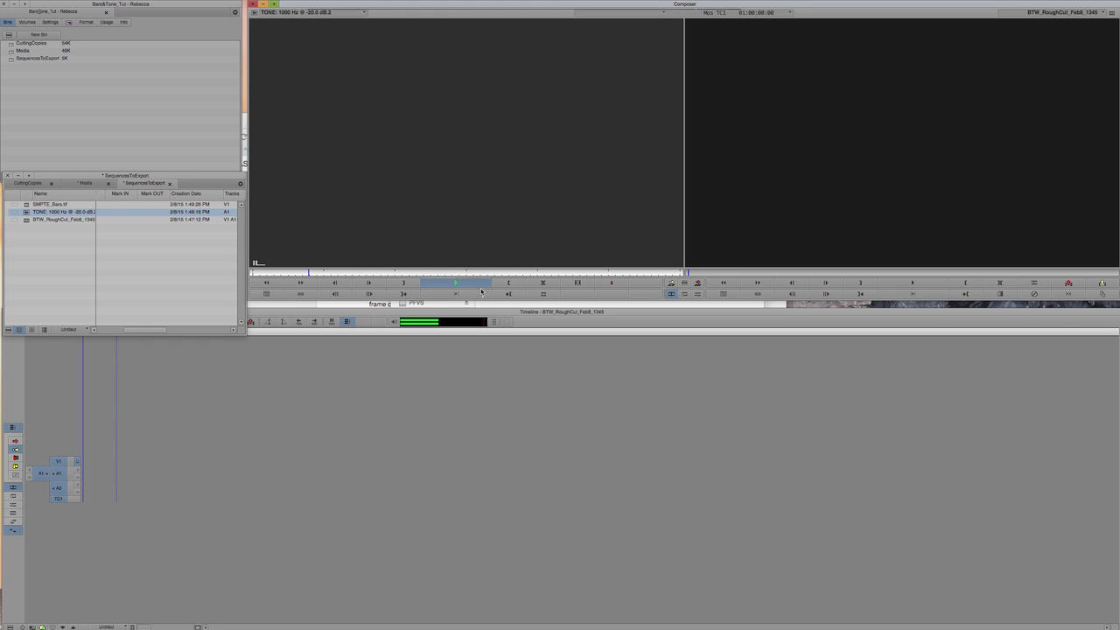
{"action": "left_click", "coordinate": [476, 283]}
Step: Start a new title in the Title Tool and paste in the slate text beginning "Assignment 1", "Between Two Worlds", "Rough Cut"
{"action": "left_click", "coordinate": [73, 256]}
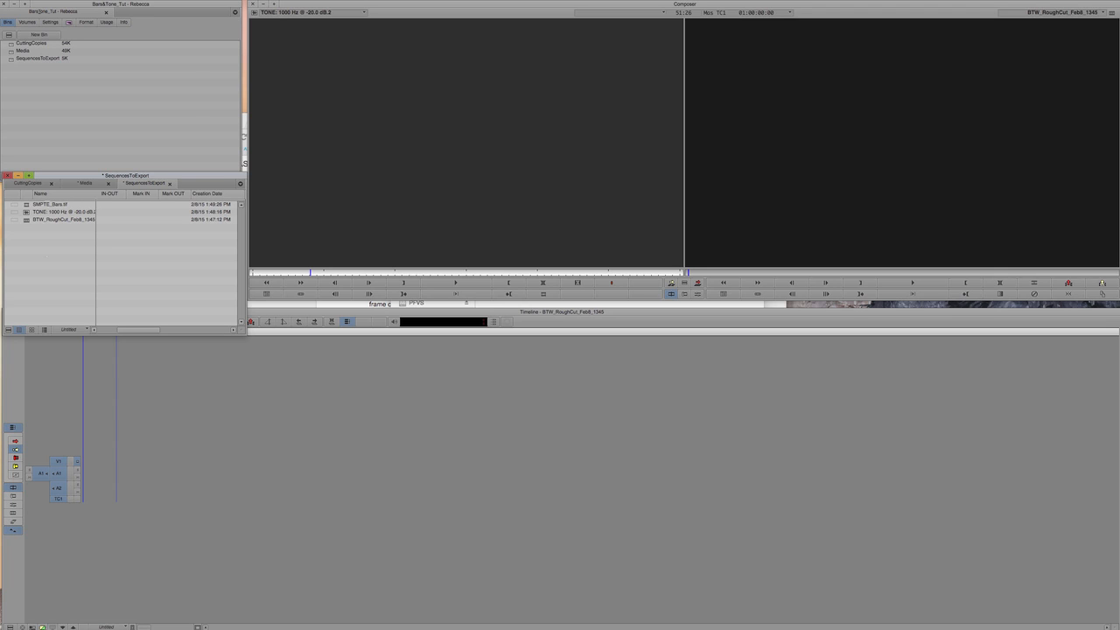
{"action": "left_click", "coordinate": [236, 0]}
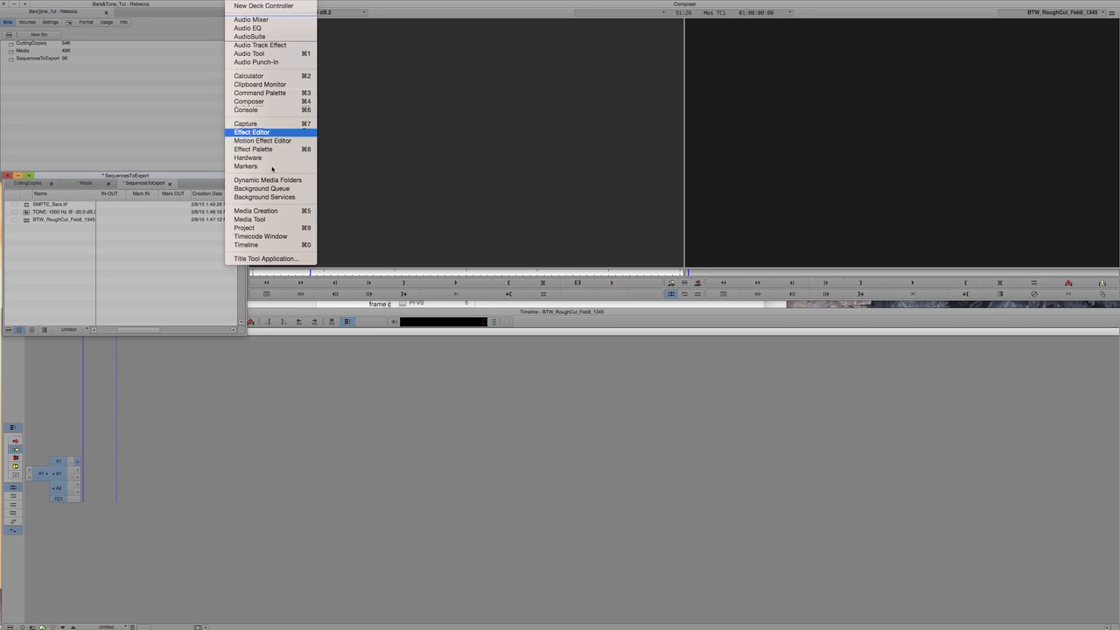
{"action": "left_click", "coordinate": [278, 259]}
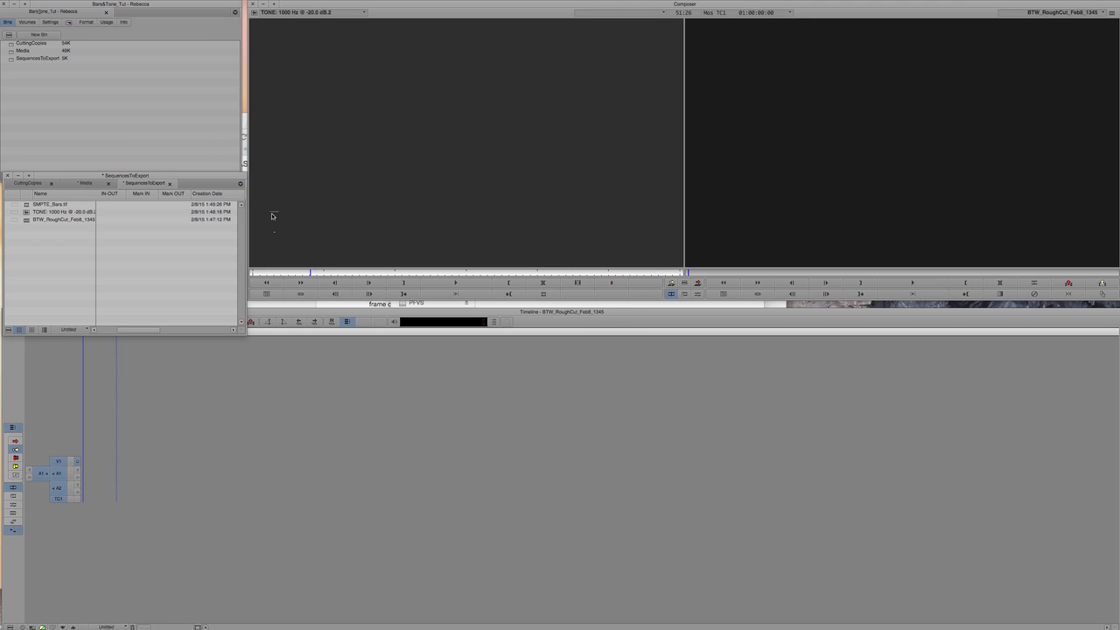
{"action": "left_click", "coordinate": [581, 323]}
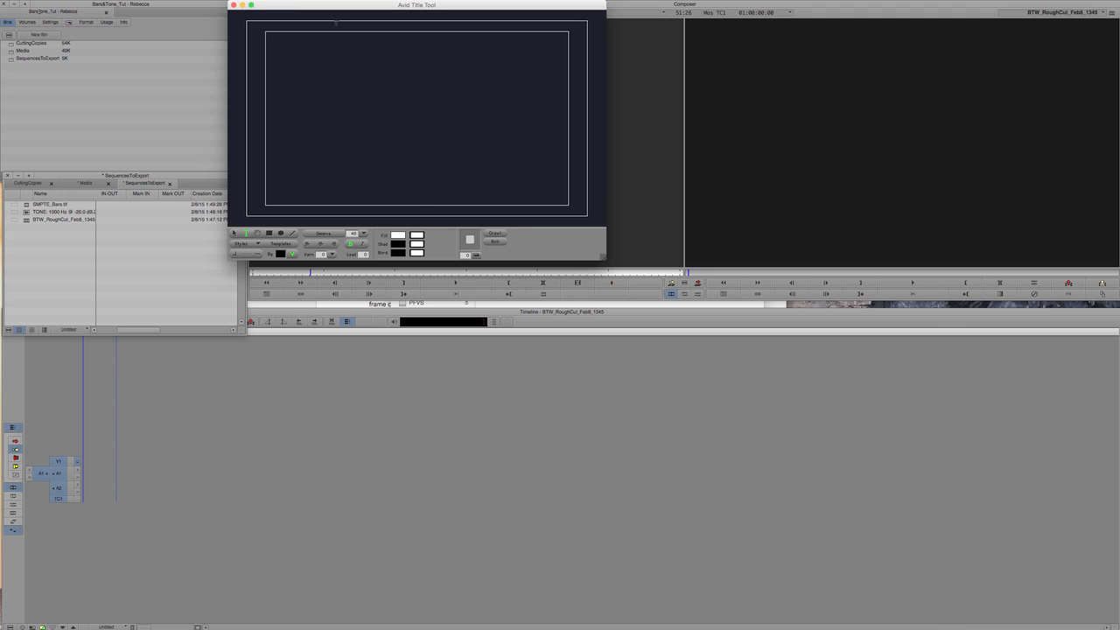
{"action": "left_click", "coordinate": [303, 52]}
{"action": "key", "text": "super+v"}
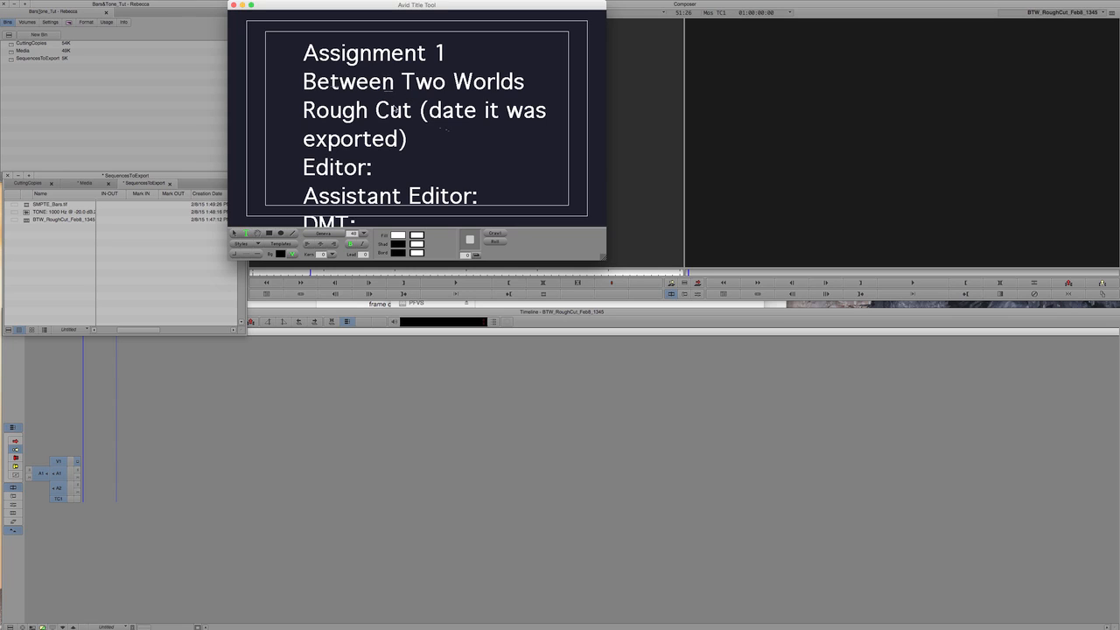
Step: Select all the slate text and set its font size to 36
{"action": "left_click", "coordinate": [394, 106]}
{"action": "key", "text": "super+a"}
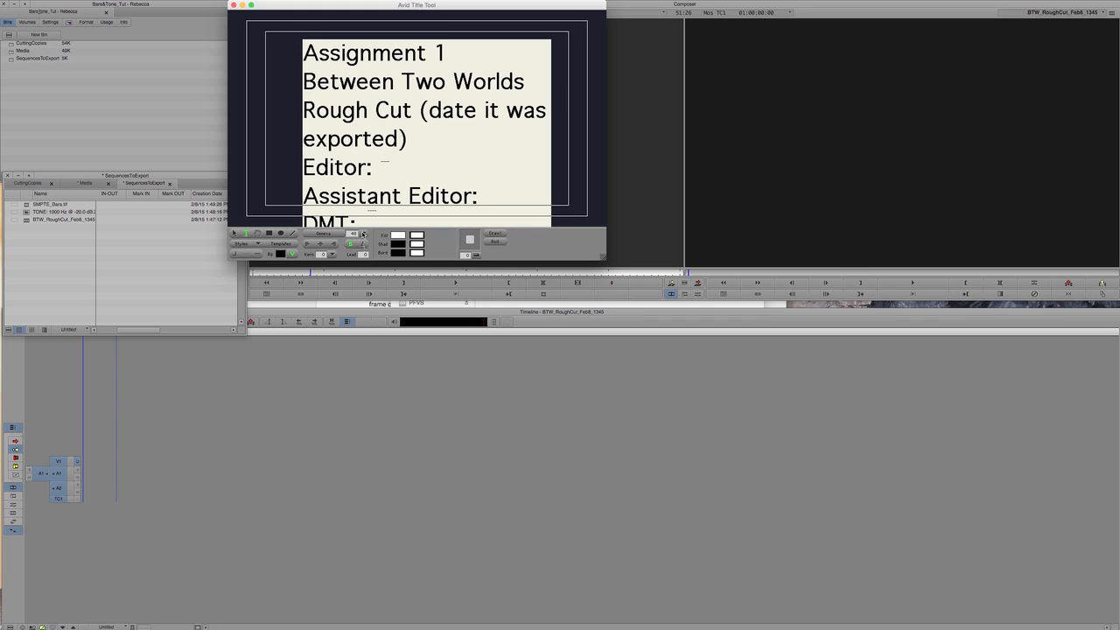
{"action": "left_click", "coordinate": [362, 232]}
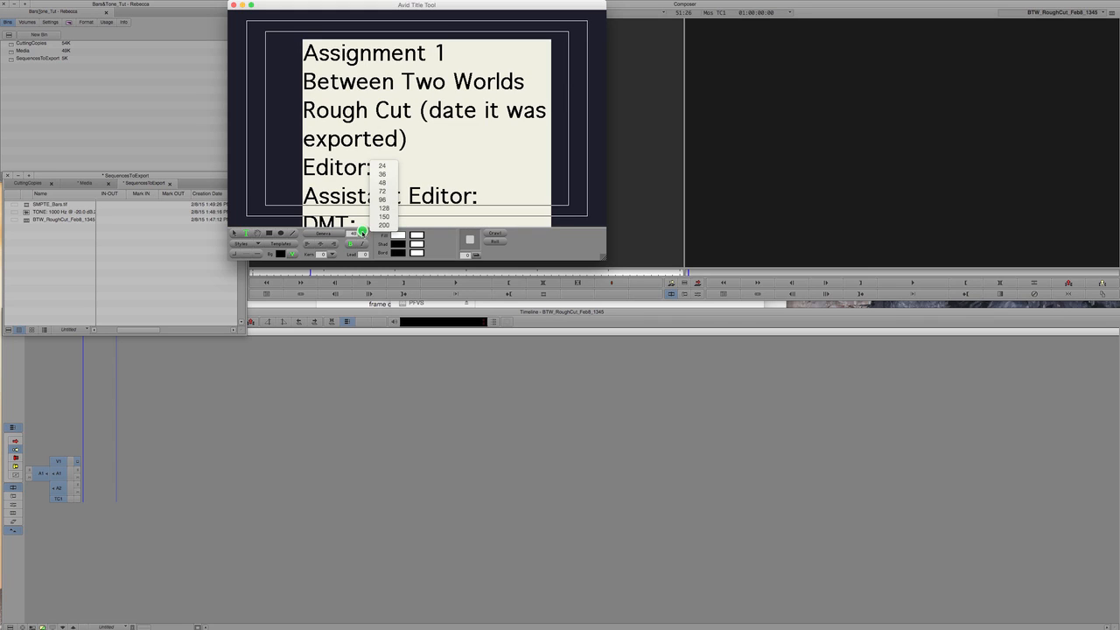
{"action": "left_click", "coordinate": [382, 174]}
{"action": "left_click", "coordinate": [382, 176]}
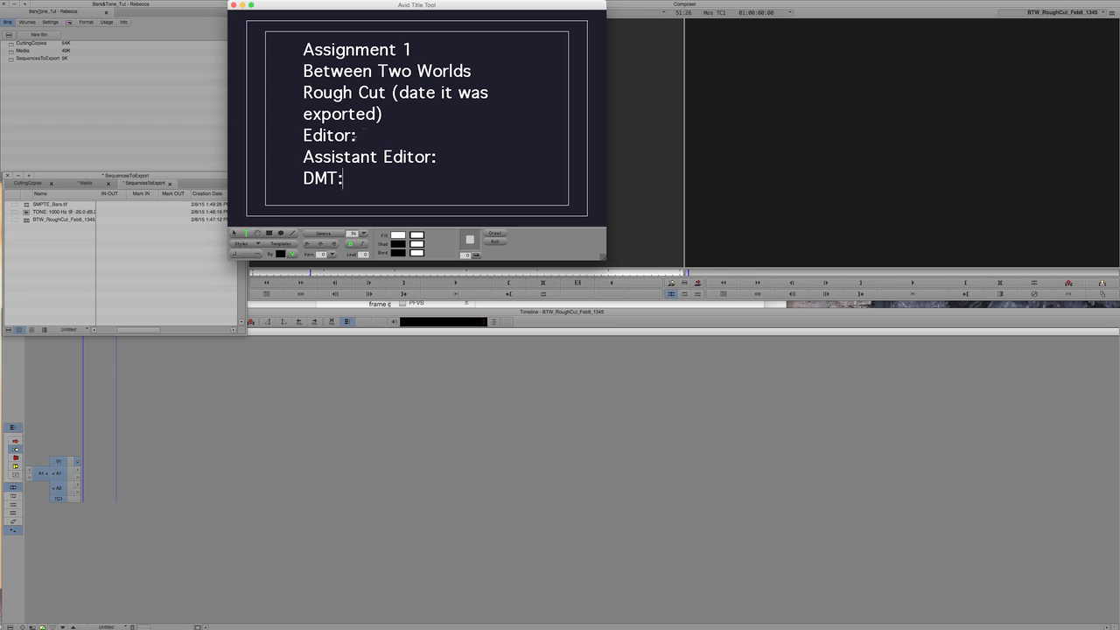
Step: Replace the export-date placeholder in the Rough Cut line of the slate with "Feb 8, 2014"
{"action": "left_click_drag", "start_coordinate": [377, 113], "coordinate": [400, 94]}
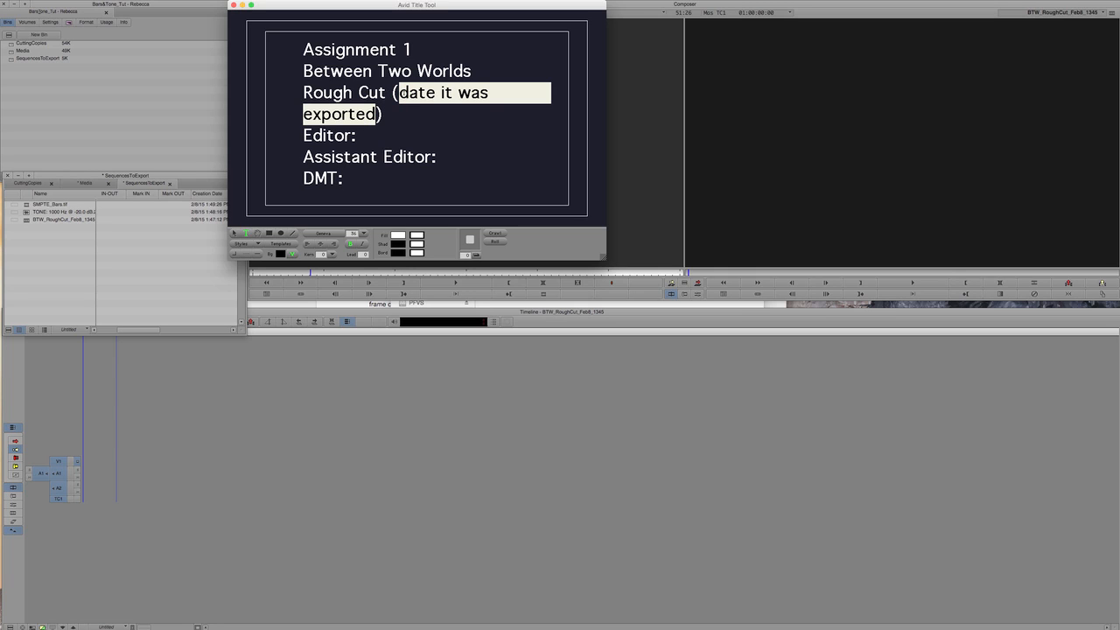
{"action": "type", "text": "Feb 8"}
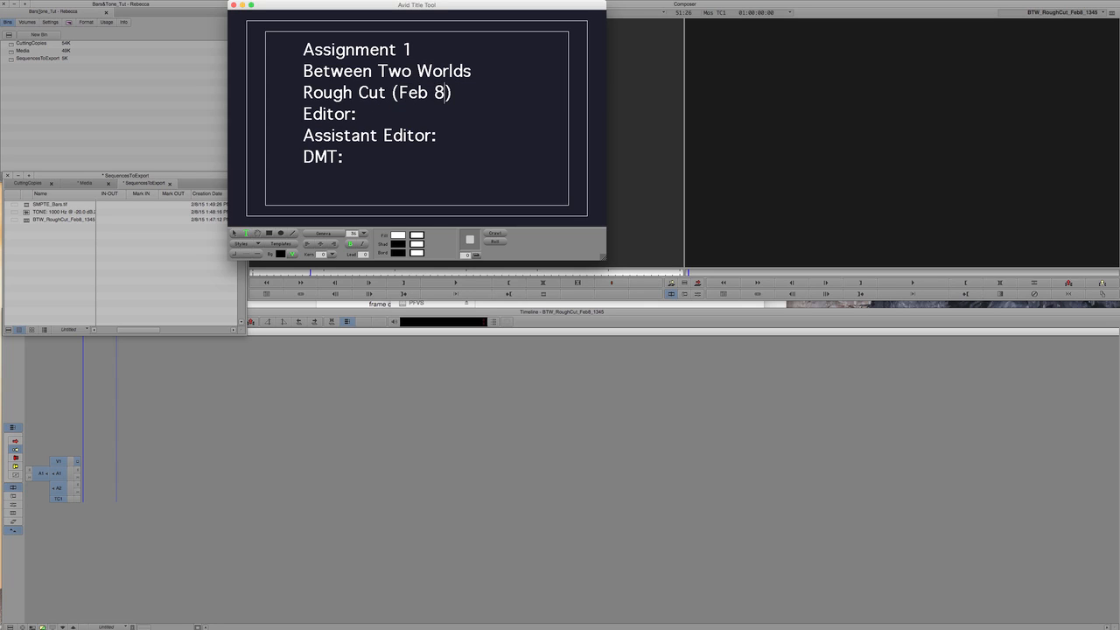
{"action": "type", "text": ", 2014"}
{"action": "left_click", "coordinate": [400, 113]}
{"action": "left_click_drag", "start_coordinate": [304, 48], "coordinate": [423, 167]}
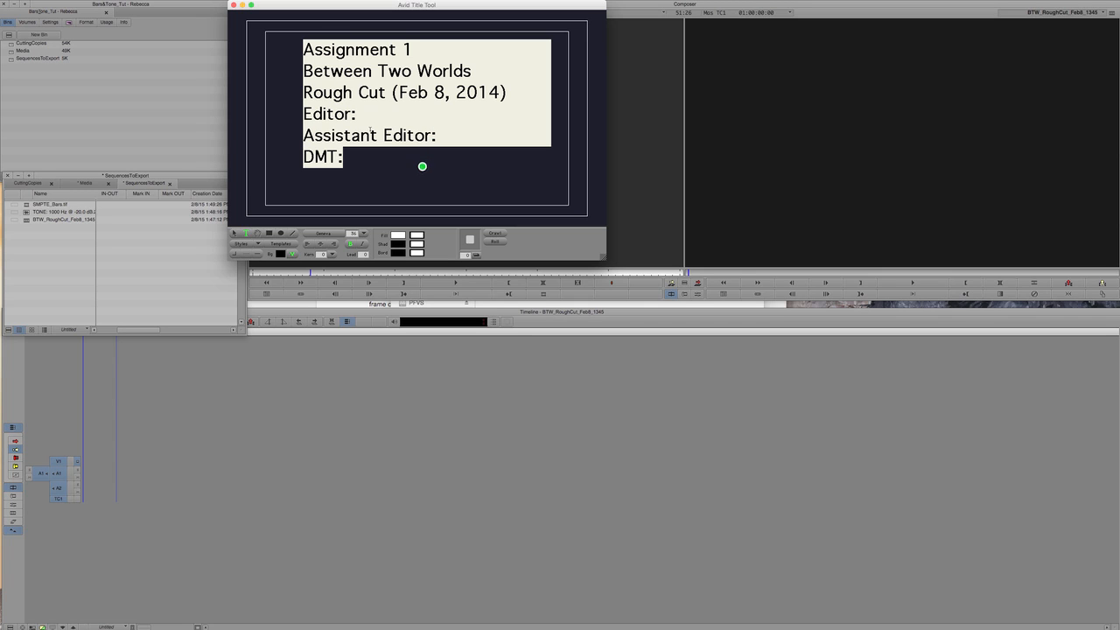
{"action": "left_click", "coordinate": [373, 158]}
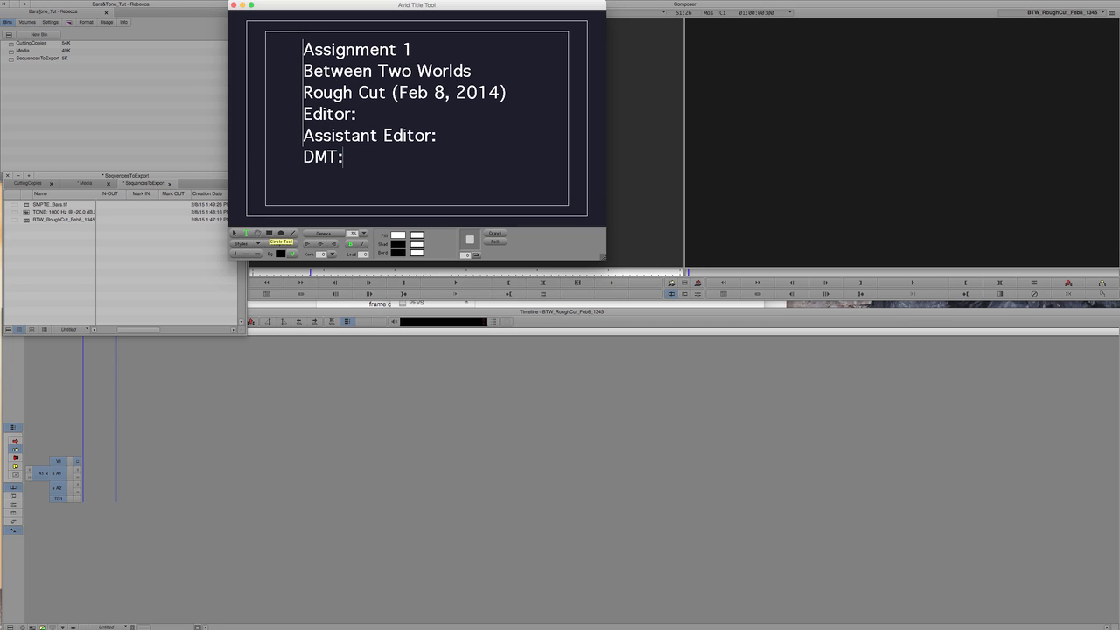
Step: Save the slate title as HeadSlate in the Media bin on the 2TB_SP drive
{"action": "left_click", "coordinate": [73, 1]}
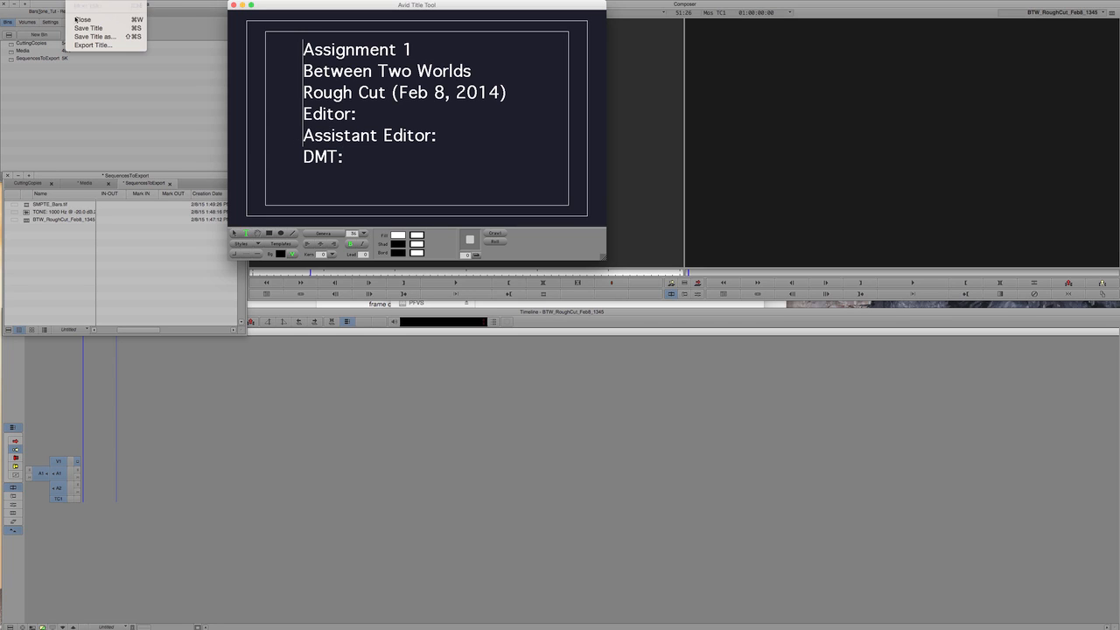
{"action": "left_click", "coordinate": [86, 38]}
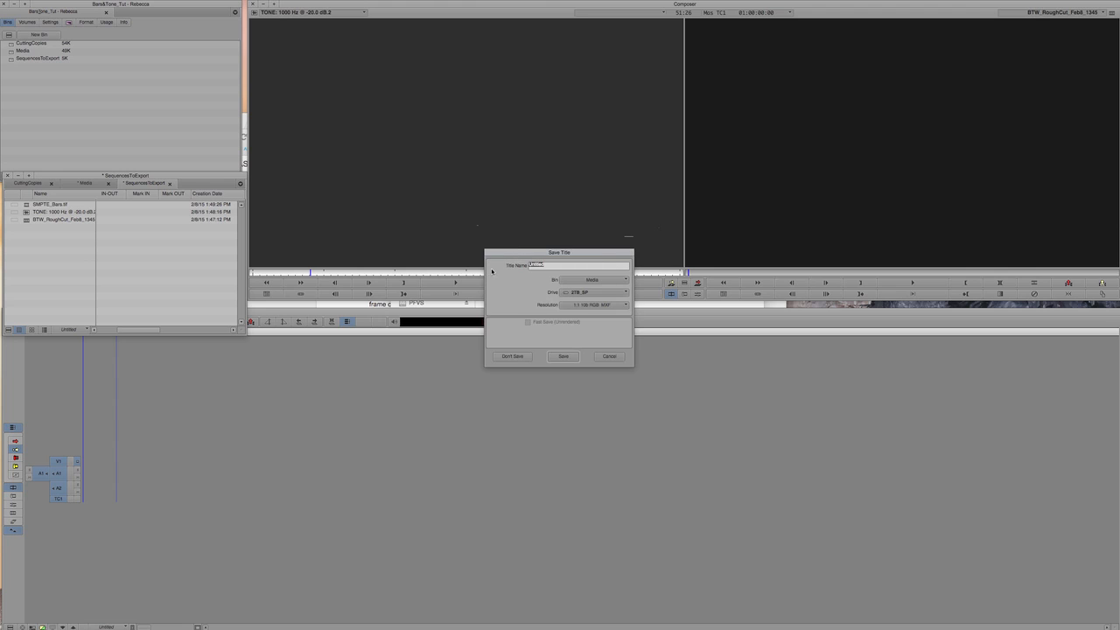
{"action": "type", "text": "HeadSlate"}
{"action": "left_click", "coordinate": [511, 356]}
{"action": "left_click", "coordinate": [563, 356]}
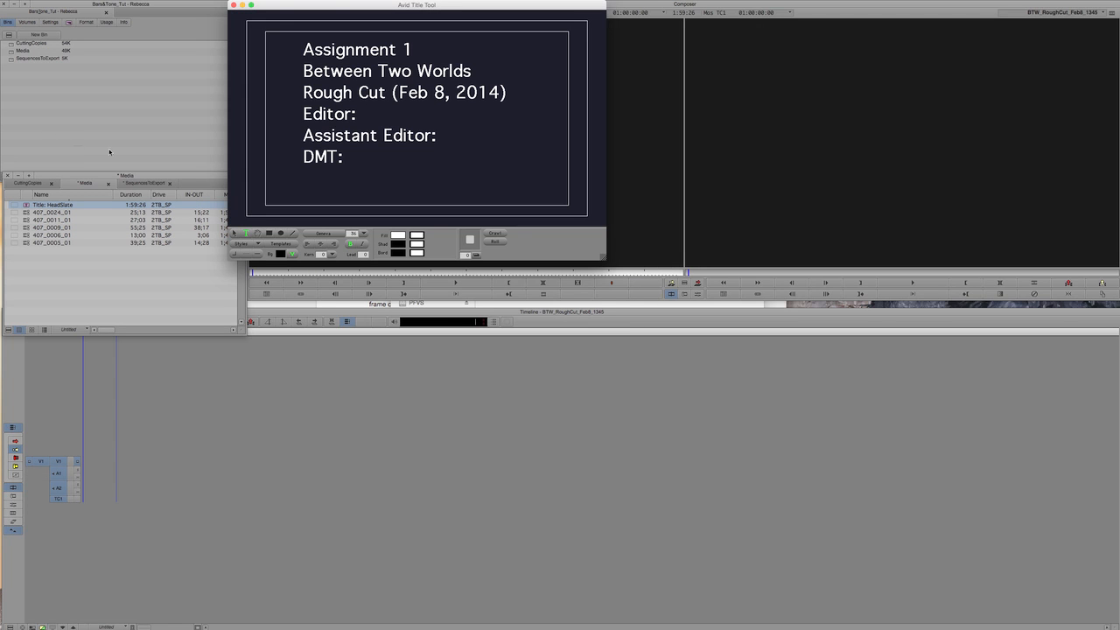
Step: Close the Title Tool window and load filler into the source monitor
{"action": "left_click", "coordinate": [233, 5]}
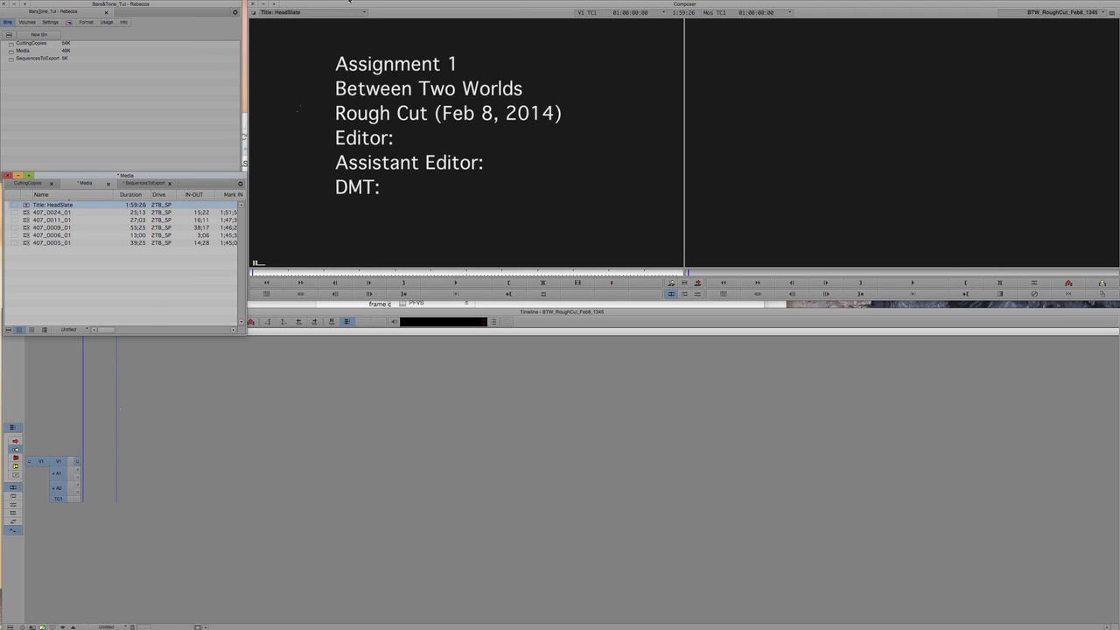
{"action": "left_click", "coordinate": [362, 12]}
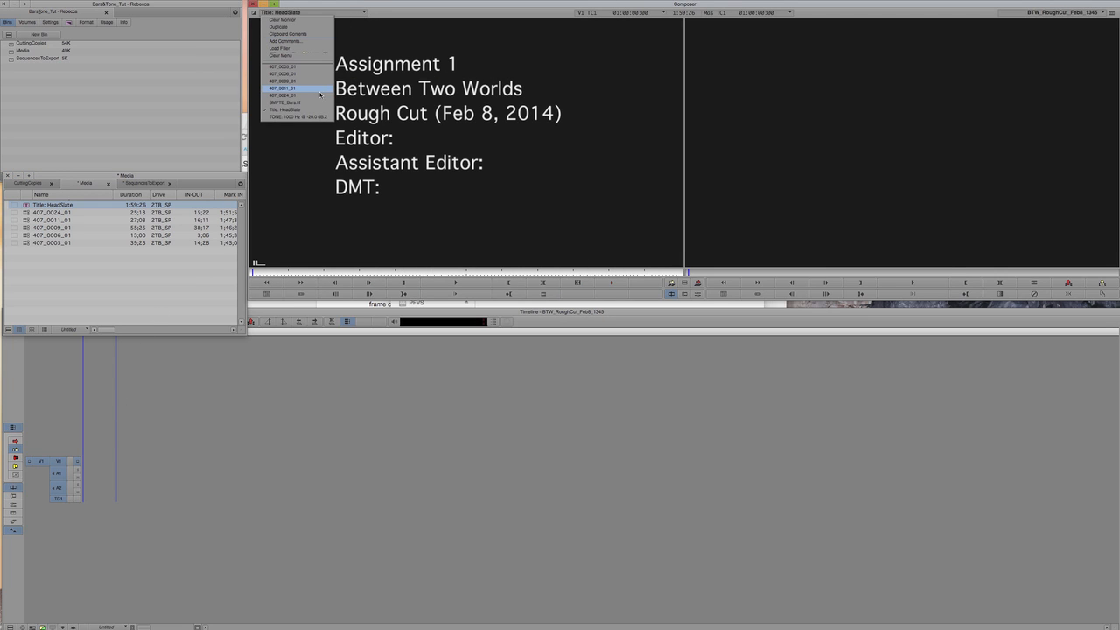
{"action": "left_click", "coordinate": [324, 50]}
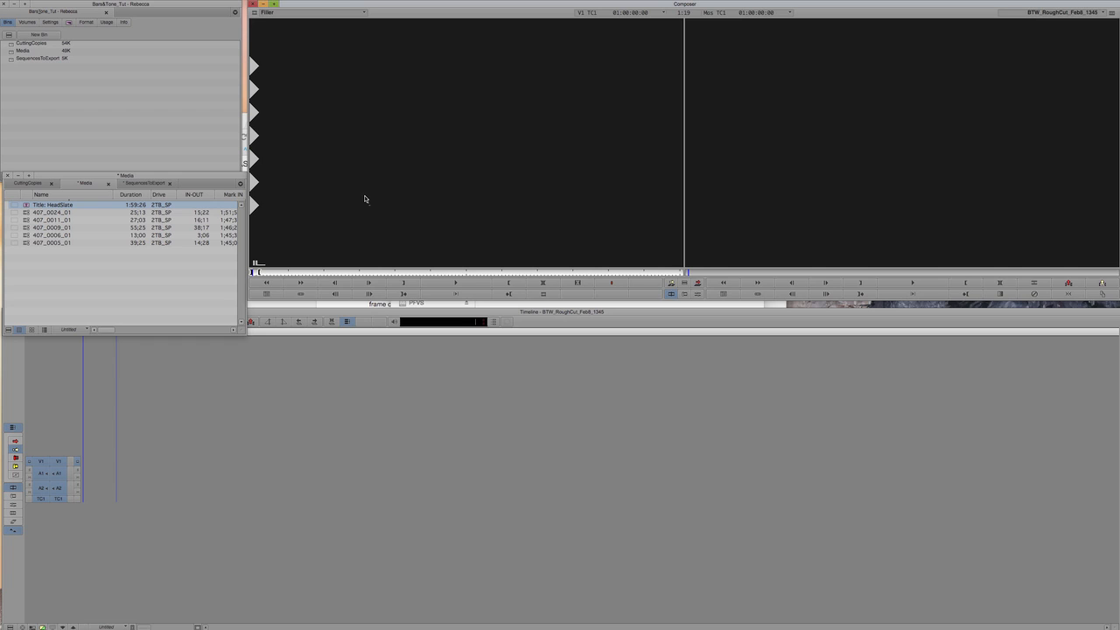
Step: Create a blank title with the Title Tool and save it as Slug in the Media bin on the 2TB_SP drive
{"action": "left_click", "coordinate": [50, 283]}
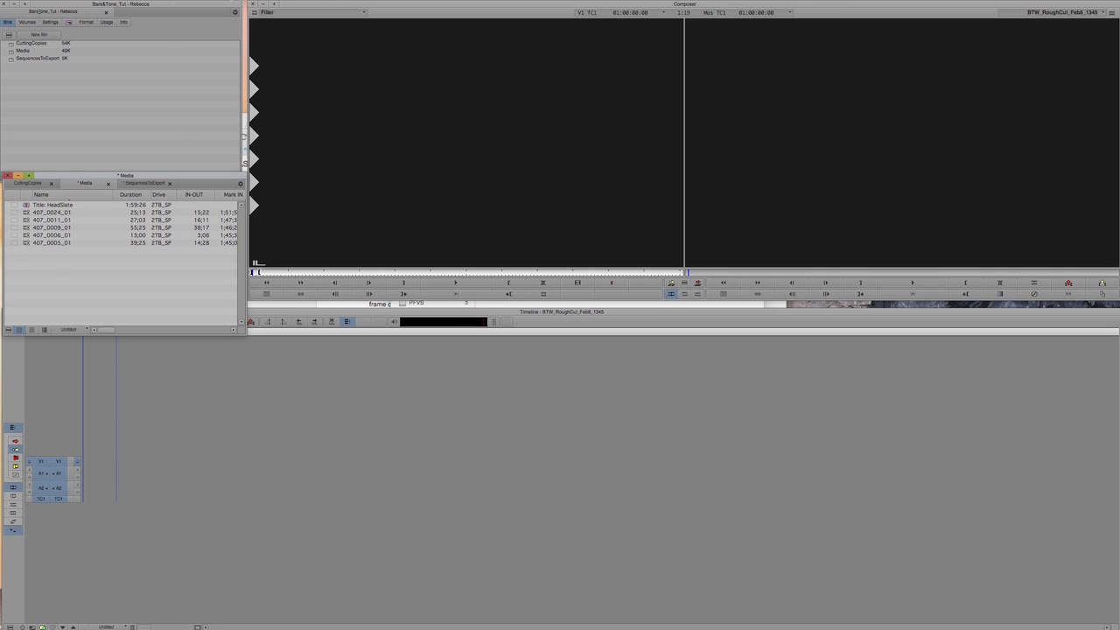
{"action": "left_click", "coordinate": [237, 1]}
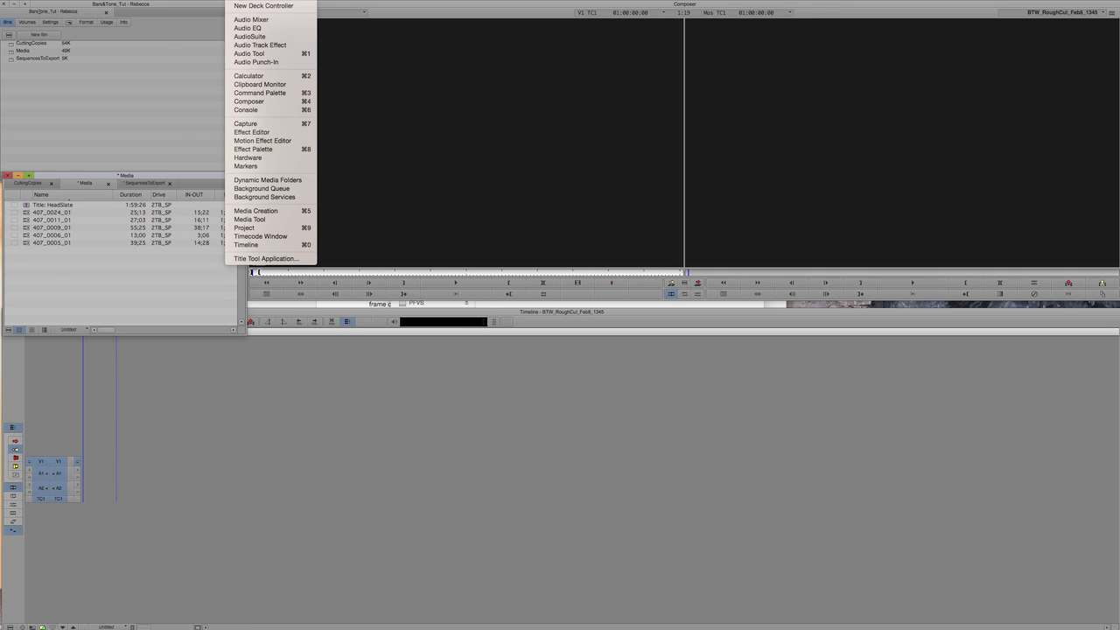
{"action": "left_click", "coordinate": [270, 259]}
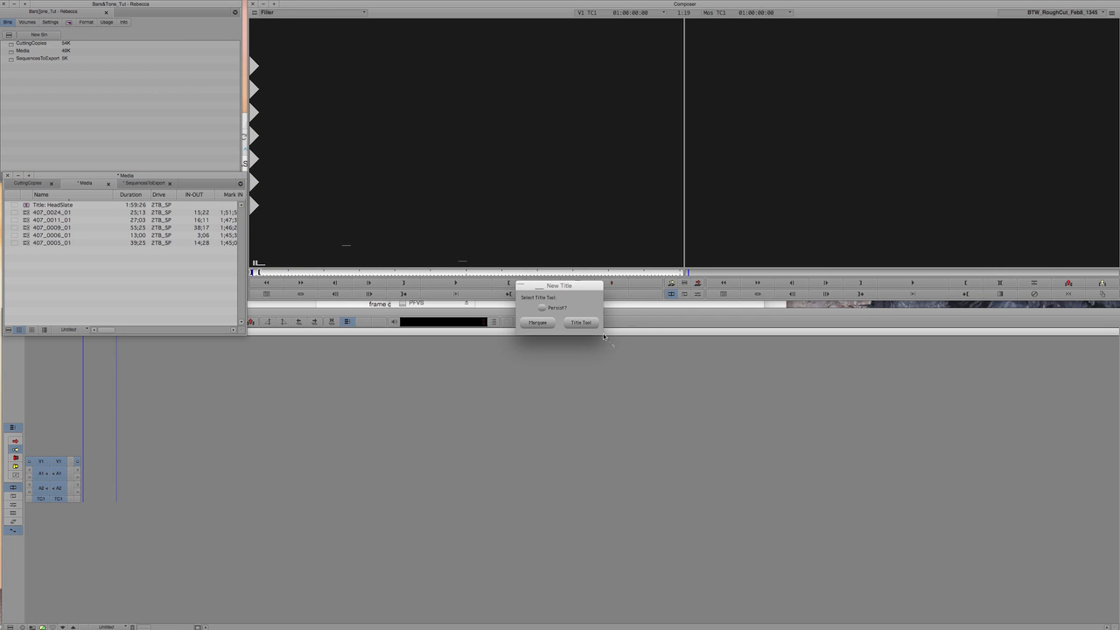
{"action": "left_click", "coordinate": [581, 322]}
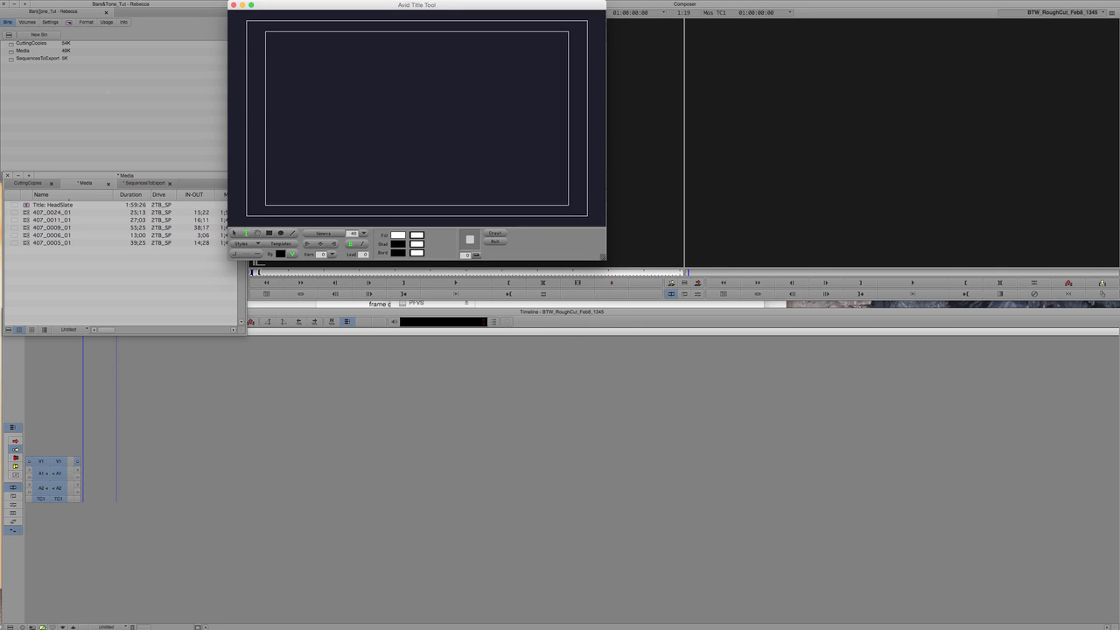
{"action": "left_click", "coordinate": [73, 1]}
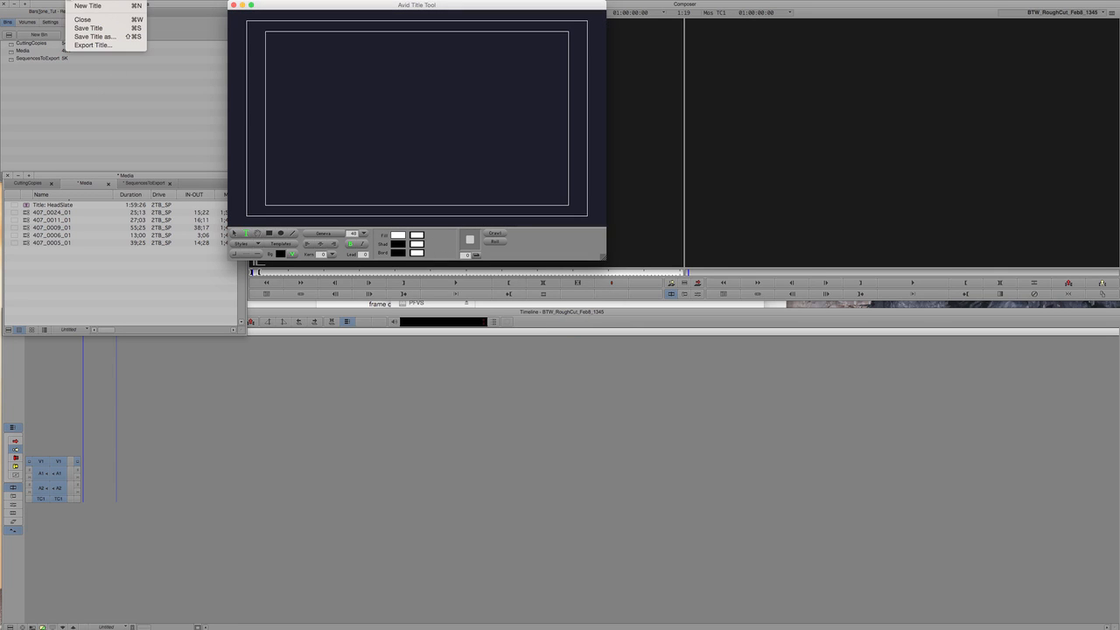
{"action": "left_click", "coordinate": [77, 37]}
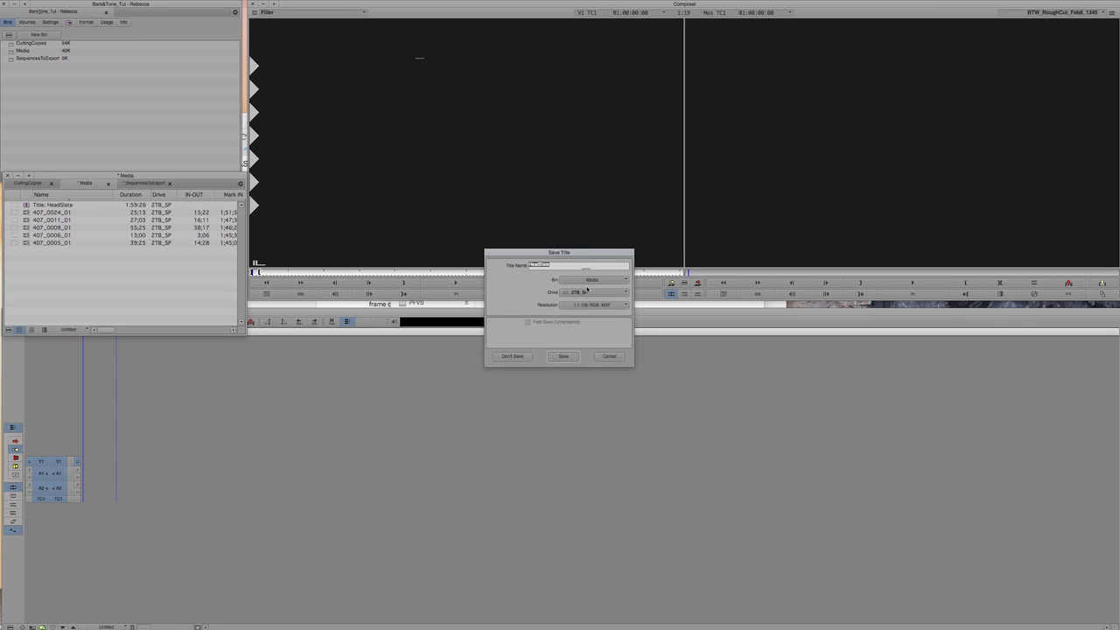
{"action": "type", "text": "Slug"}
{"action": "left_click", "coordinate": [563, 358]}
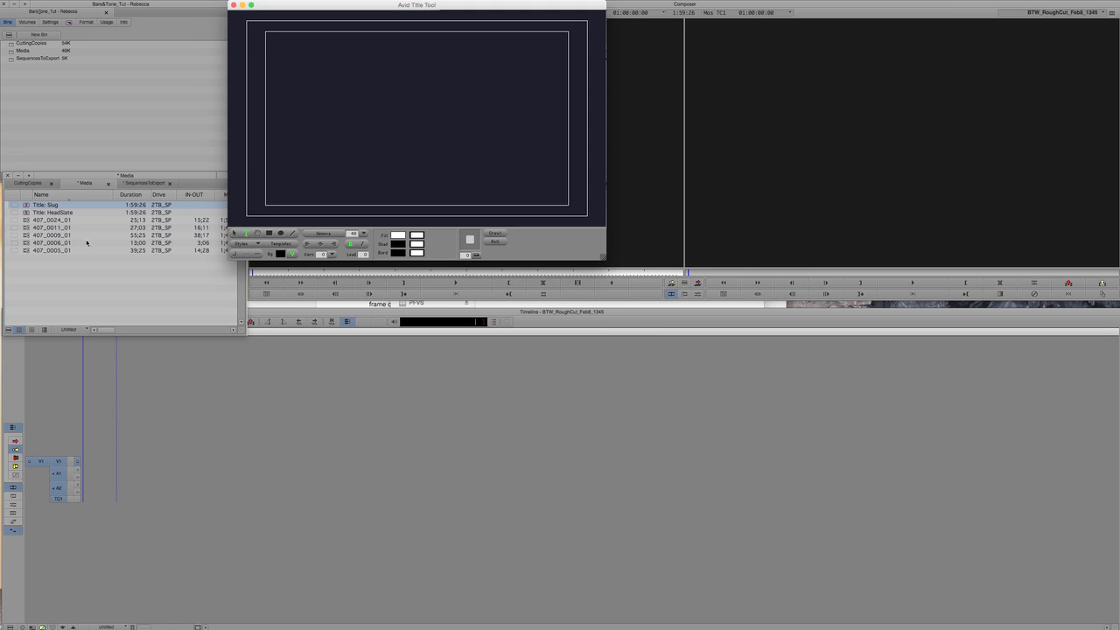
Step: Move the Slug and HeadSlate titles from the Media bin into the SequencesToExport bin and widen that bin's name column
{"action": "left_click", "coordinate": [102, 270]}
{"action": "left_click", "coordinate": [145, 183]}
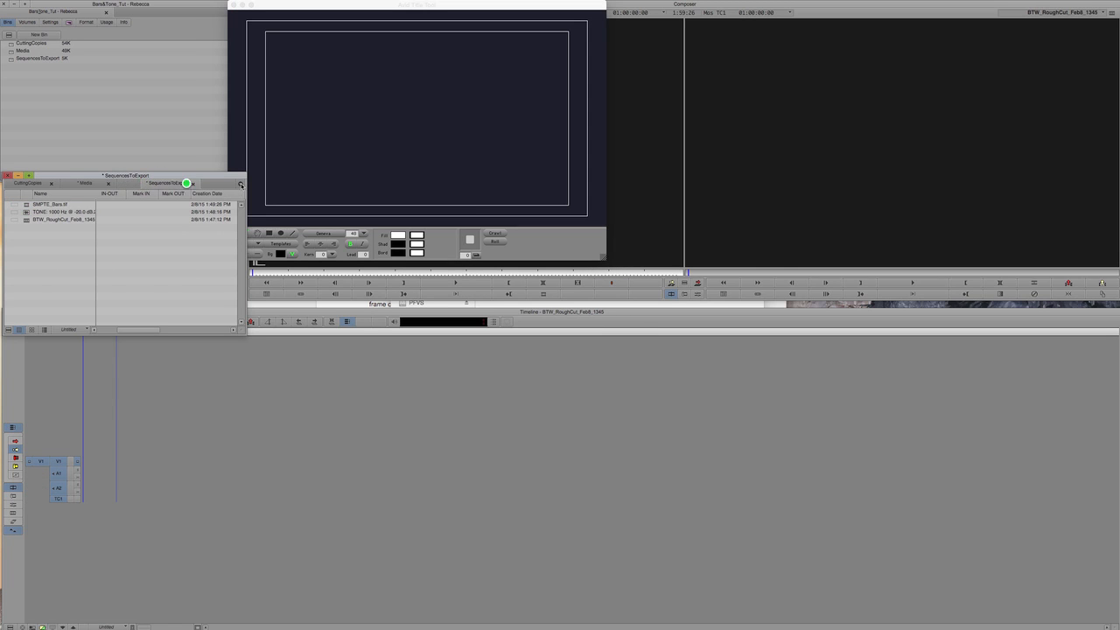
{"action": "left_click_drag", "start_coordinate": [186, 183], "coordinate": [376, 175]}
{"action": "left_click", "coordinate": [23, 206]}
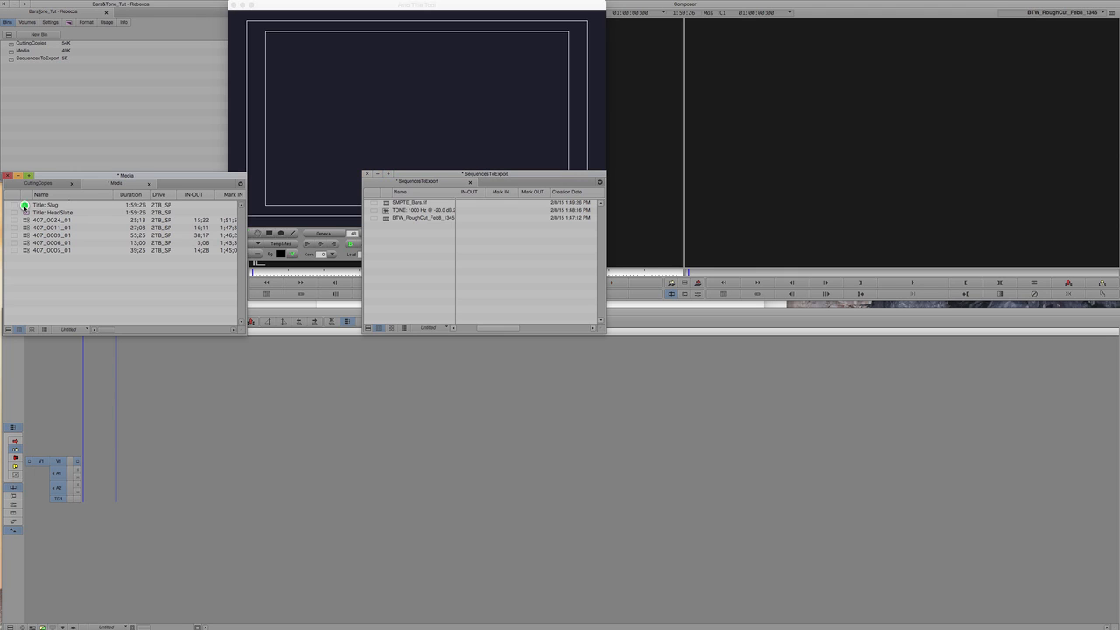
{"action": "left_click", "coordinate": [28, 212], "text": "shift"}
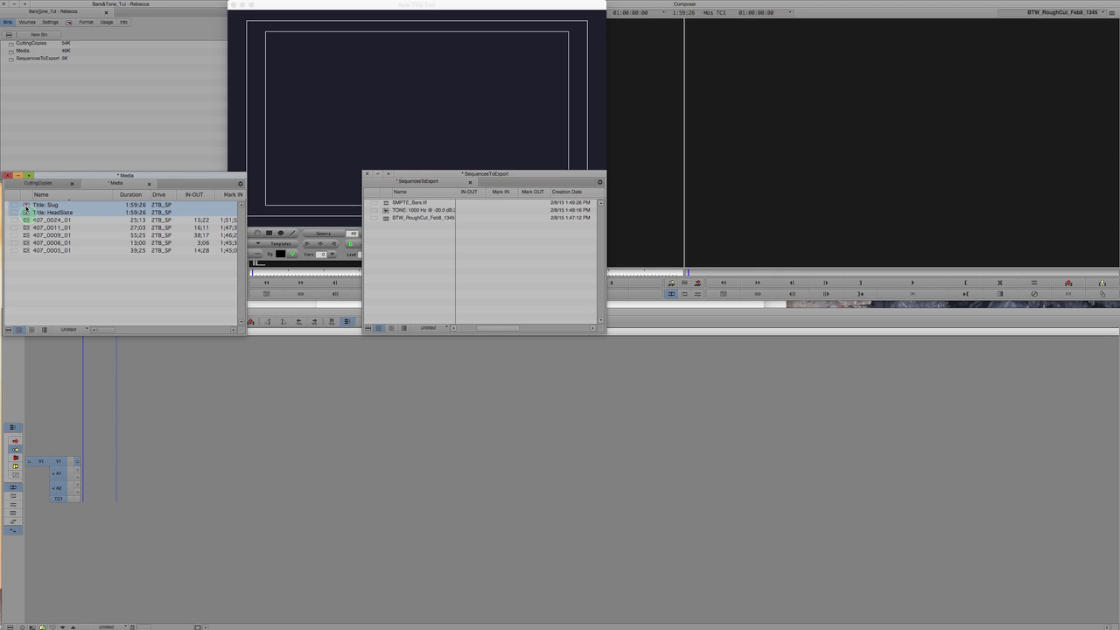
{"action": "left_click_drag", "start_coordinate": [29, 208], "coordinate": [408, 256]}
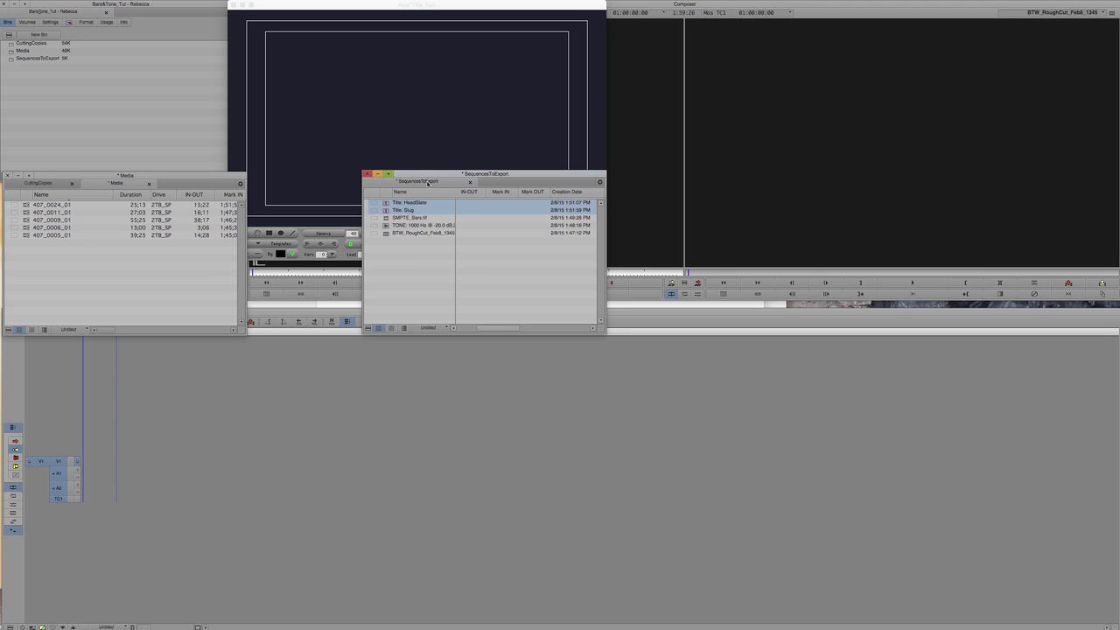
{"action": "left_click_drag", "start_coordinate": [427, 183], "coordinate": [182, 186]}
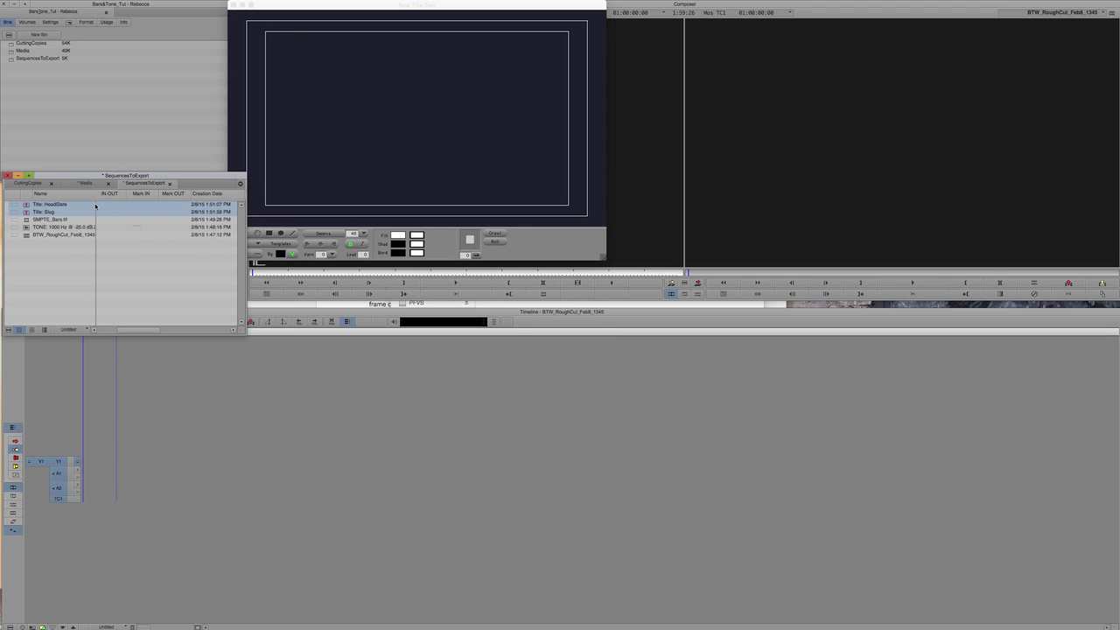
{"action": "left_click_drag", "start_coordinate": [97, 205], "coordinate": [110, 204]}
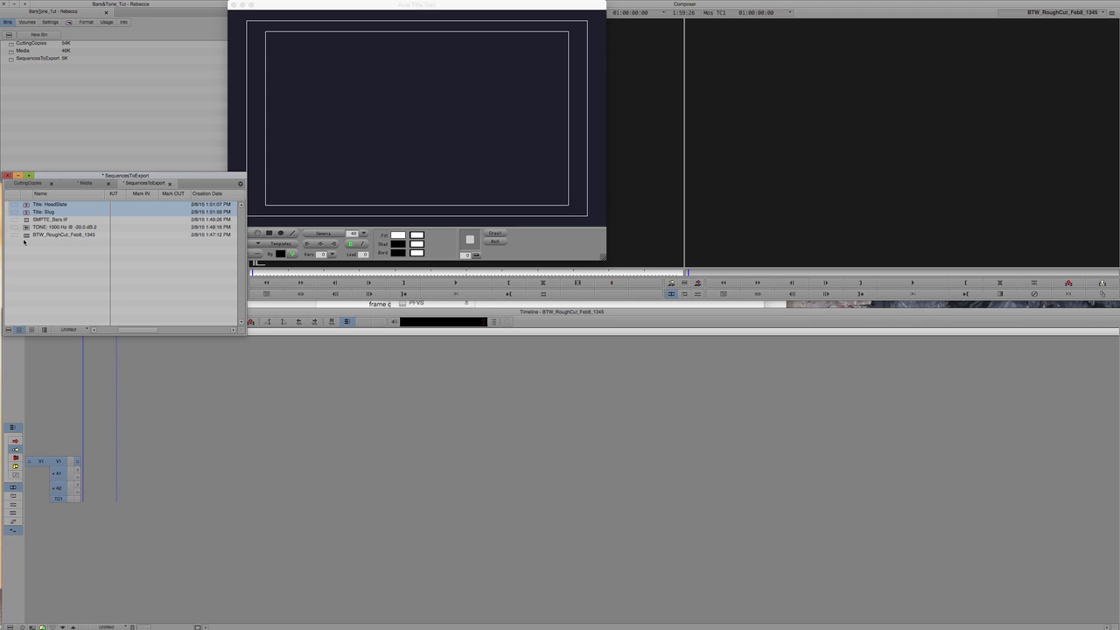
Step: Mark the first five seconds of the HeadSlate title and splice them into the start of the BTW_RoughCut_Feb8_1345 sequence
{"action": "left_click", "coordinate": [25, 236]}
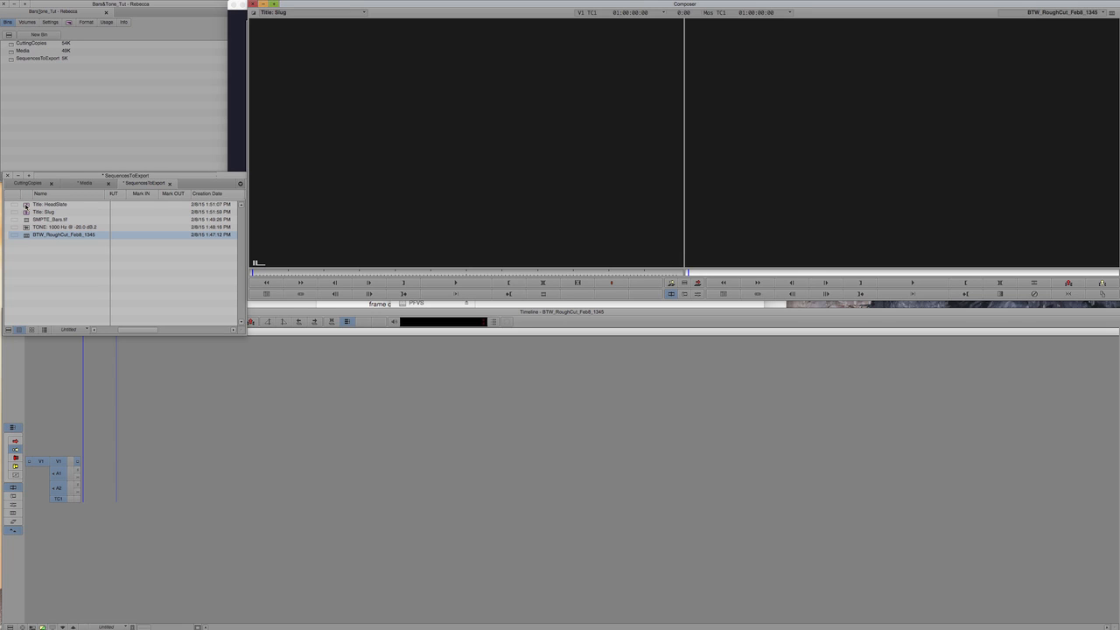
{"action": "double_click", "coordinate": [25, 205]}
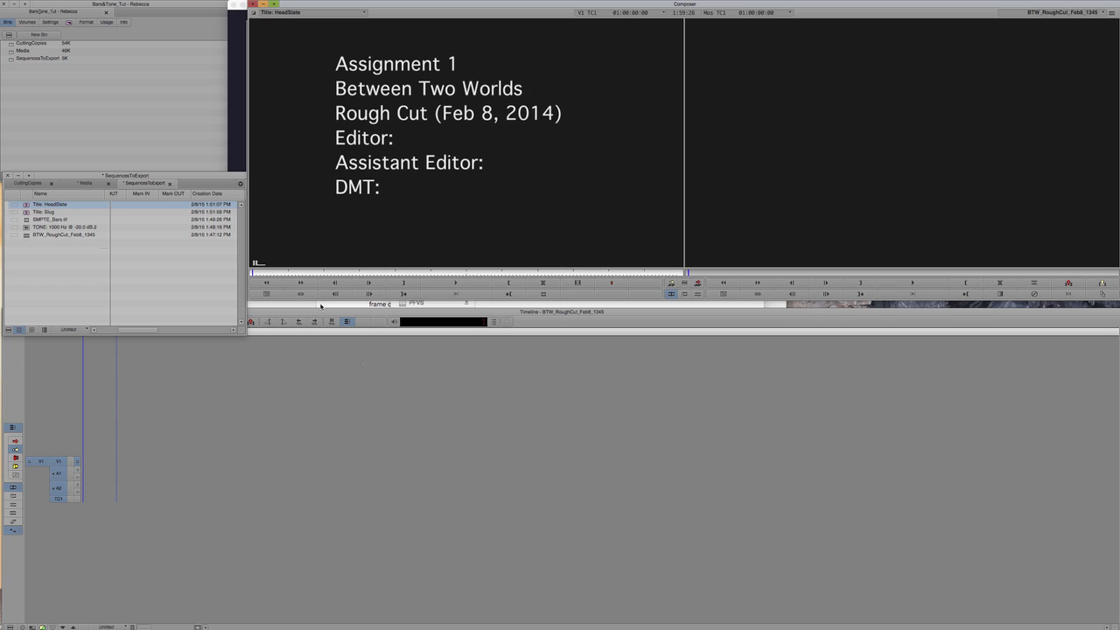
{"action": "key", "text": "i"}
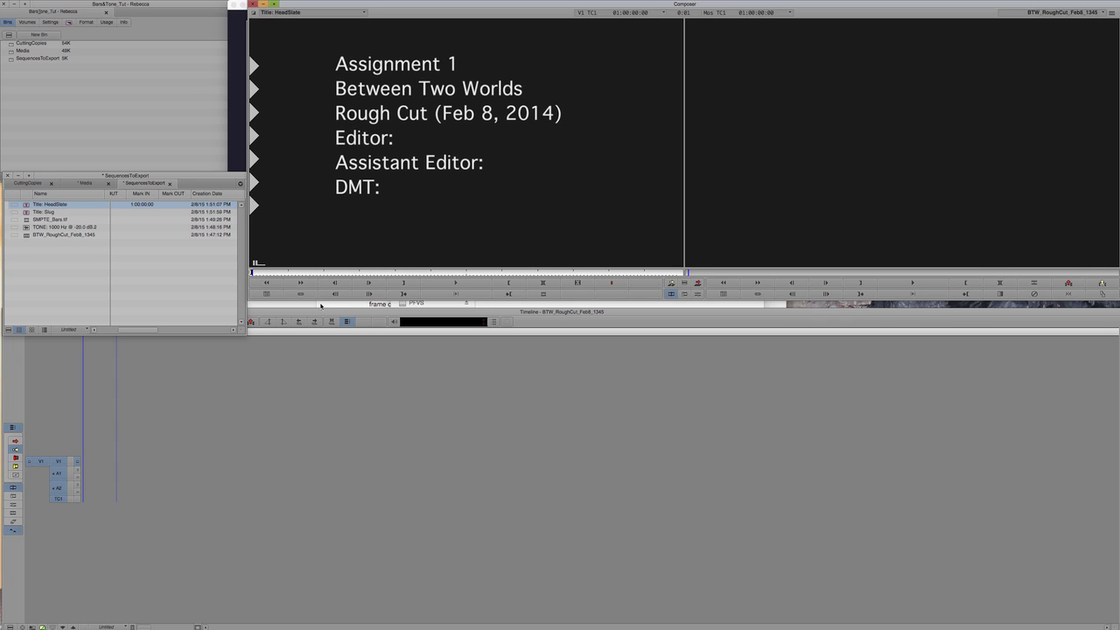
{"action": "key", "text": "space"}
{"action": "key", "text": "o"}
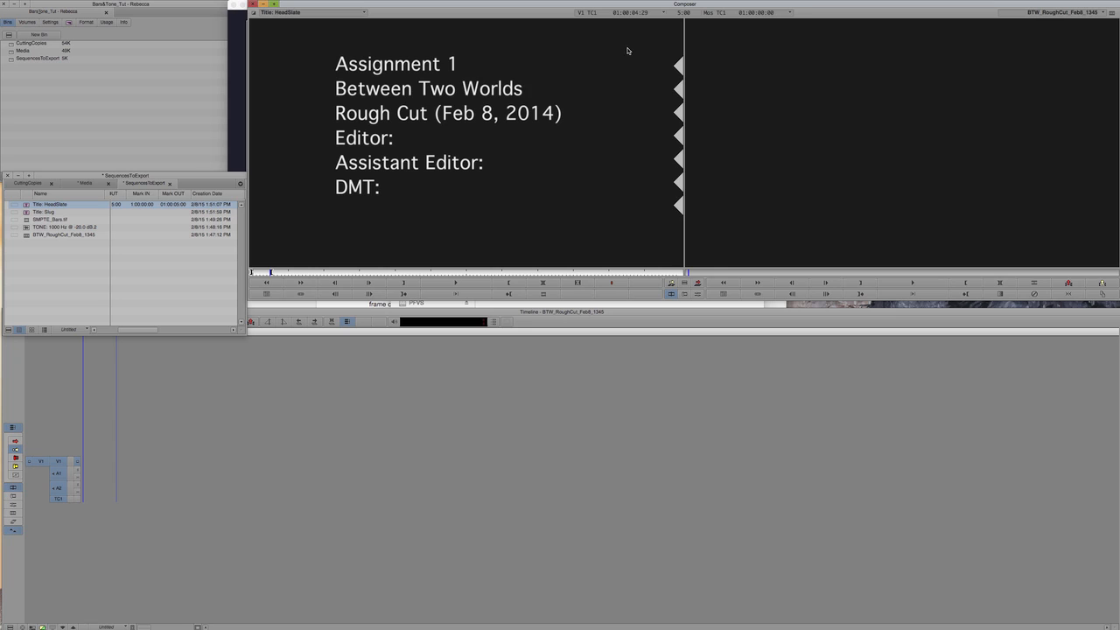
{"action": "left_click", "coordinate": [504, 58]}
{"action": "left_click", "coordinate": [504, 58]}
{"action": "key", "text": "v"}
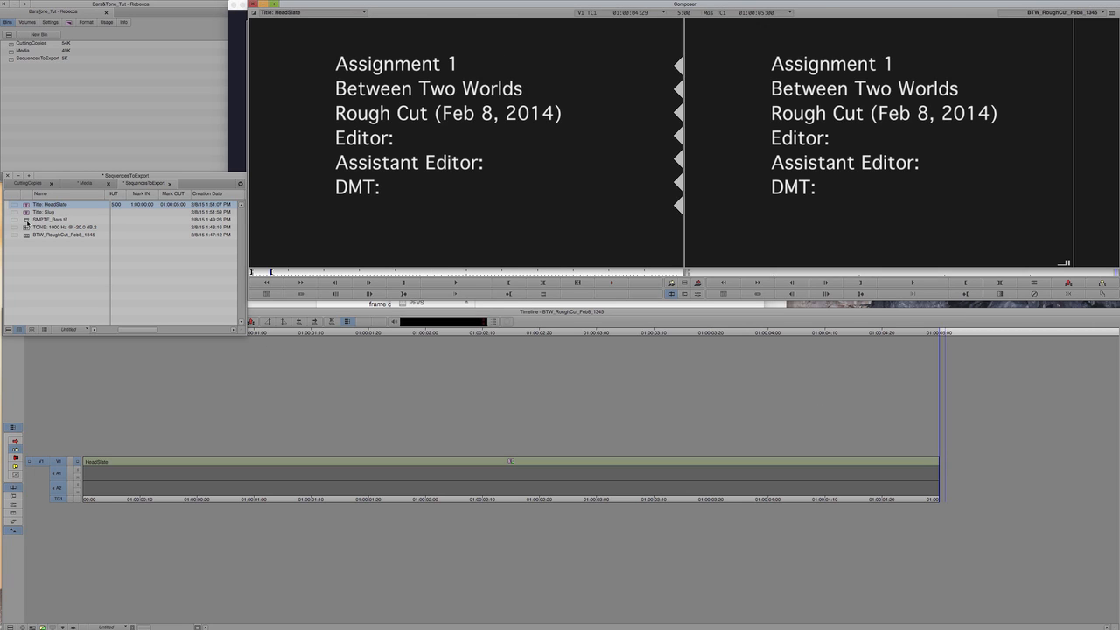
Step: Mark a single frame of SMPTE_Bars.tif and splice it in directly after the head slate
{"action": "double_click", "coordinate": [26, 219]}
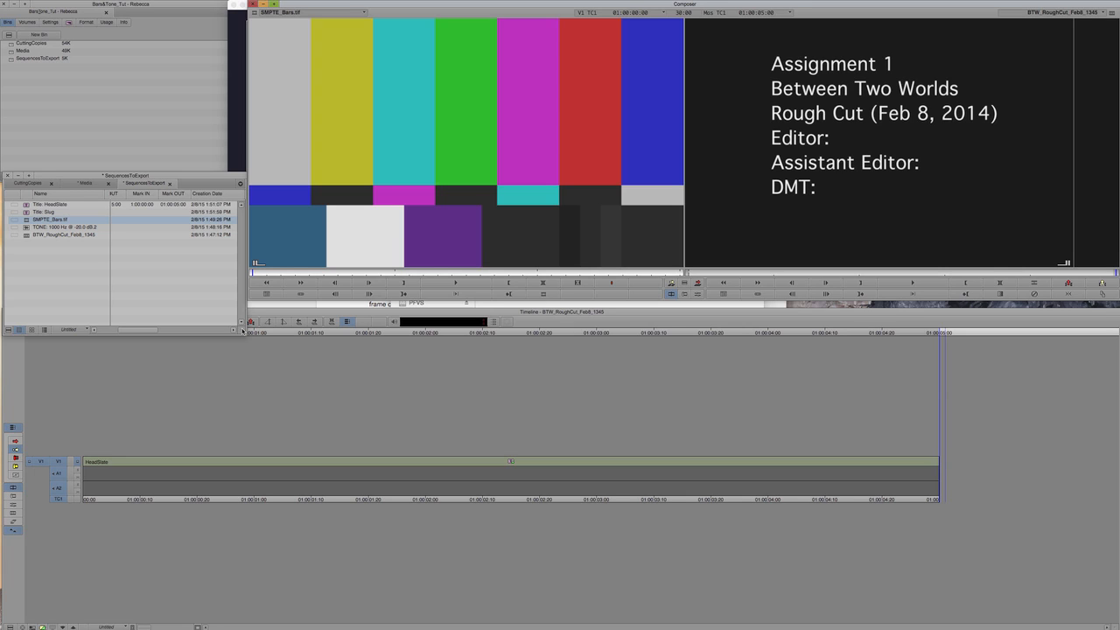
{"action": "key", "text": "i"}
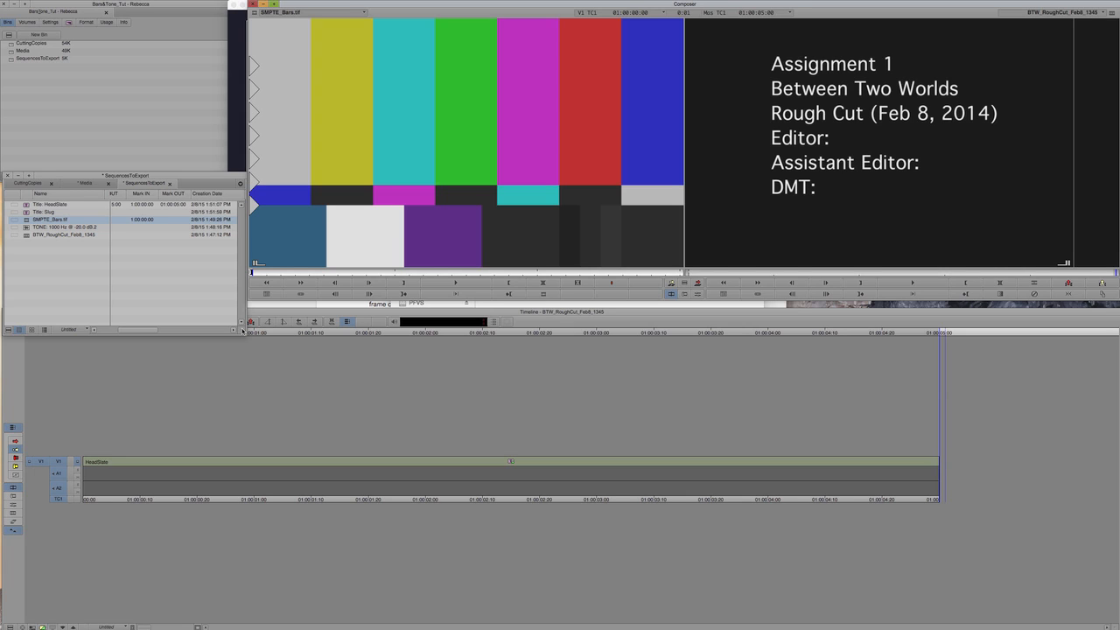
{"action": "key", "text": "o"}
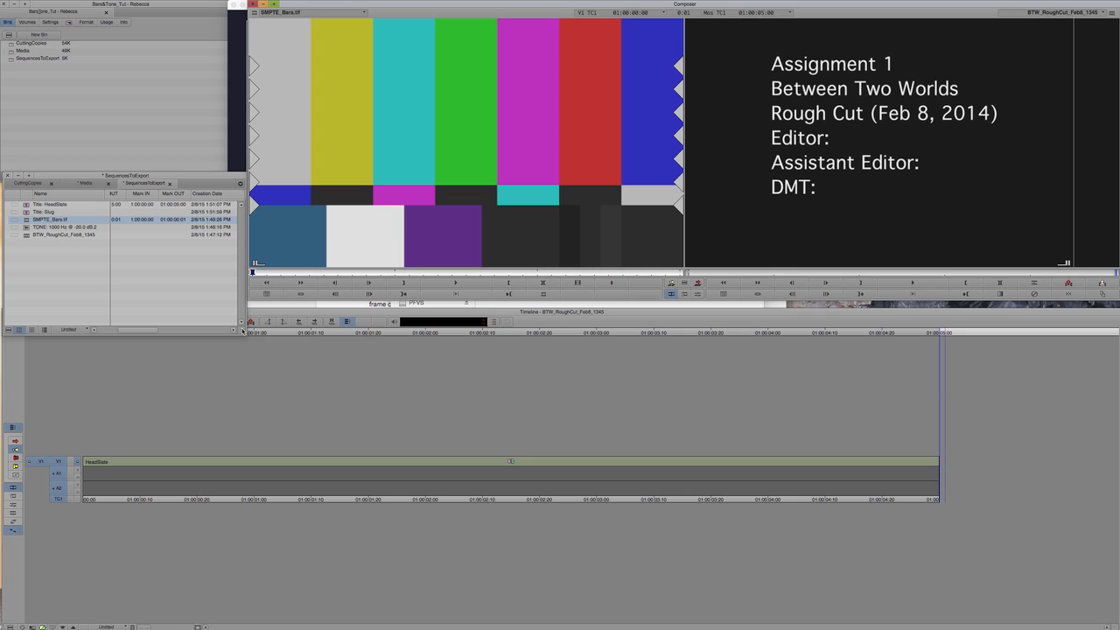
{"action": "key", "text": "v"}
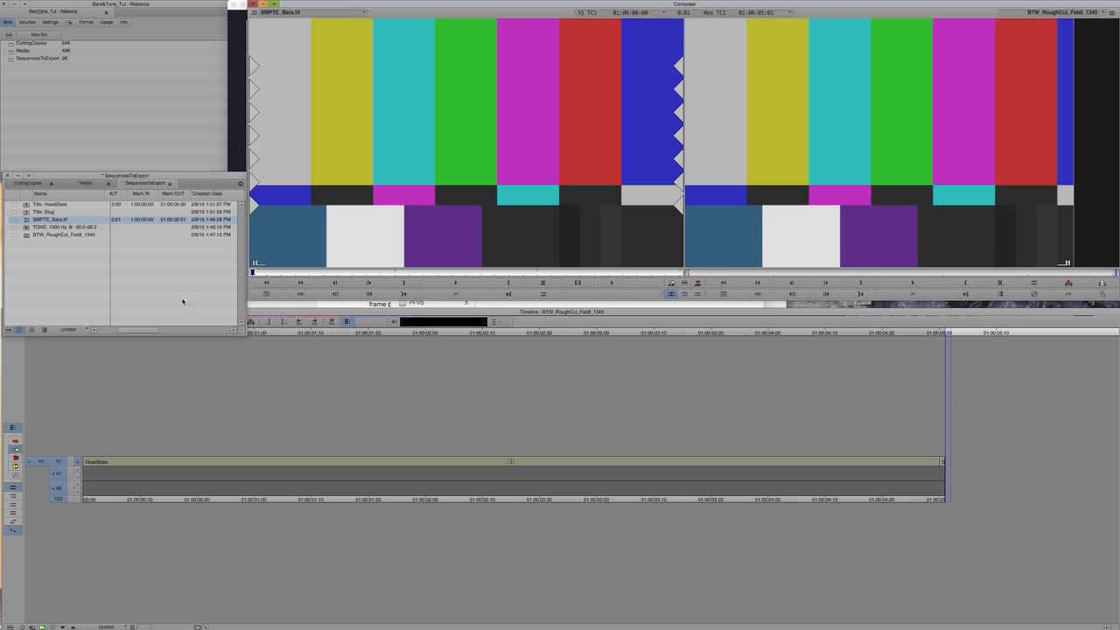
Step: Add one frame of the 1000 Hz tone on track A1 directly beneath the colour bars frame
{"action": "double_click", "coordinate": [29, 228]}
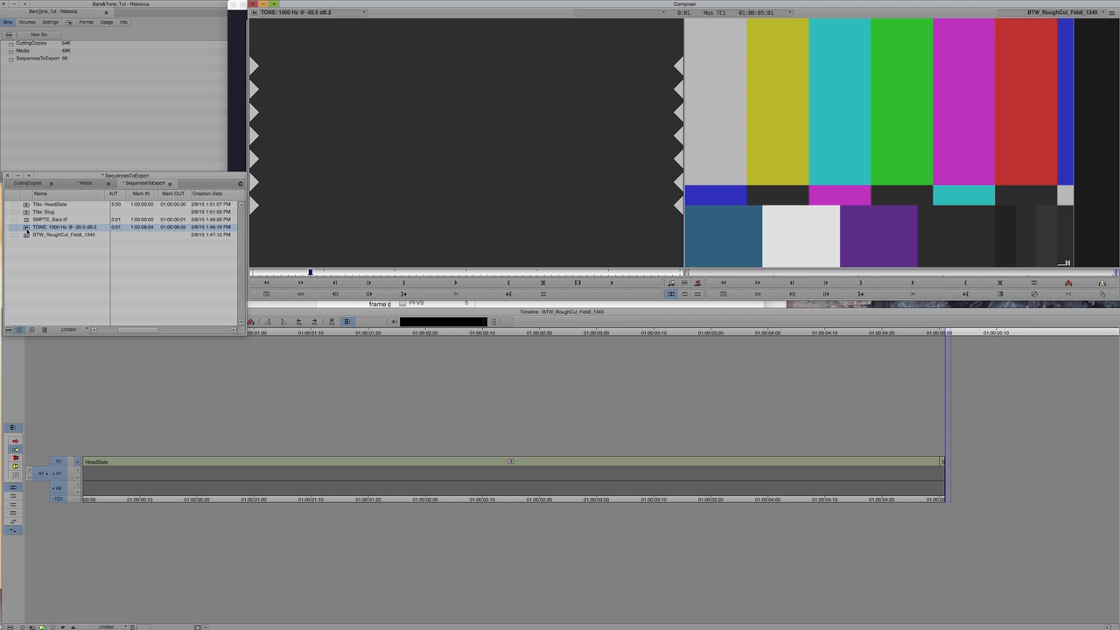
{"action": "key", "text": "v"}
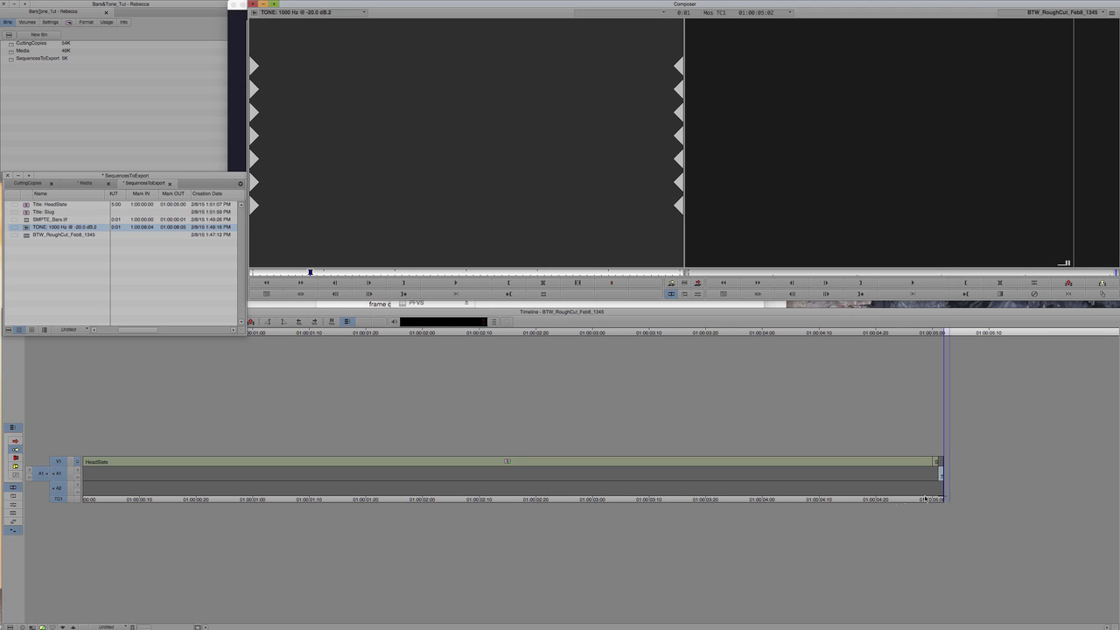
{"action": "left_click", "coordinate": [940, 476]}
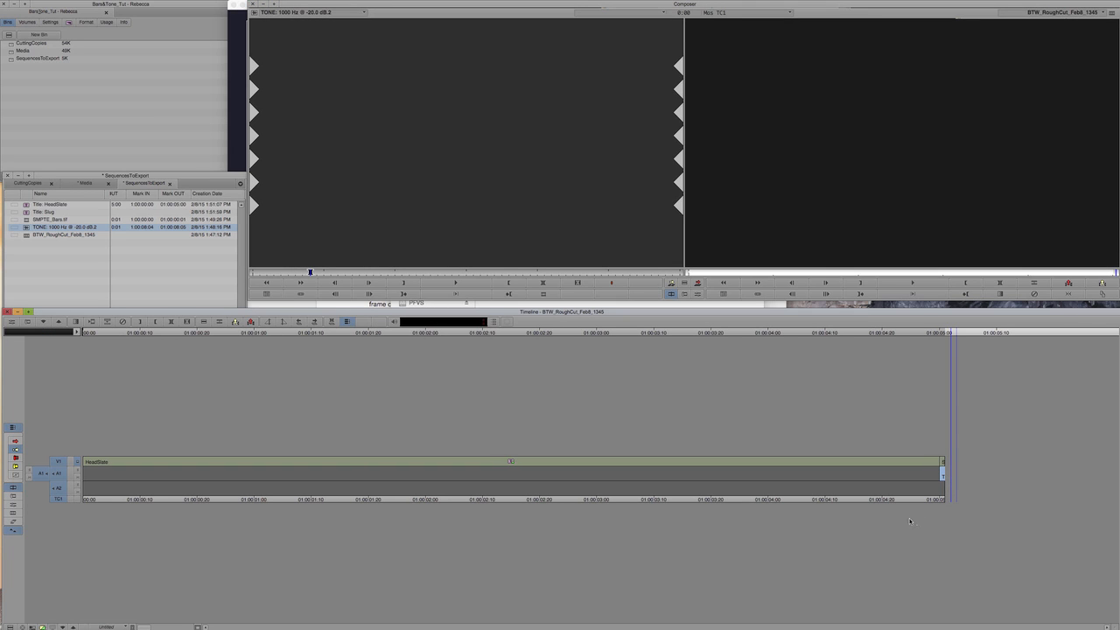
{"action": "left_click_drag", "start_coordinate": [944, 332], "coordinate": [939, 334]}
{"action": "key", "text": "Left"}
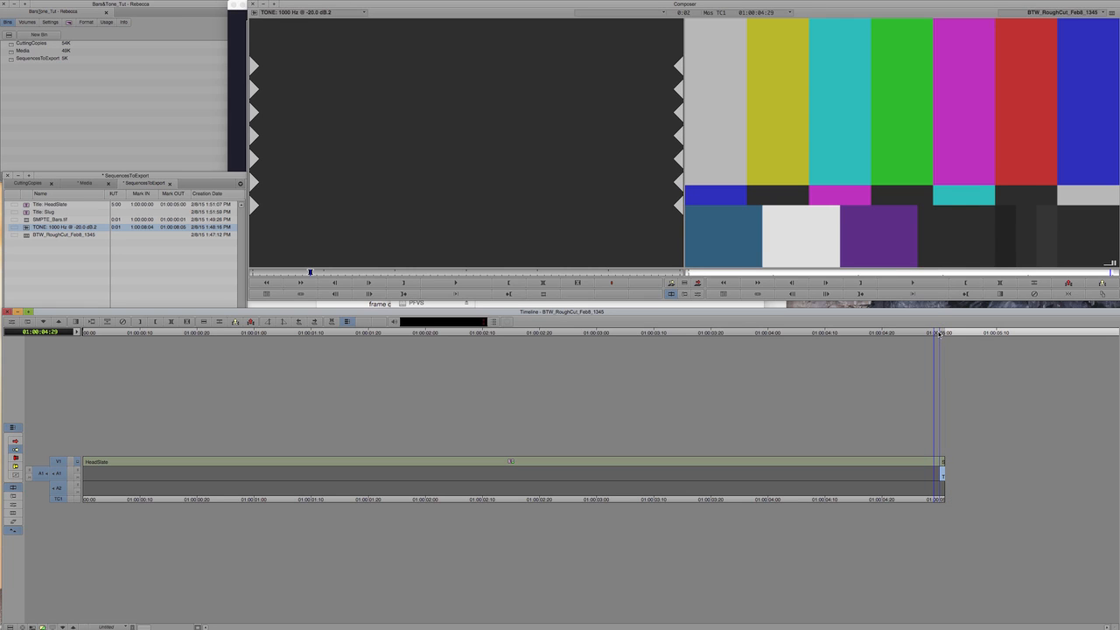
{"action": "key", "text": "Right"}
Step: Load the Slug title and mark a 1:29 section of it from its first frame
{"action": "double_click", "coordinate": [25, 213]}
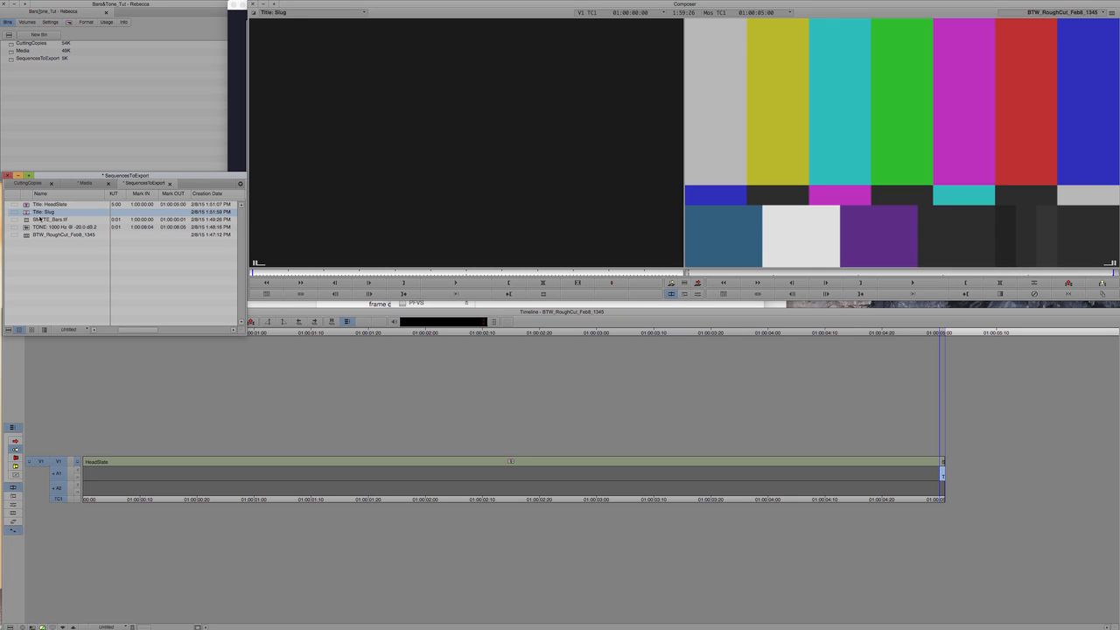
{"action": "left_click", "coordinate": [499, 211]}
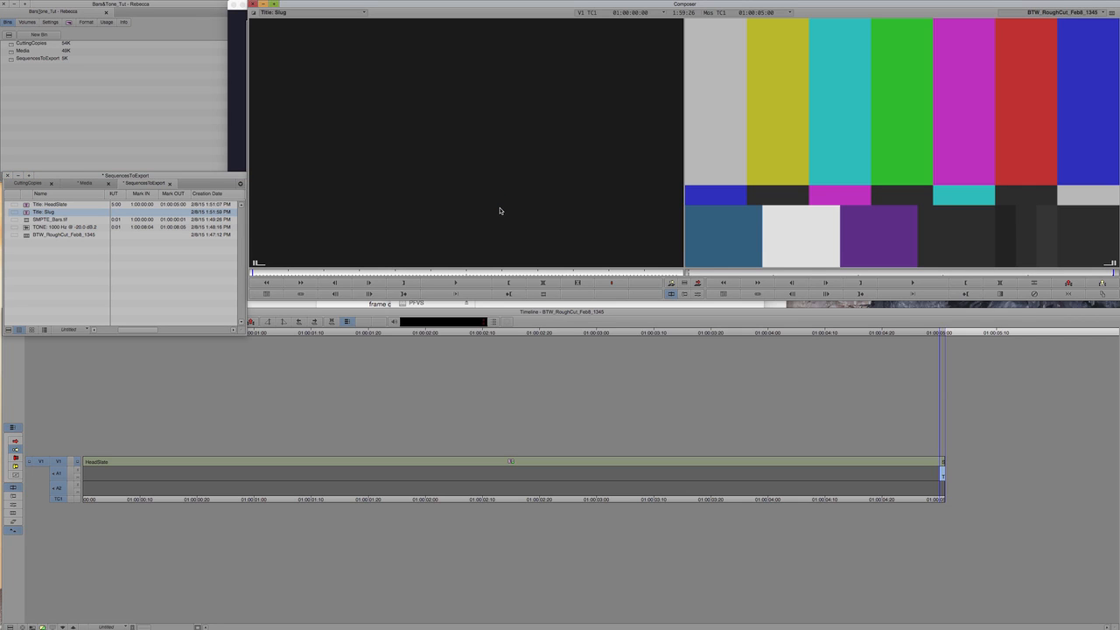
{"action": "key", "text": "space"}
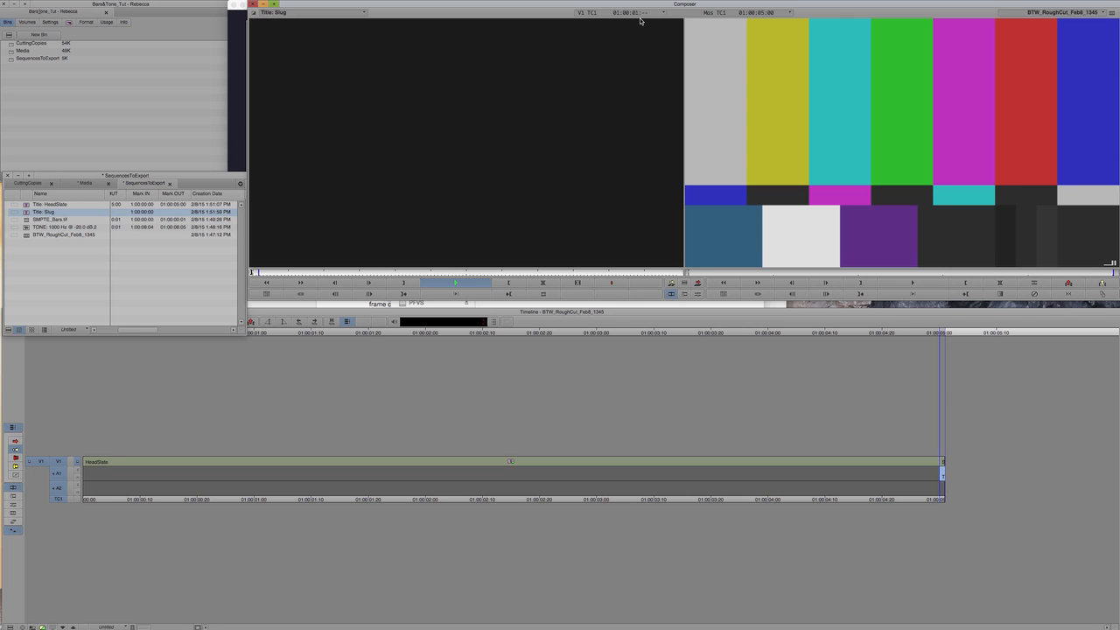
{"action": "key", "text": "space"}
{"action": "key", "text": "o"}
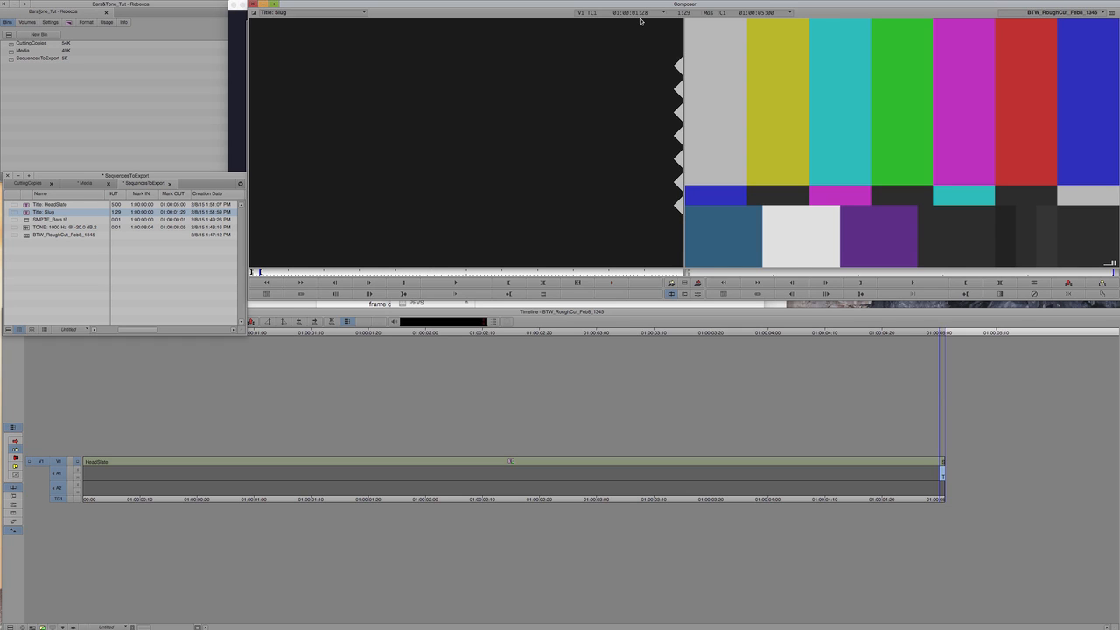
Step: Undo the Slug splice made before the bars and splice the marked Slug after the bars and tone frame instead
{"action": "key", "text": "v"}
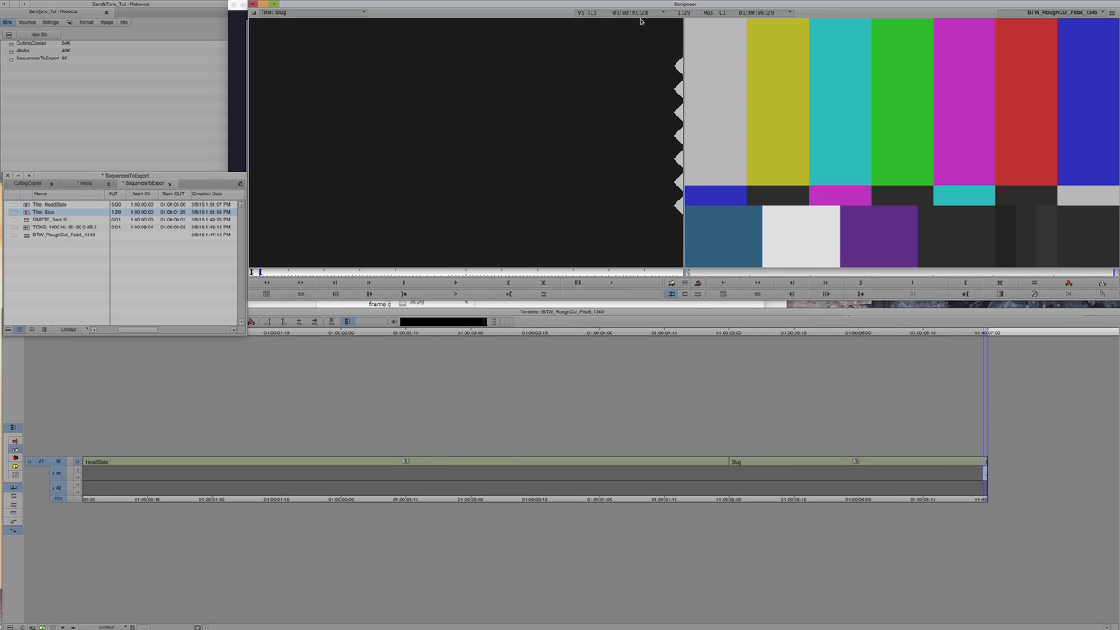
{"action": "key", "text": "super+z"}
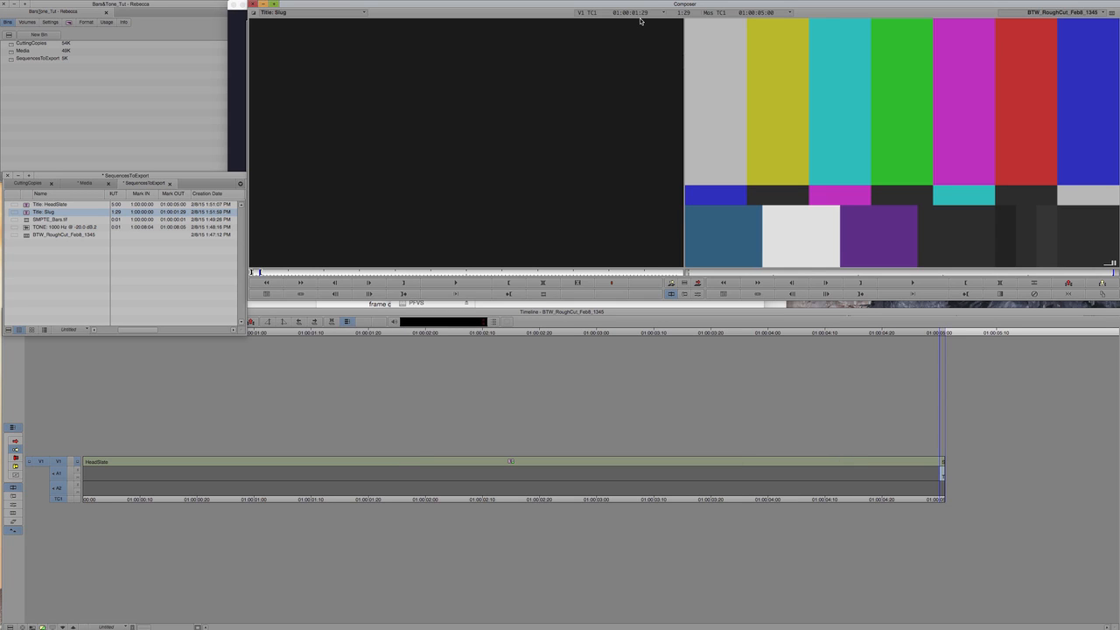
{"action": "left_click", "coordinate": [992, 441]}
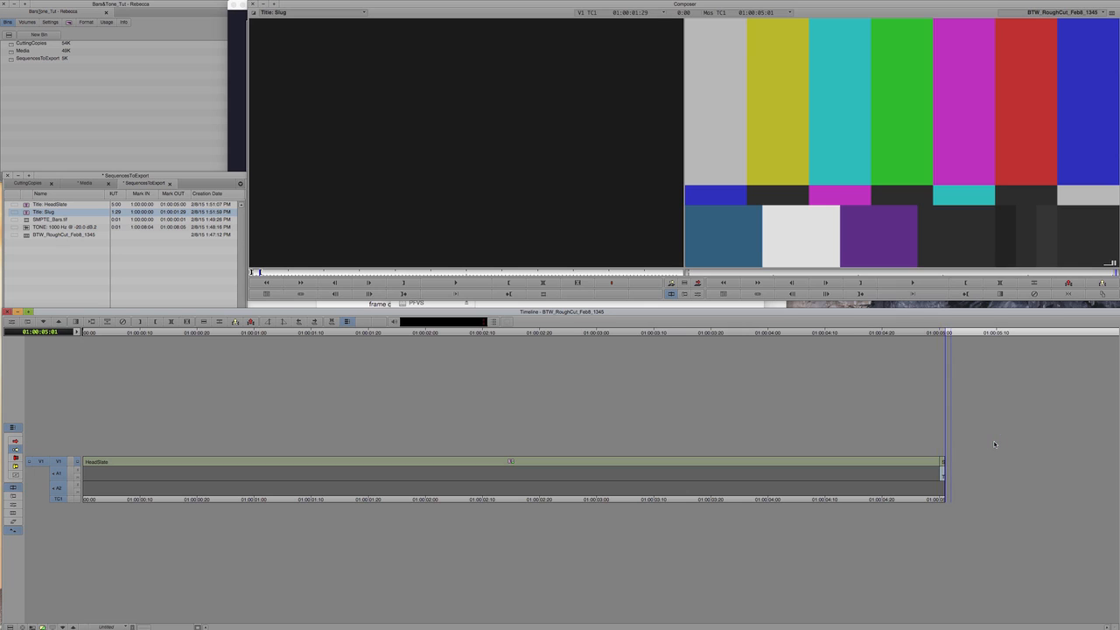
{"action": "key", "text": "v"}
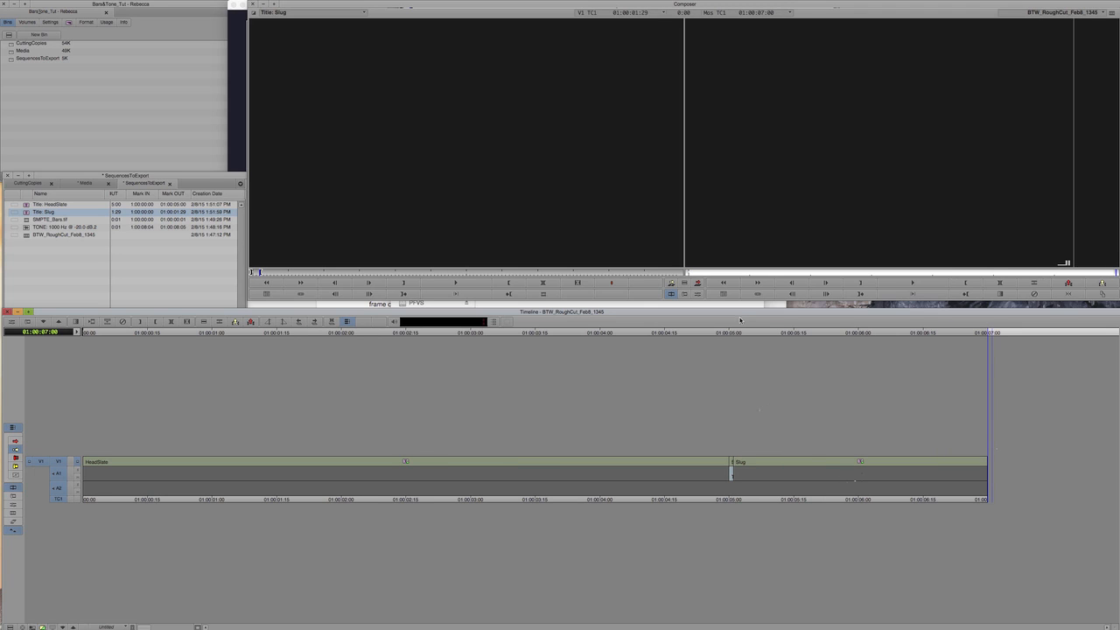
Step: Review the sequence from the head slate through the bars and tone frame to the end of the slug
{"action": "left_click_drag", "start_coordinate": [742, 332], "coordinate": [15, 357]}
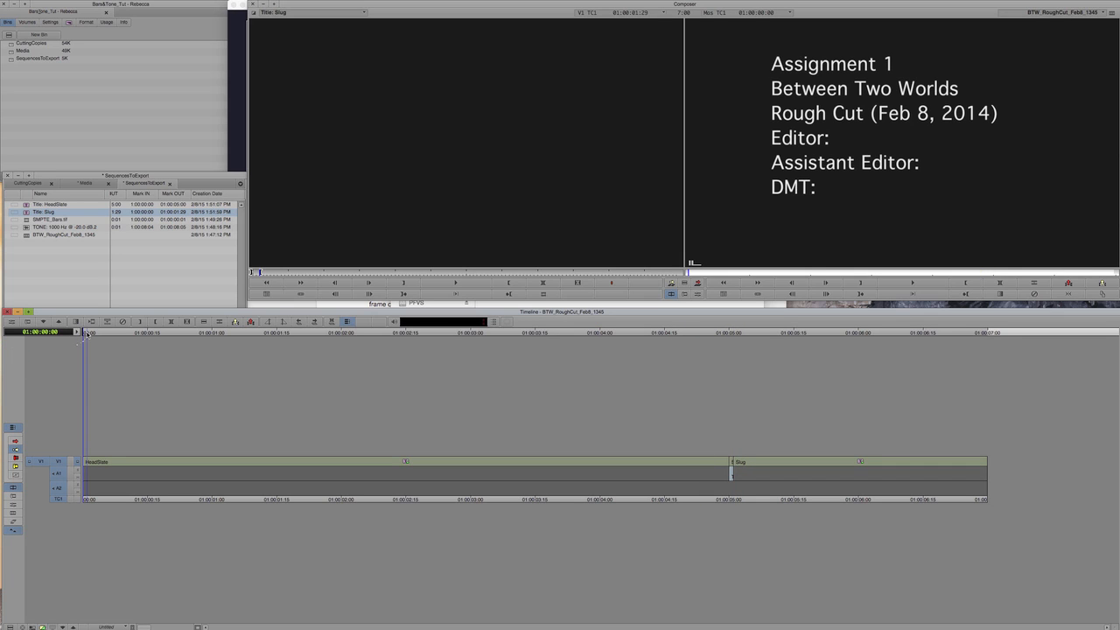
{"action": "mouse_move", "coordinate": [86, 333]}
{"action": "left_mouse_down"}
{"action": "mouse_move", "coordinate": [145, 333]}
{"action": "mouse_move", "coordinate": [84, 346]}
{"action": "left_mouse_up"}
{"action": "left_click_drag", "start_coordinate": [84, 333], "coordinate": [730, 405]}
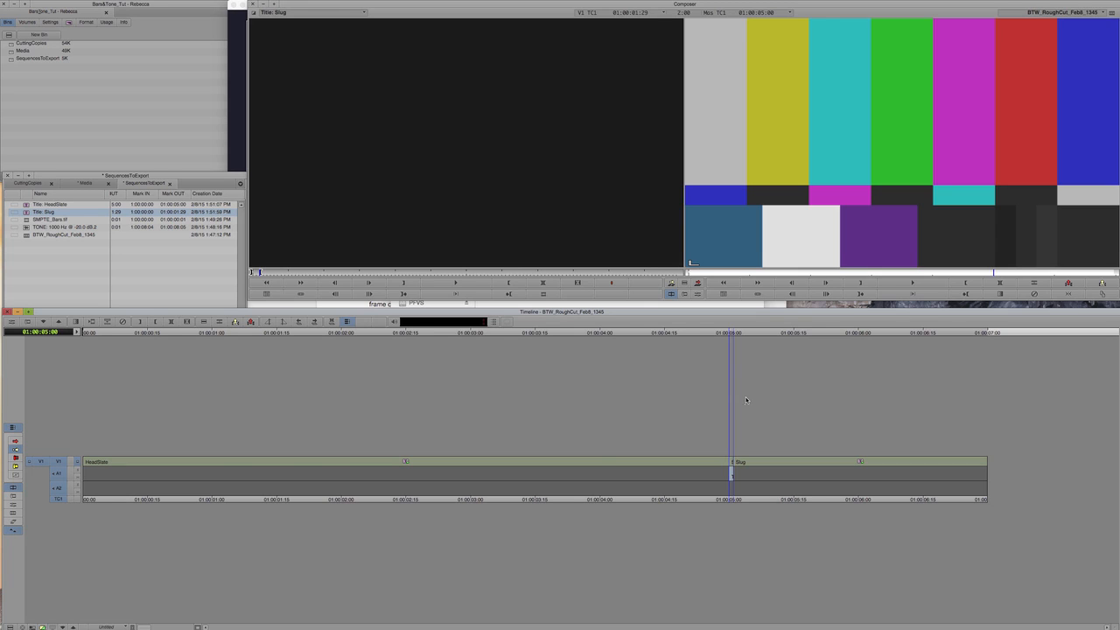
{"action": "left_click", "coordinate": [729, 333]}
{"action": "left_click", "coordinate": [737, 332]}
{"action": "left_click_drag", "start_coordinate": [815, 338], "coordinate": [997, 348]}
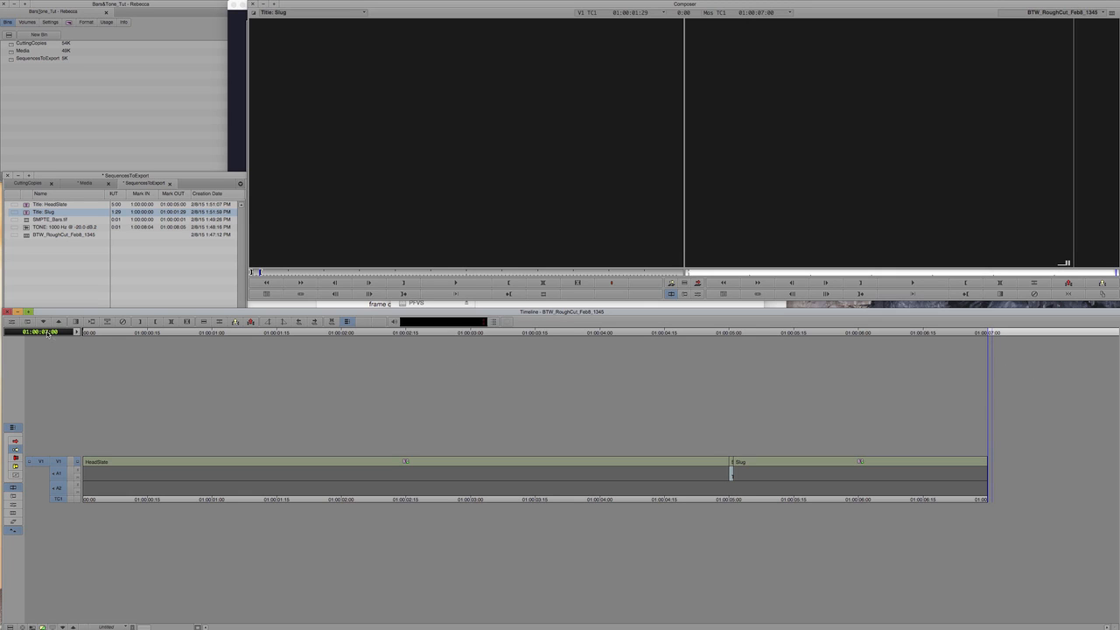
Step: Splice a second copy of the marked Slug onto the end of the sequence
{"action": "key", "text": "super+]"}
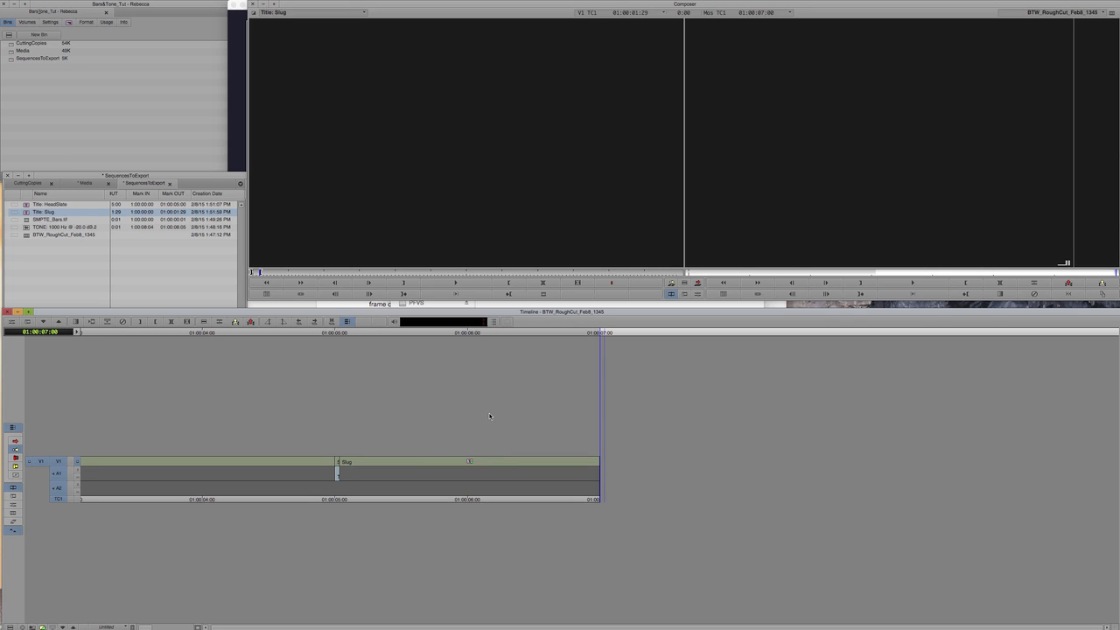
{"action": "left_click", "coordinate": [484, 463]}
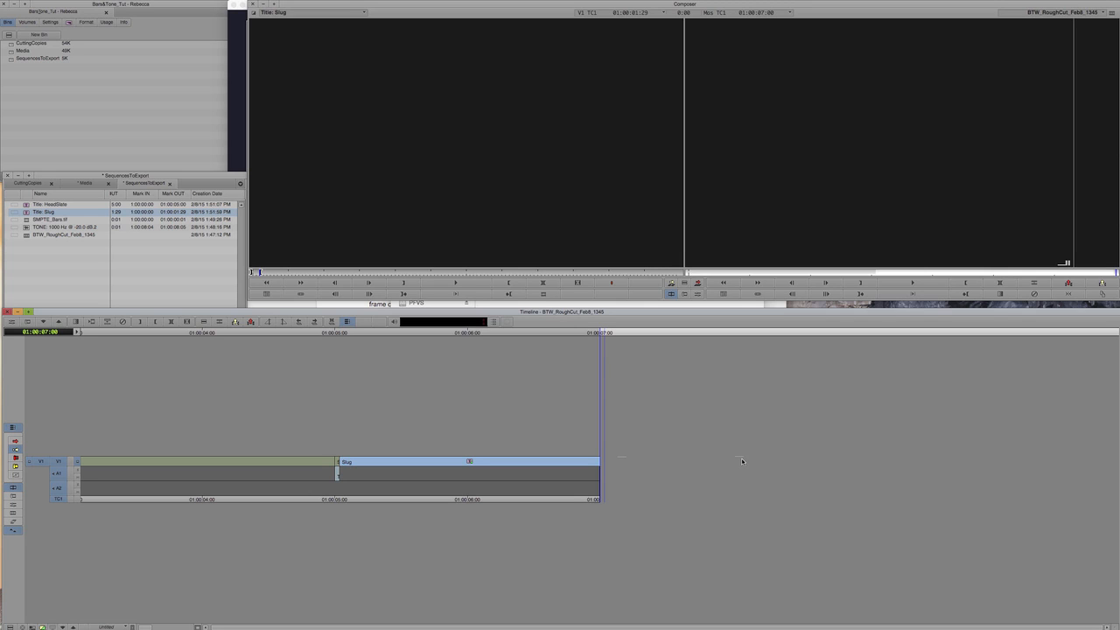
{"action": "left_click", "coordinate": [475, 408]}
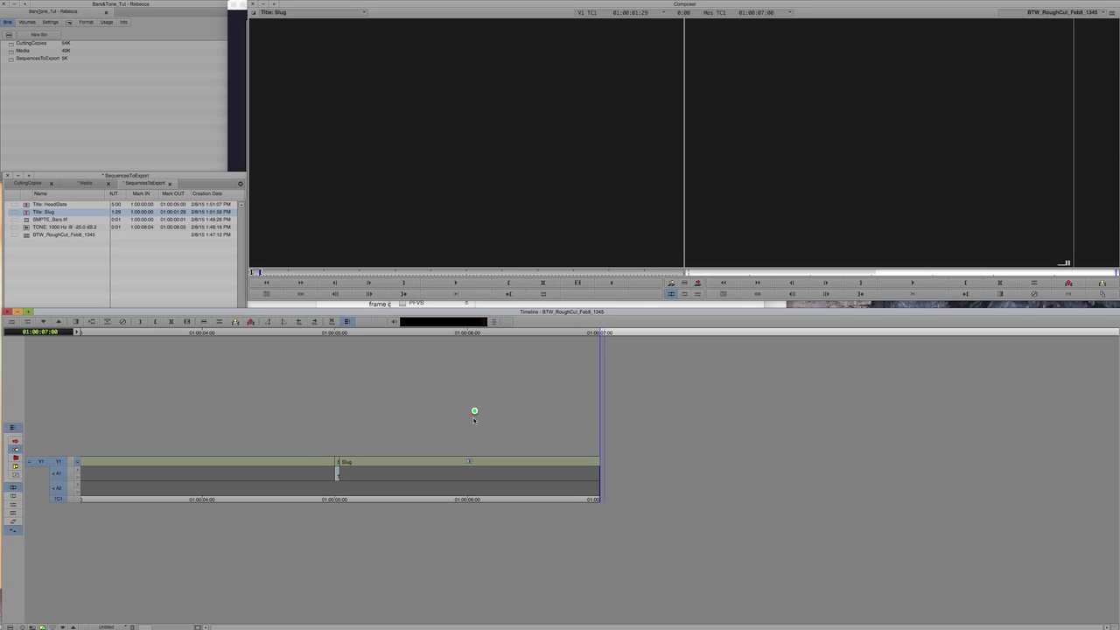
{"action": "left_click", "coordinate": [453, 462]}
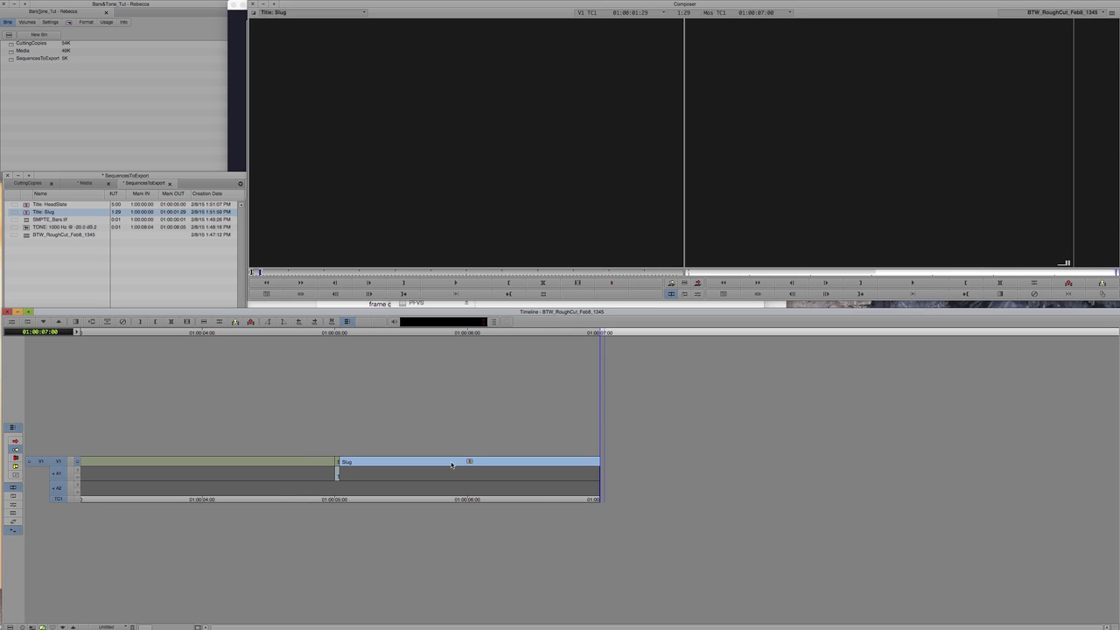
{"action": "key", "text": "v"}
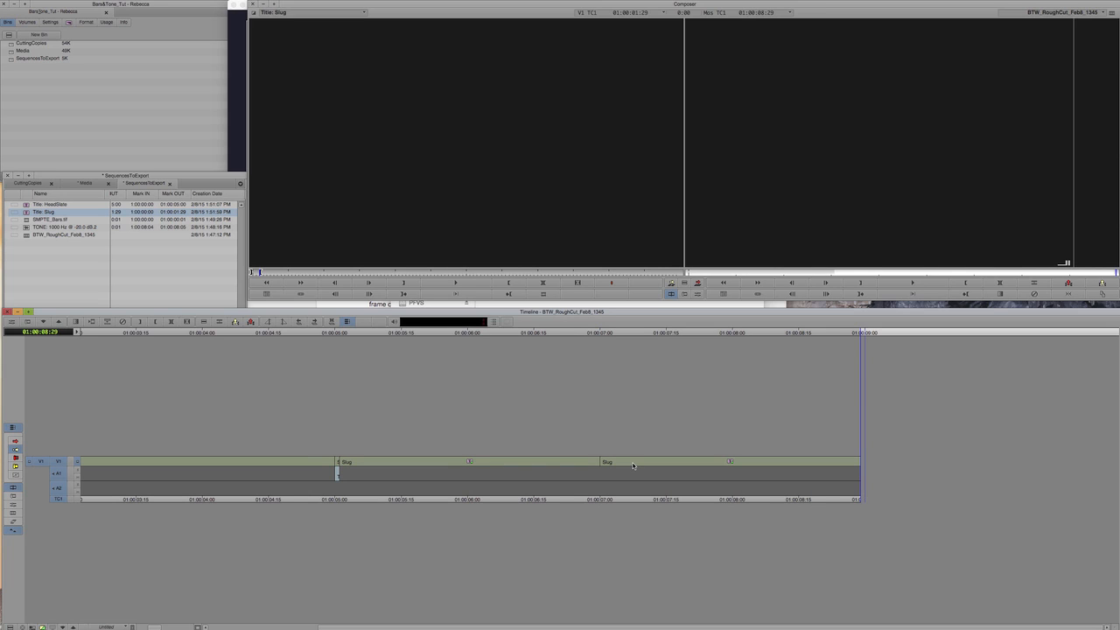
Step: Copy the single bars and tone frame and paste it onto the end of the sequence after the second slug
{"action": "left_click", "coordinate": [606, 336]}
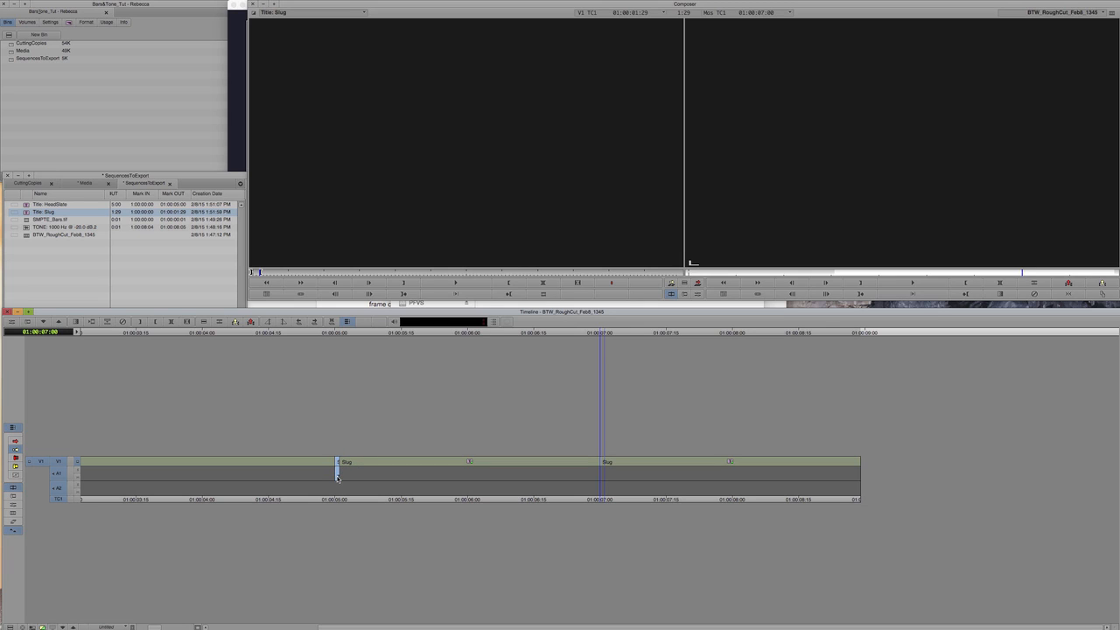
{"action": "left_click", "coordinate": [878, 332]}
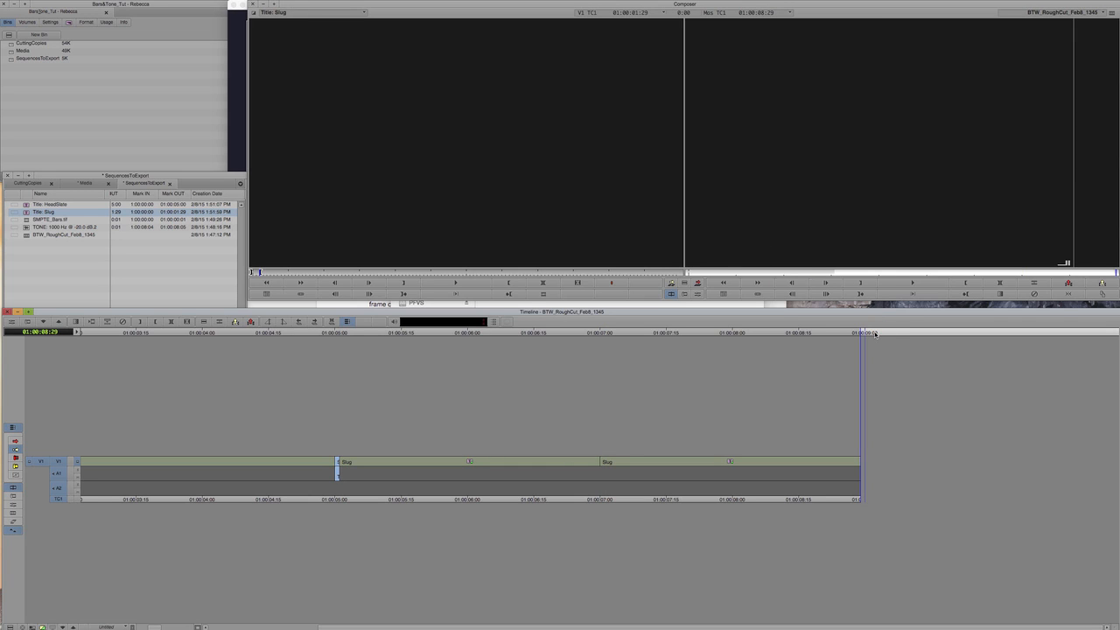
{"action": "key", "text": "super+v"}
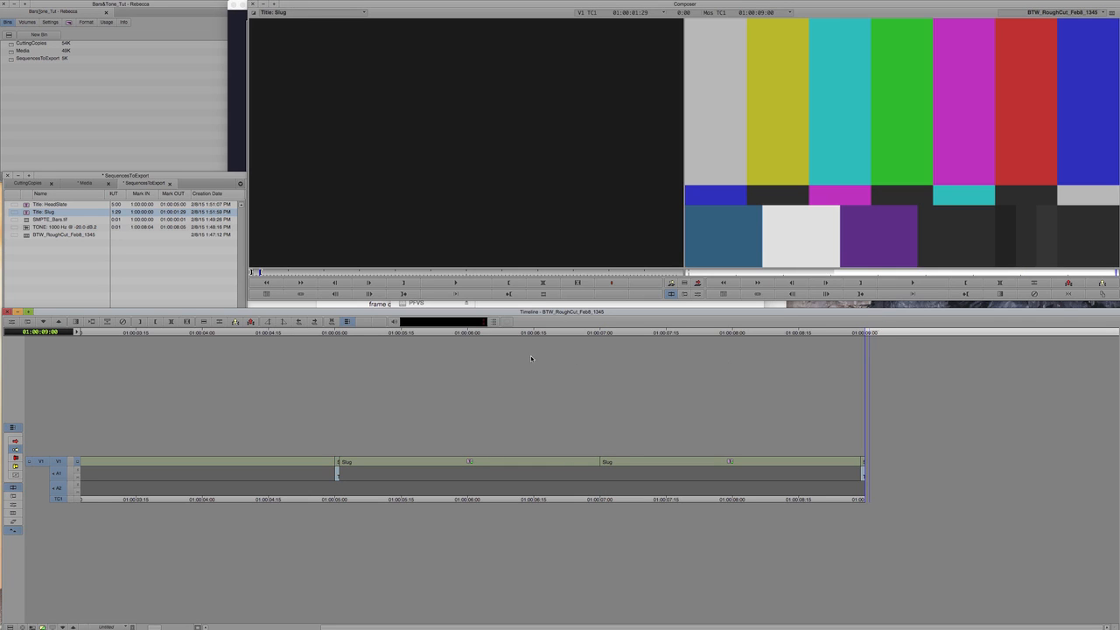
Step: Copy the opening HeadSlate segment and paste it onto the end of the sequence after the second bars and tone frame
{"action": "left_click", "coordinate": [200, 463]}
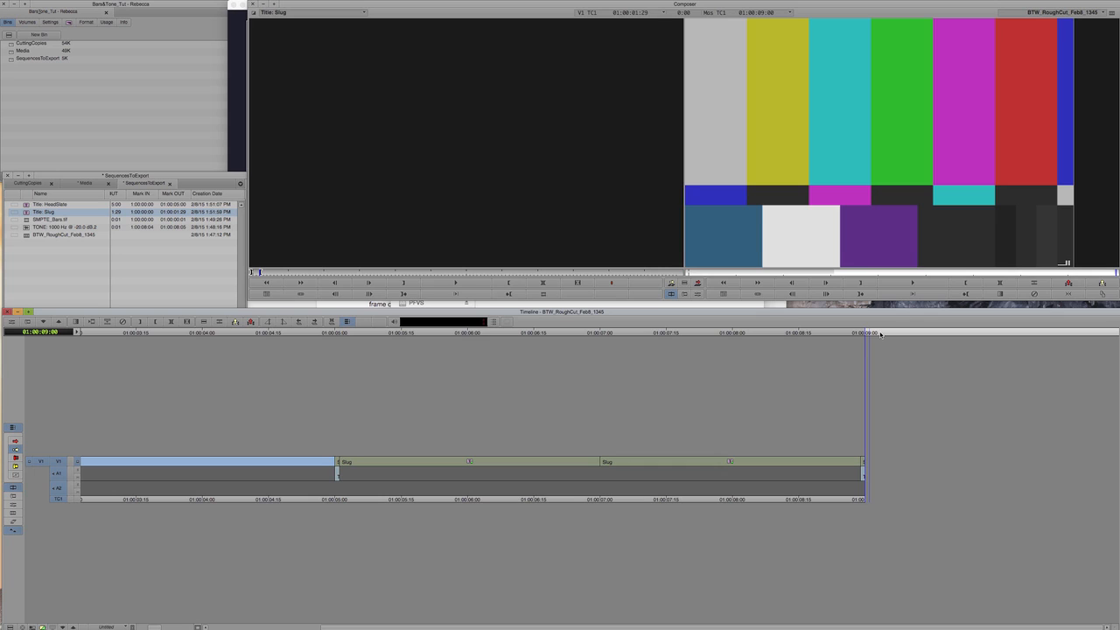
{"action": "key", "text": "super+v"}
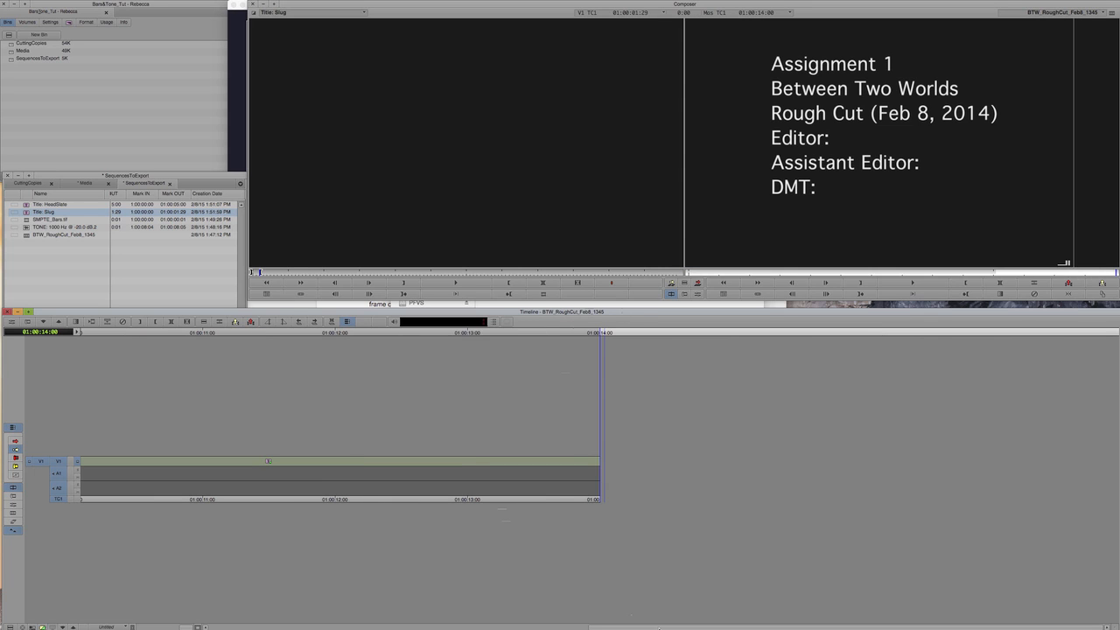
{"action": "left_click_drag", "start_coordinate": [658, 627], "coordinate": [630, 627]}
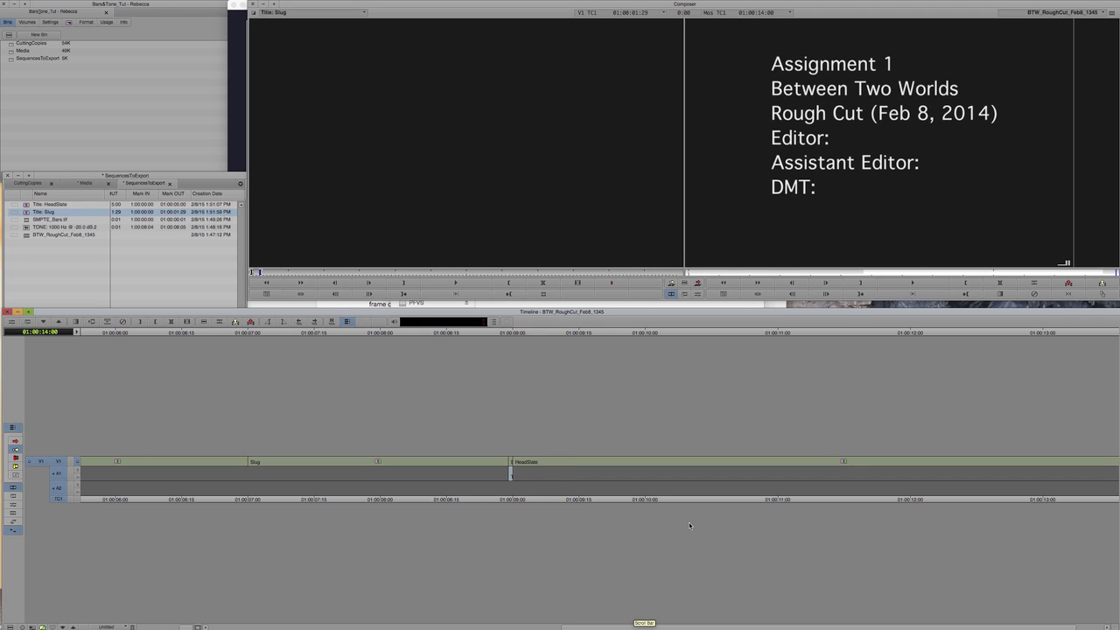
{"action": "key", "text": "super+bracketleft"}
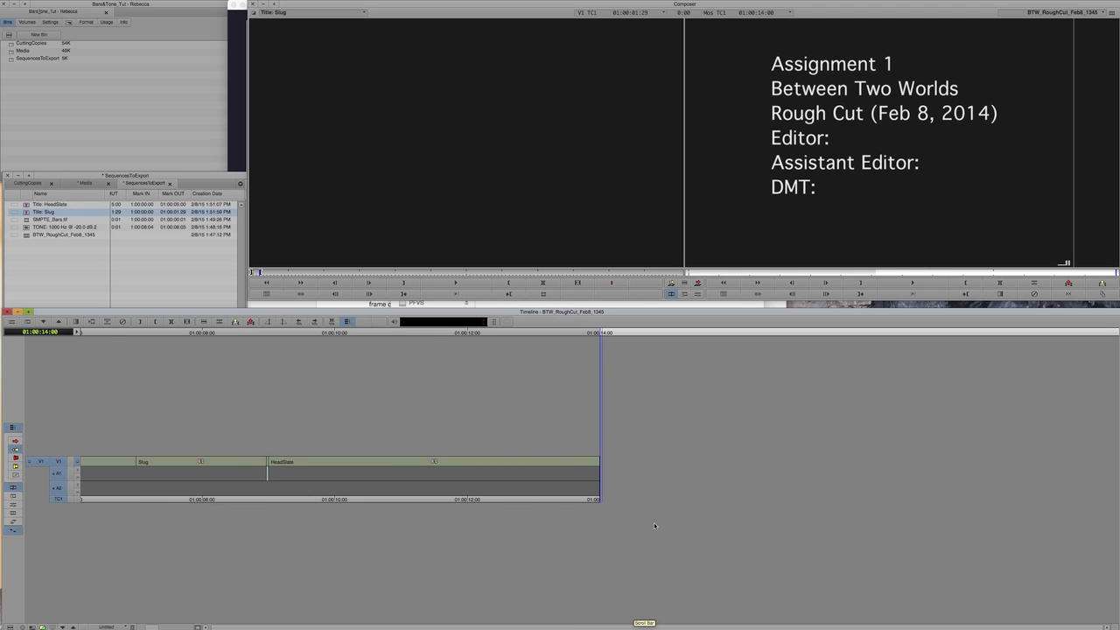
{"action": "key", "text": "super+slash"}
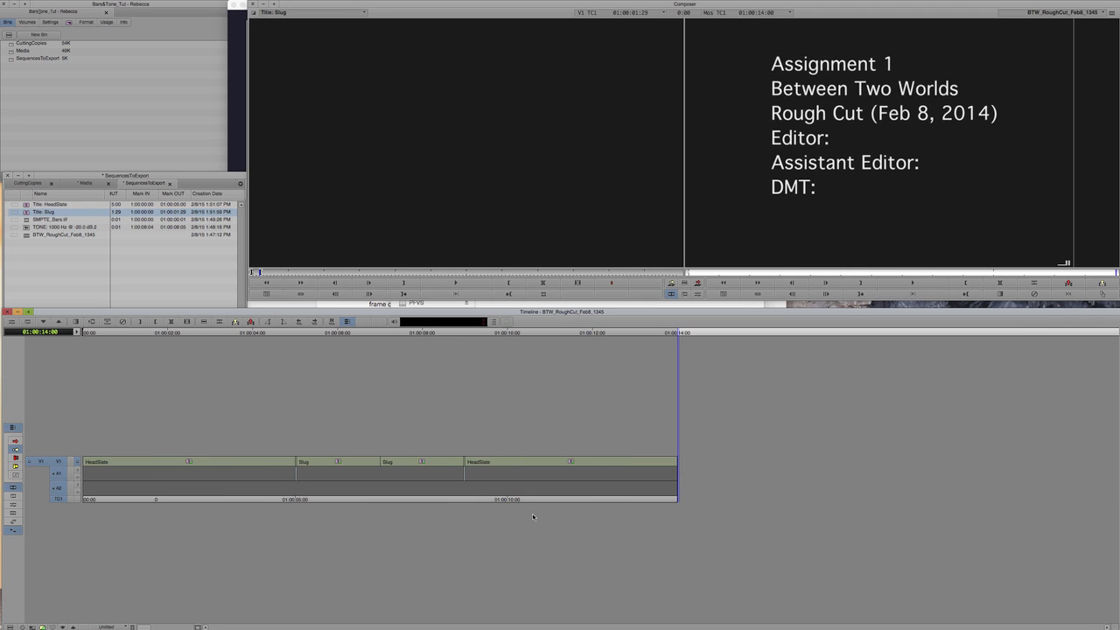
{"action": "key", "text": "super+bracketleft"}
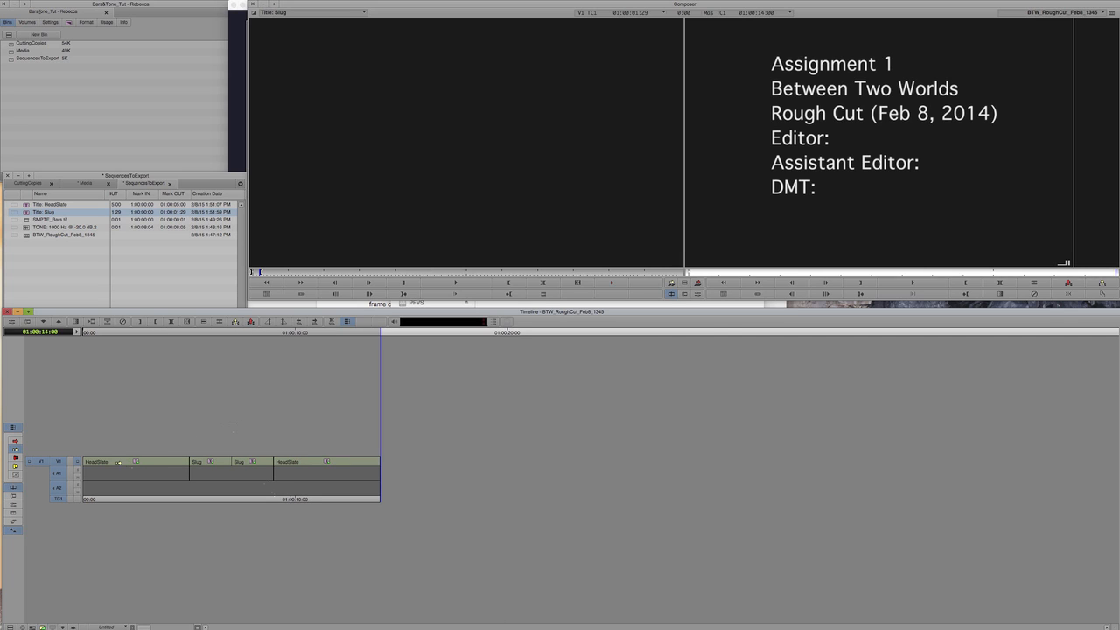
{"action": "key", "text": "super+bracketleft"}
{"action": "key", "text": "super+bracketright"}
{"action": "key", "text": "super+bracketright"}
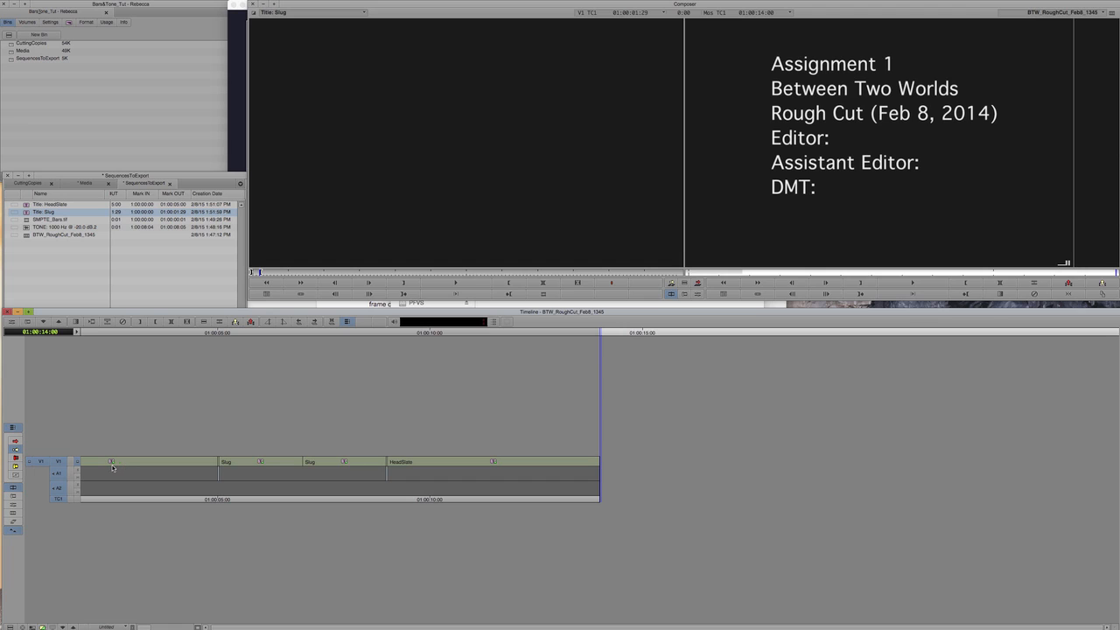
Step: Scrub through the assembled head and tail elements and park the playhead at 01:00:07:00, on the cut between the two slugs
{"action": "left_click", "coordinate": [164, 333]}
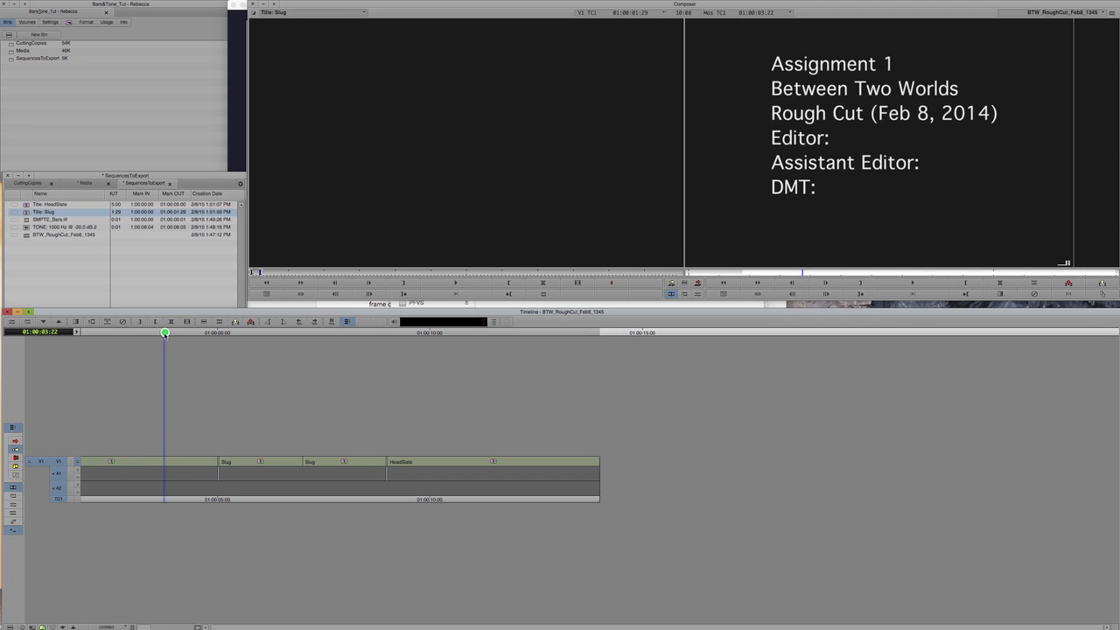
{"action": "left_click_drag", "start_coordinate": [164, 332], "coordinate": [505, 350]}
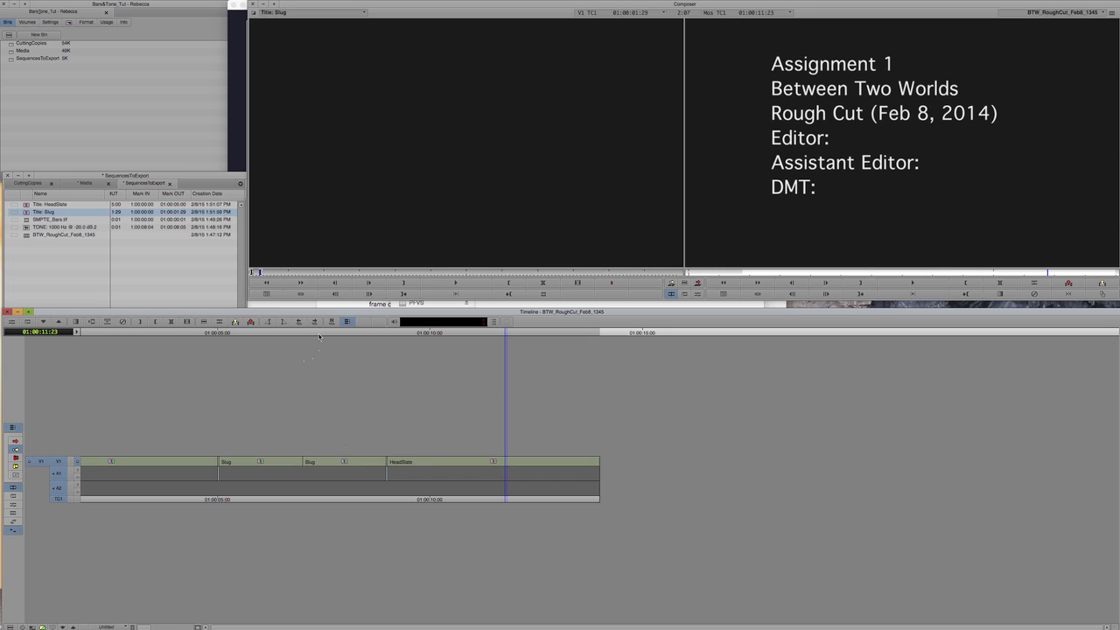
{"action": "left_click_drag", "start_coordinate": [319, 336], "coordinate": [300, 340]}
{"action": "key", "text": "ctrl+bracketright"}
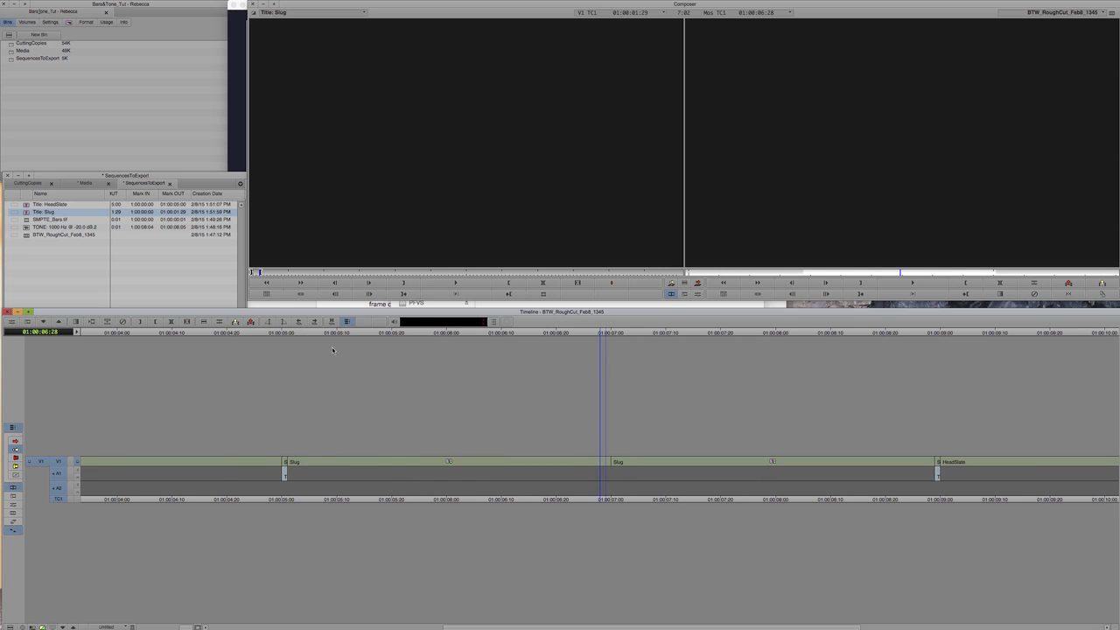
{"action": "left_click_drag", "start_coordinate": [626, 330], "coordinate": [614, 336]}
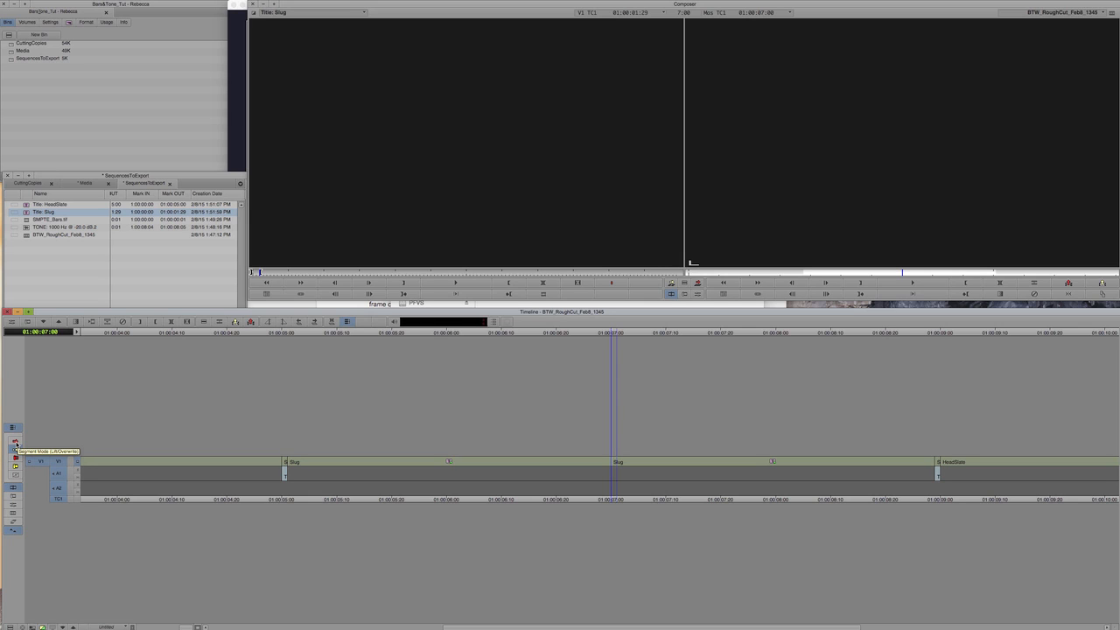
{"action": "scroll", "coordinate": [123, 141], "scroll_direction": "right", "scroll_amount": 5}
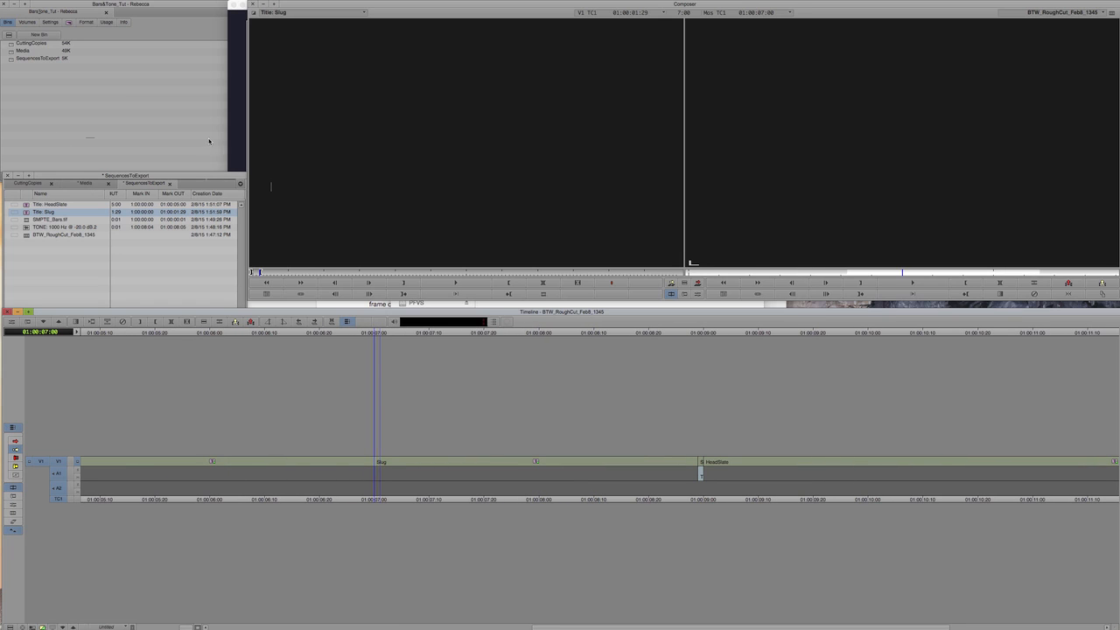
Step: Load BTW_RoughCut from the CuttingCopies bin and copy all its video and audio segments
{"action": "left_click", "coordinate": [13, 58]}
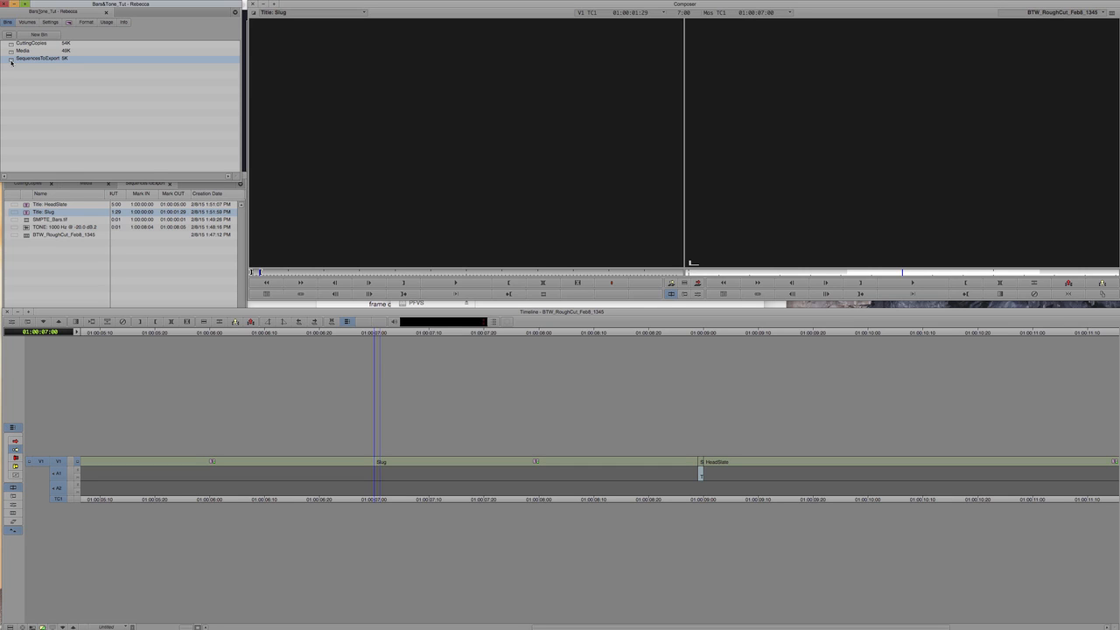
{"action": "double_click", "coordinate": [12, 43]}
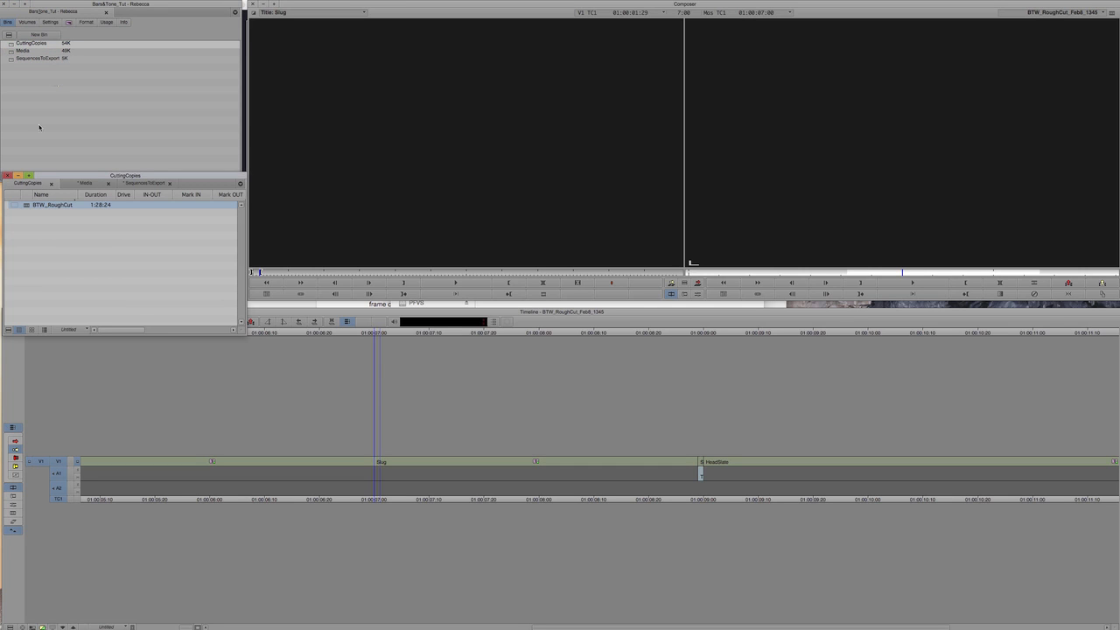
{"action": "left_click", "coordinate": [29, 203]}
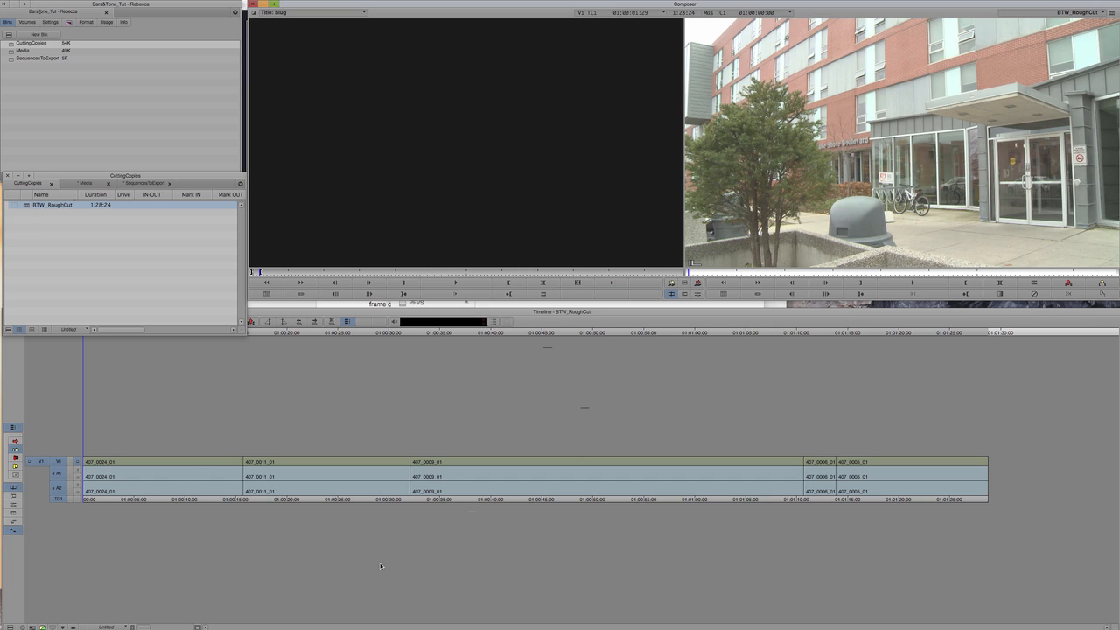
{"action": "left_click", "coordinate": [199, 399]}
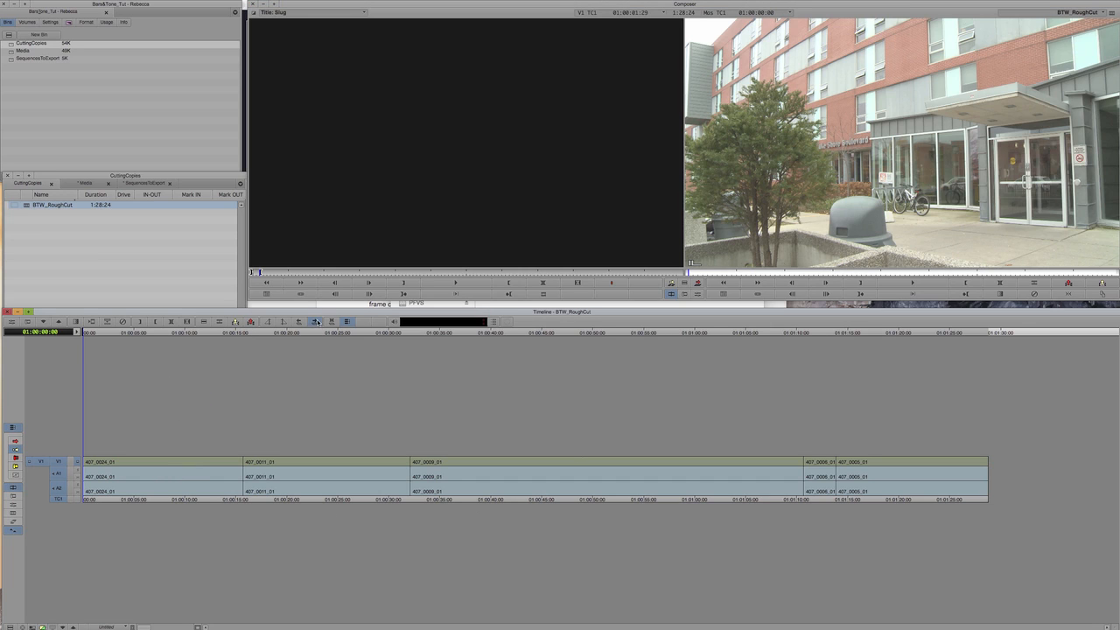
{"action": "left_click", "coordinate": [316, 320]}
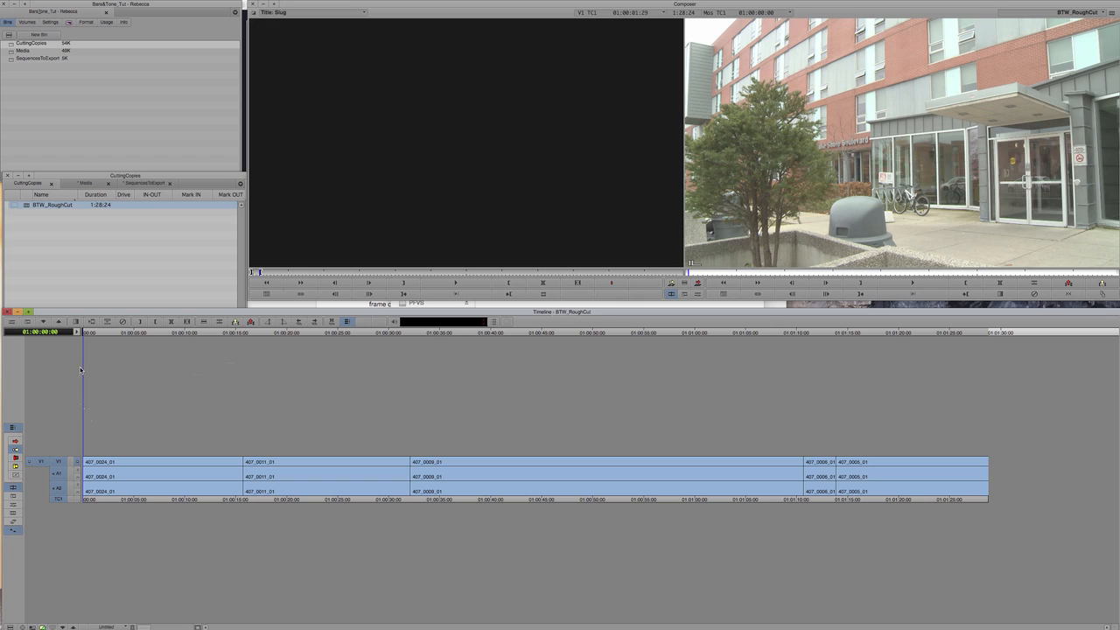
{"action": "left_click", "coordinate": [86, 333]}
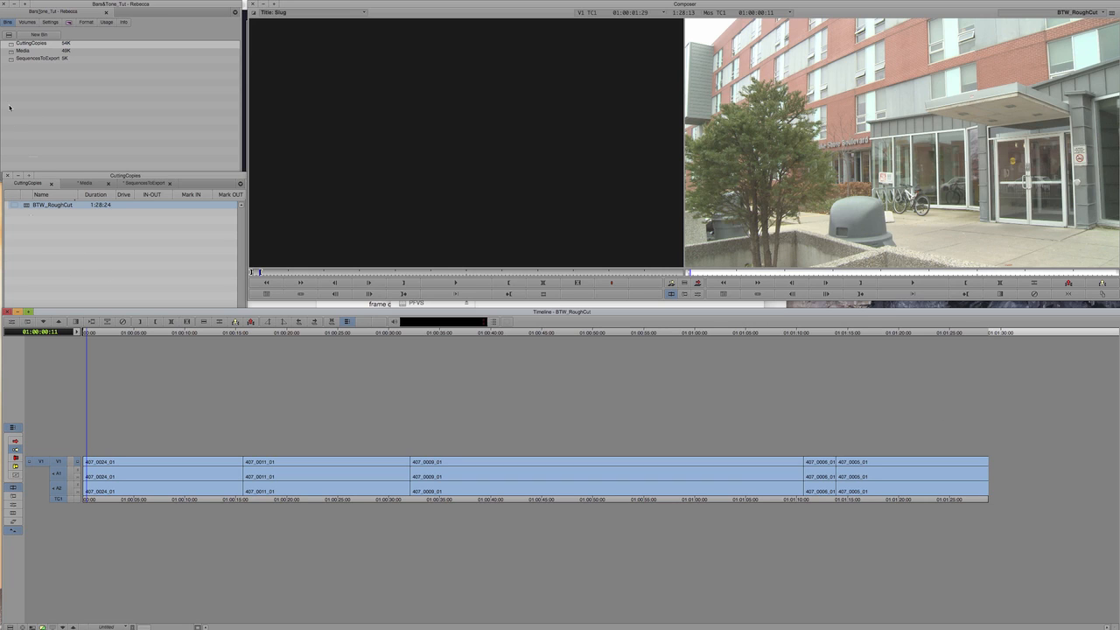
Step: Reload BTW_RoughCut_Feb8_1345 from the SequencesToExport bin and paste the copied rough cut between the two slugs at 01:00:07:00
{"action": "double_click", "coordinate": [15, 59]}
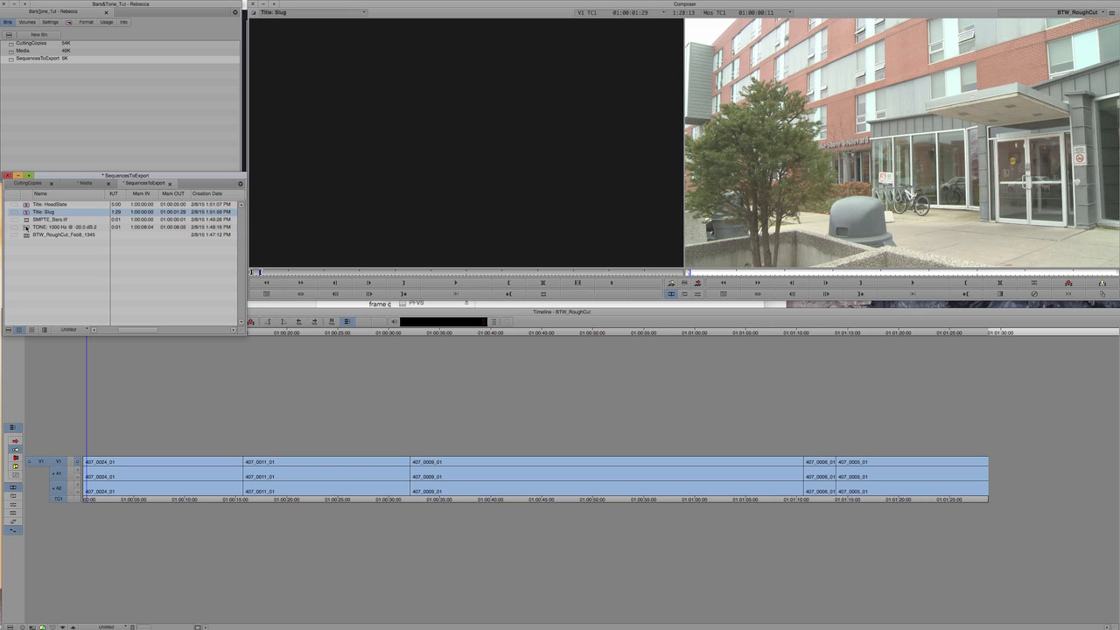
{"action": "double_click", "coordinate": [26, 235]}
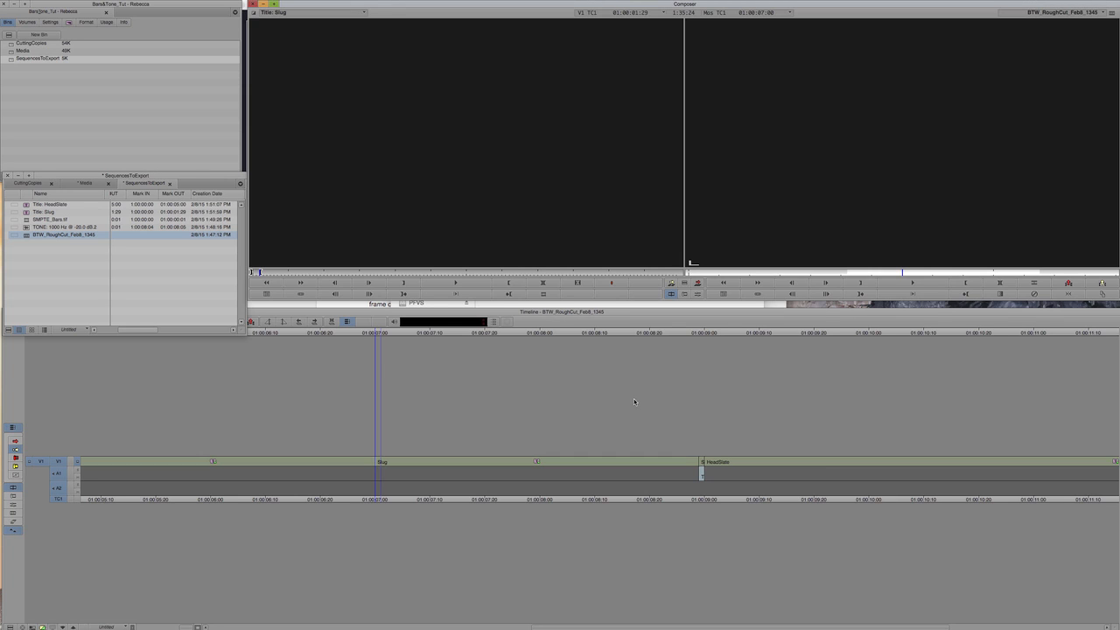
{"action": "key", "text": "super+z"}
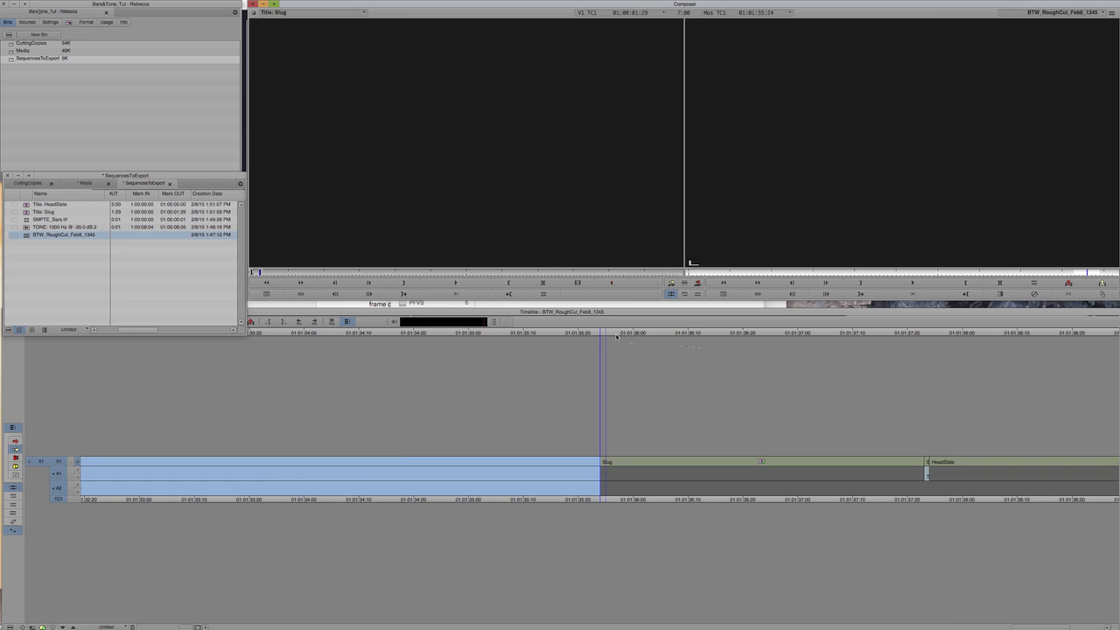
Step: Examine the whole export sequence, scrubbing through the pasted rough cut and checking its position between the head and tail elements
{"action": "mouse_move", "coordinate": [615, 336]}
{"action": "left_mouse_down"}
{"action": "mouse_move", "coordinate": [464, 339]}
{"action": "mouse_move", "coordinate": [502, 329]}
{"action": "mouse_move", "coordinate": [597, 342]}
{"action": "mouse_move", "coordinate": [567, 350]}
{"action": "mouse_move", "coordinate": [620, 349]}
{"action": "left_mouse_up"}
{"action": "scroll", "coordinate": [504, 397], "scroll_direction": "right", "scroll_amount": 2}
{"action": "scroll", "coordinate": [504, 396], "scroll_direction": "left", "scroll_amount": 10}
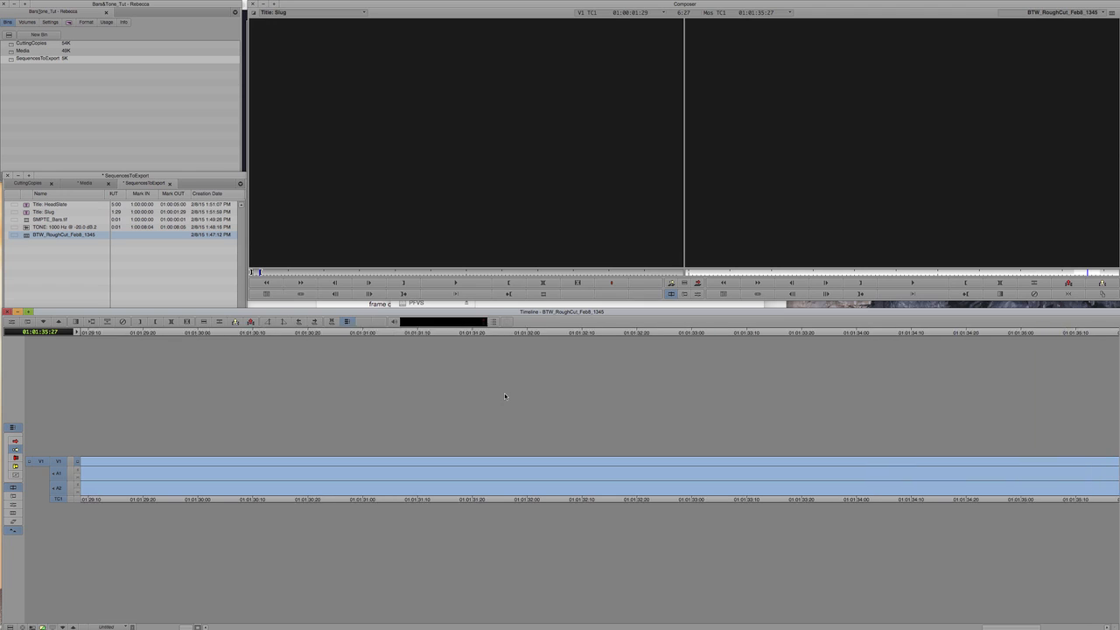
{"action": "key", "text": "Up"}
{"action": "key", "text": "Up"}
{"action": "key", "text": "Up"}
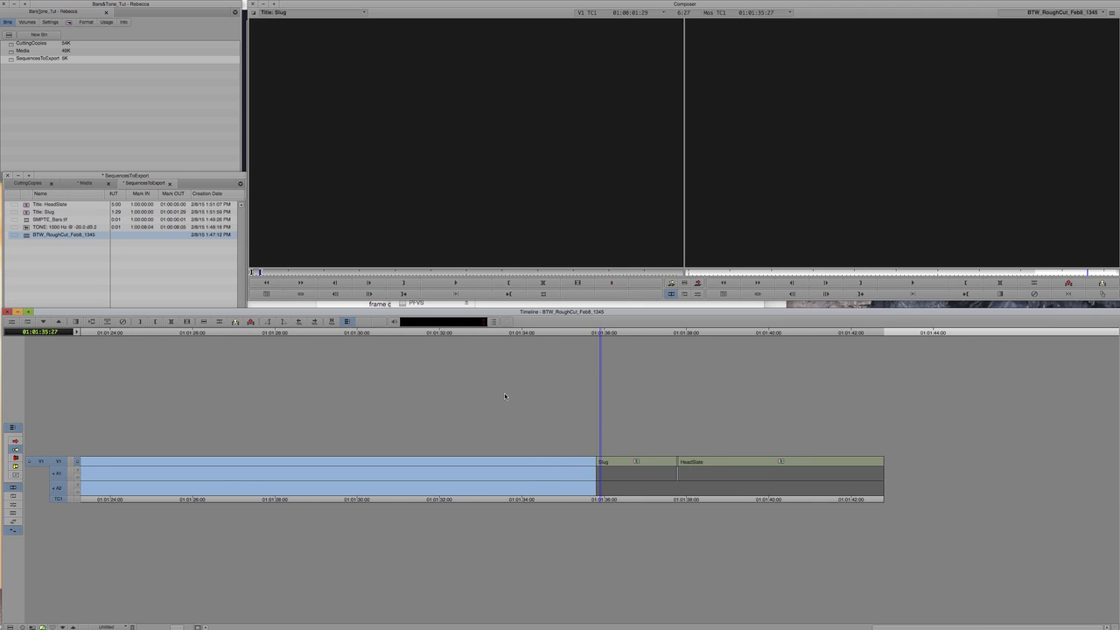
{"action": "key", "text": "Up"}
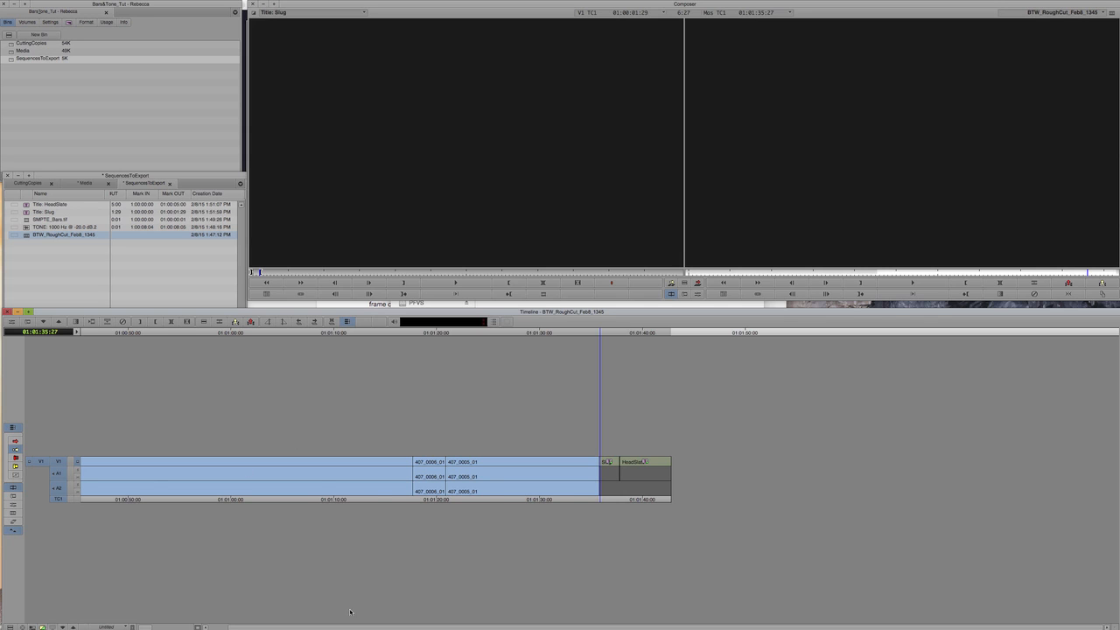
{"action": "left_click_drag", "start_coordinate": [352, 627], "coordinate": [280, 626]}
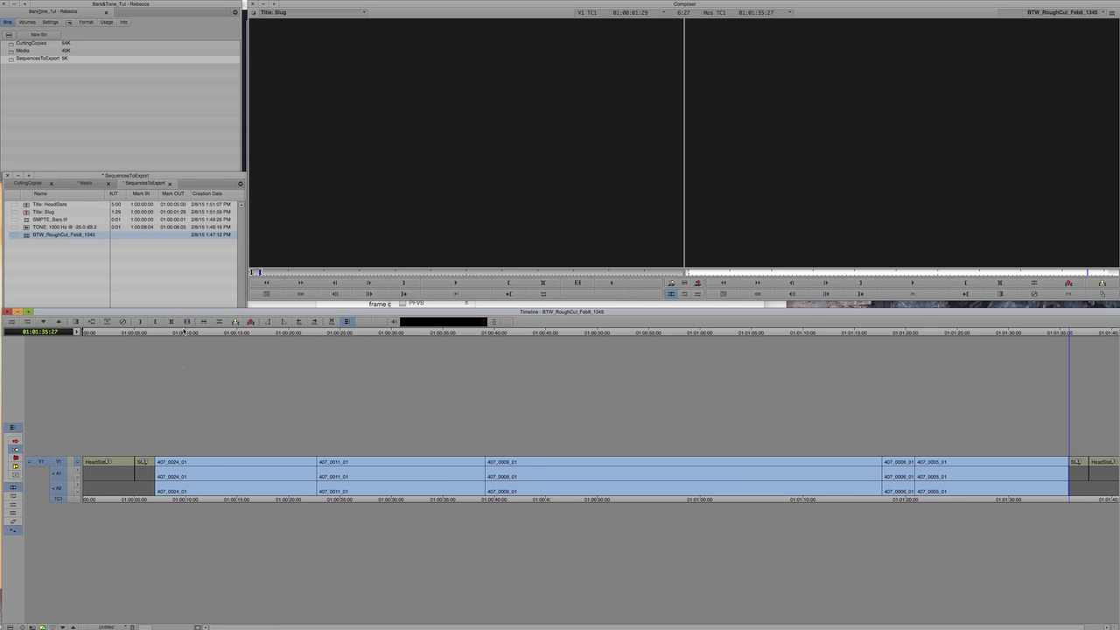
{"action": "left_click_drag", "start_coordinate": [182, 333], "coordinate": [873, 358]}
{"action": "left_click_drag", "start_coordinate": [810, 377], "coordinate": [328, 353]}
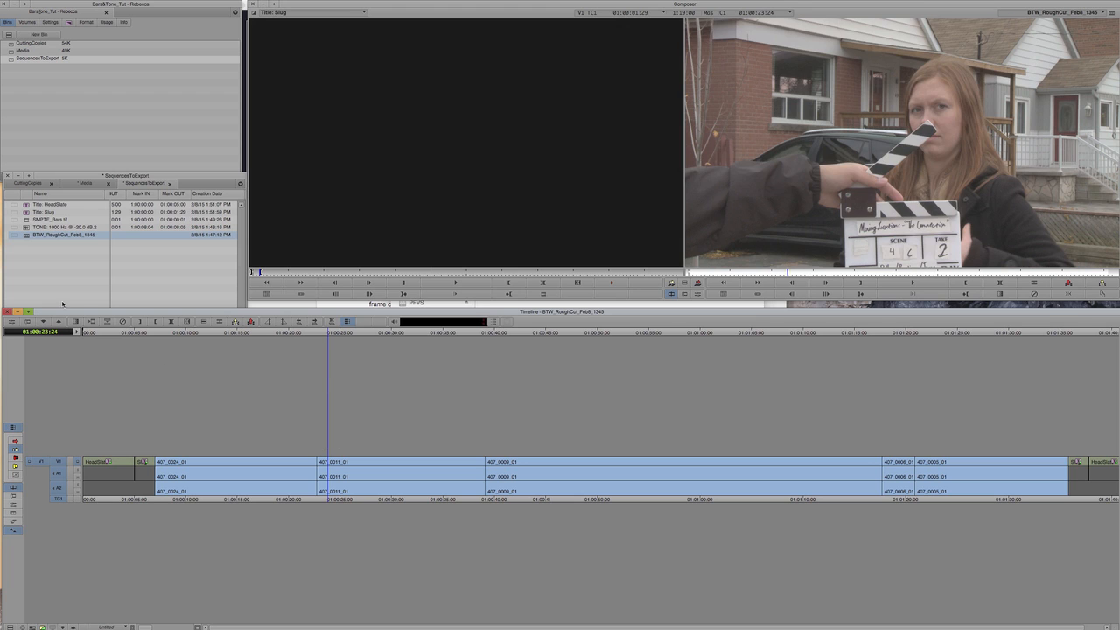
{"action": "left_click_drag", "start_coordinate": [158, 335], "coordinate": [183, 346]}
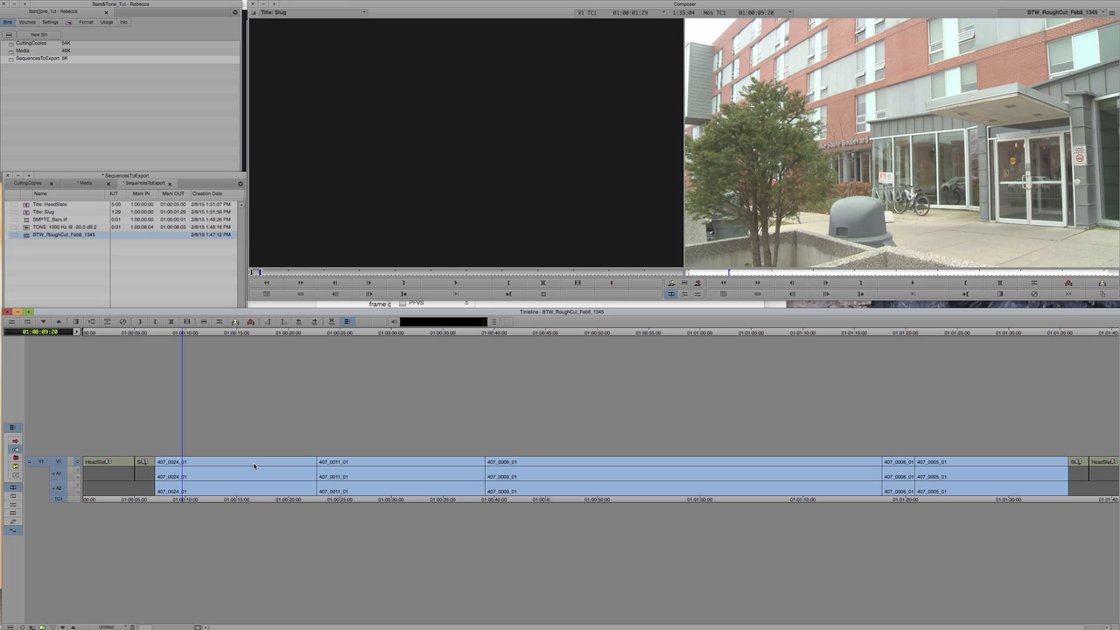
Step: Park the playhead on the first frame of the rough cut at 01:00:07:00 to check its start timecode
{"action": "left_click", "coordinate": [169, 335]}
{"action": "left_click_drag", "start_coordinate": [166, 335], "coordinate": [156, 336]}
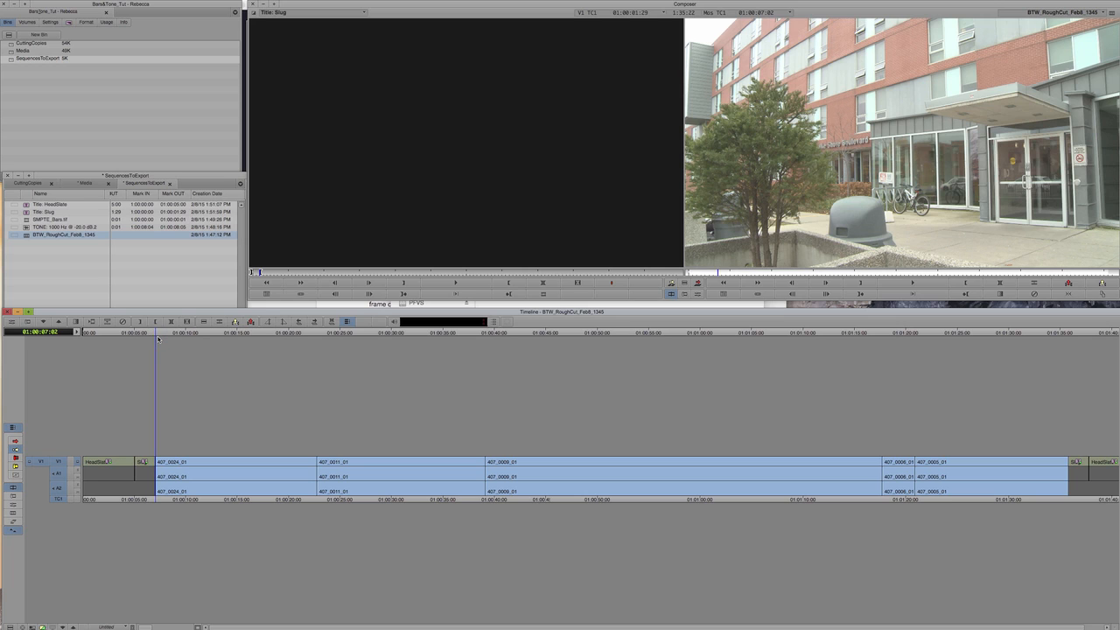
{"action": "key", "text": "super+]"}
{"action": "key", "text": "super+]"}
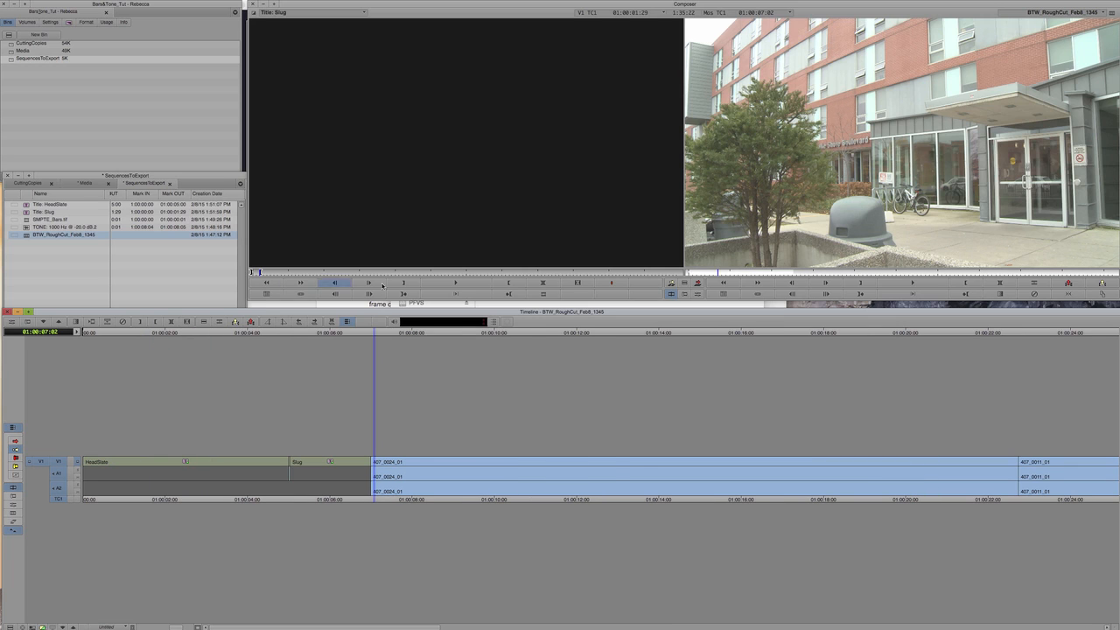
{"action": "key", "text": "Left"}
{"action": "key", "text": "Left"}
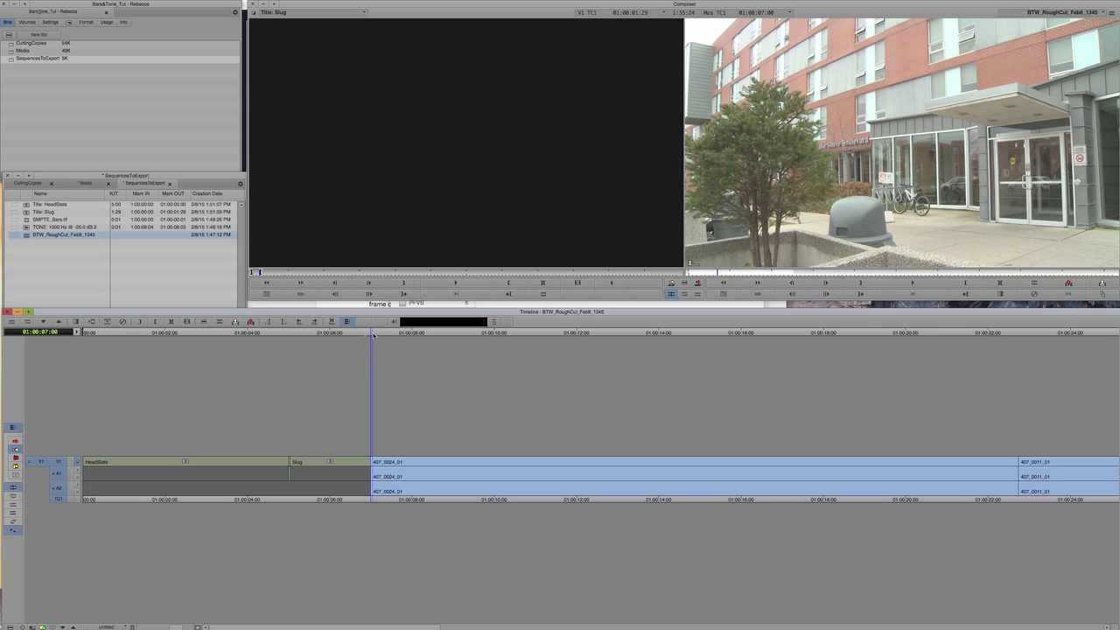
Step: Scrub from the head slate through the bars frame and slug to the last frame before the rough cut
{"action": "left_click_drag", "start_coordinate": [368, 337], "coordinate": [145, 359]}
{"action": "left_click", "coordinate": [86, 332]}
{"action": "left_click_drag", "start_coordinate": [86, 332], "coordinate": [285, 370]}
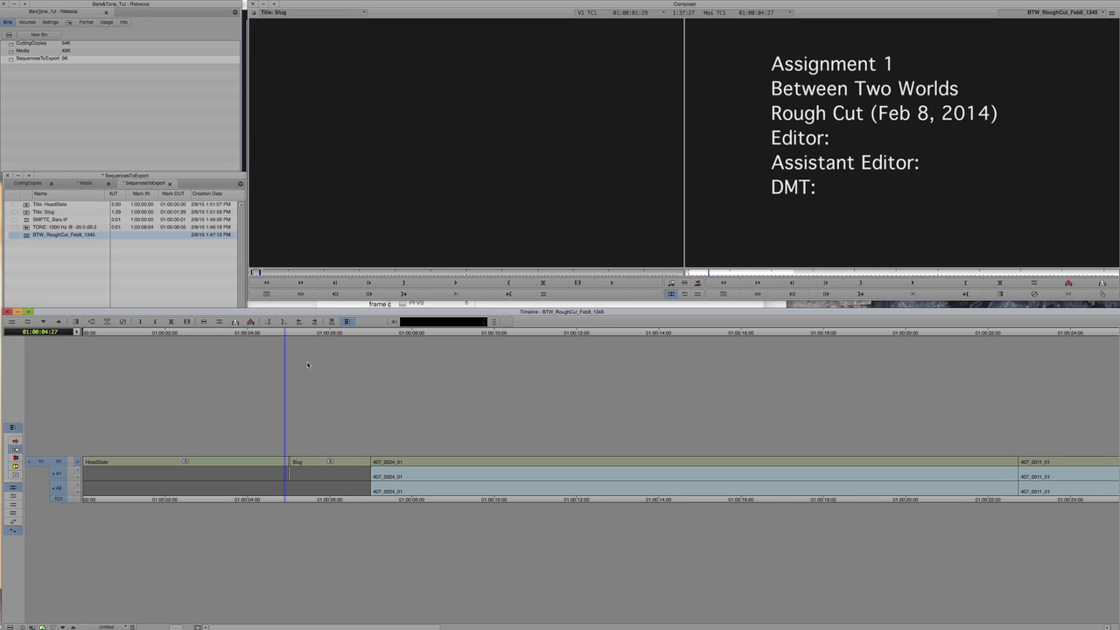
{"action": "left_click_drag", "start_coordinate": [288, 332], "coordinate": [370, 346]}
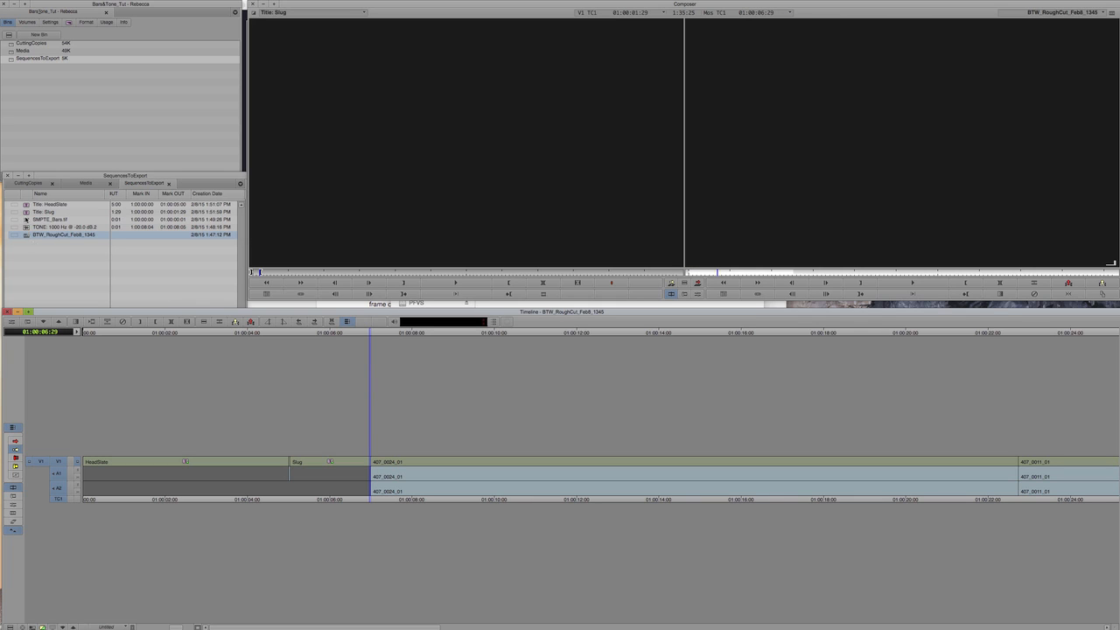
Step: Widen the SequencesToExport bin and change the start timecode of BTW_RoughCut_Feb8_1345 to 00:59:53:00
{"action": "double_click", "coordinate": [26, 235]}
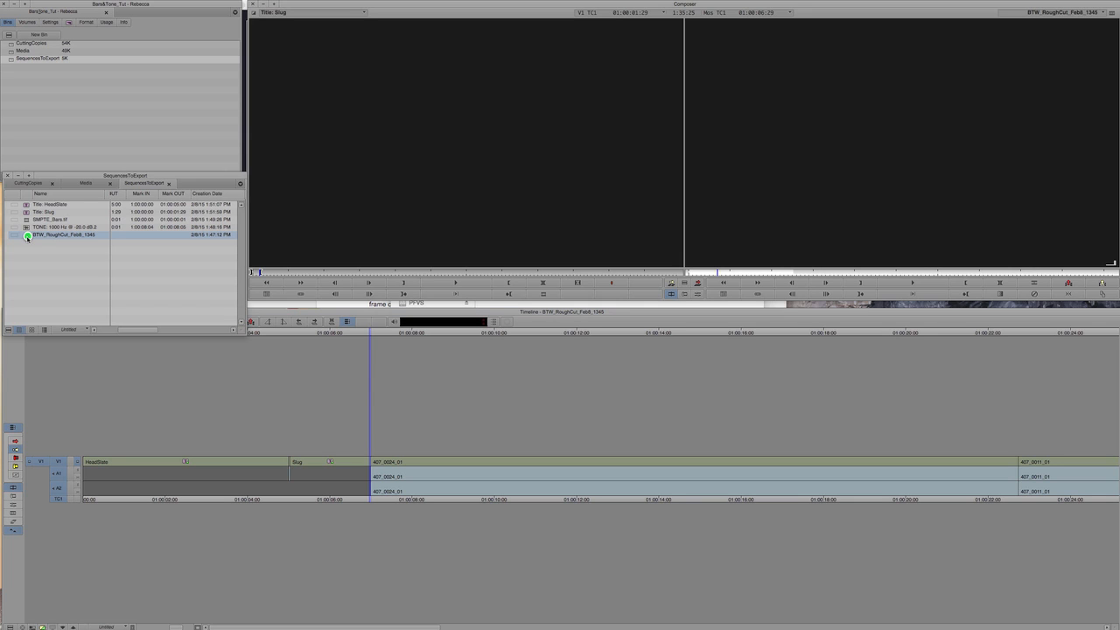
{"action": "left_click_drag", "start_coordinate": [242, 335], "coordinate": [685, 263]}
{"action": "left_click_drag", "start_coordinate": [733, 296], "coordinate": [740, 325]}
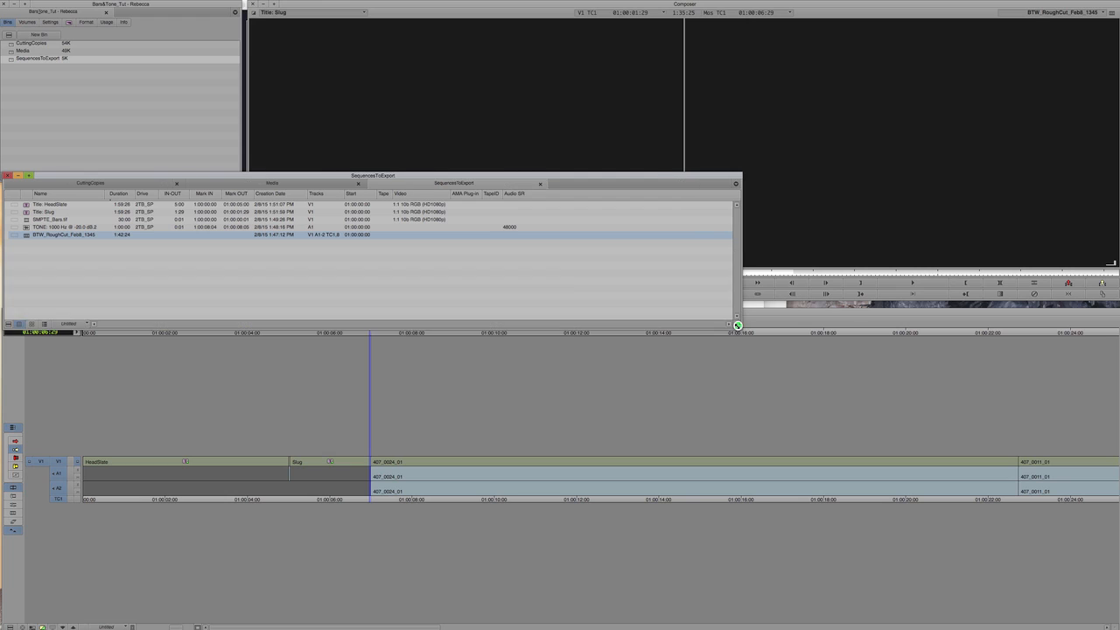
{"action": "left_click", "coordinate": [360, 235]}
{"action": "key", "text": "Left"}
{"action": "key", "text": "Return"}
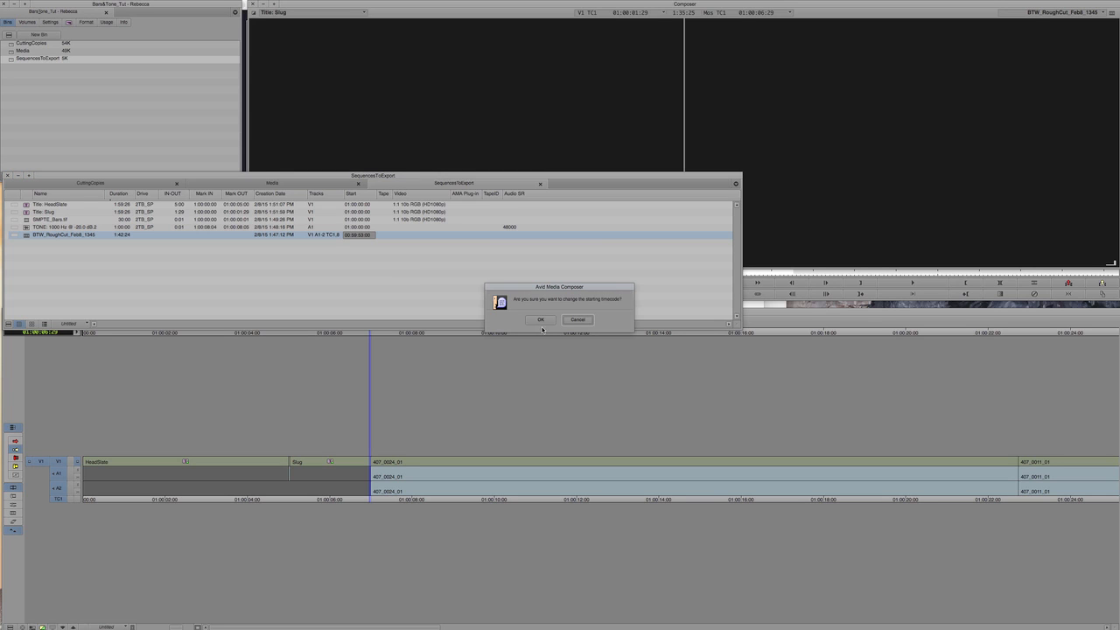
{"action": "left_click", "coordinate": [539, 319]}
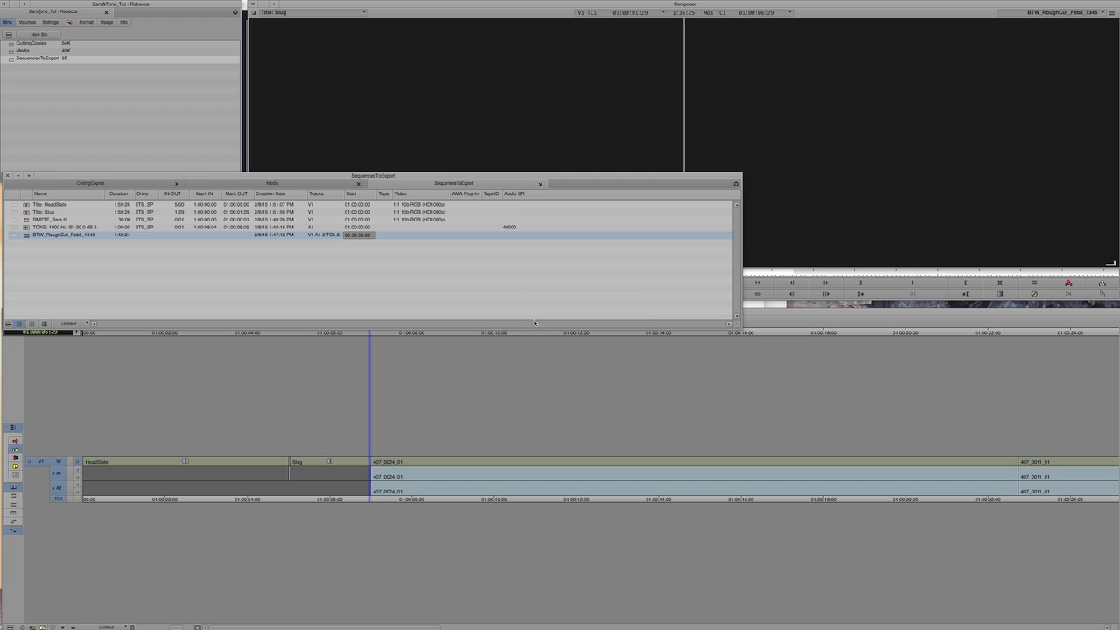
{"action": "left_click", "coordinate": [205, 416]}
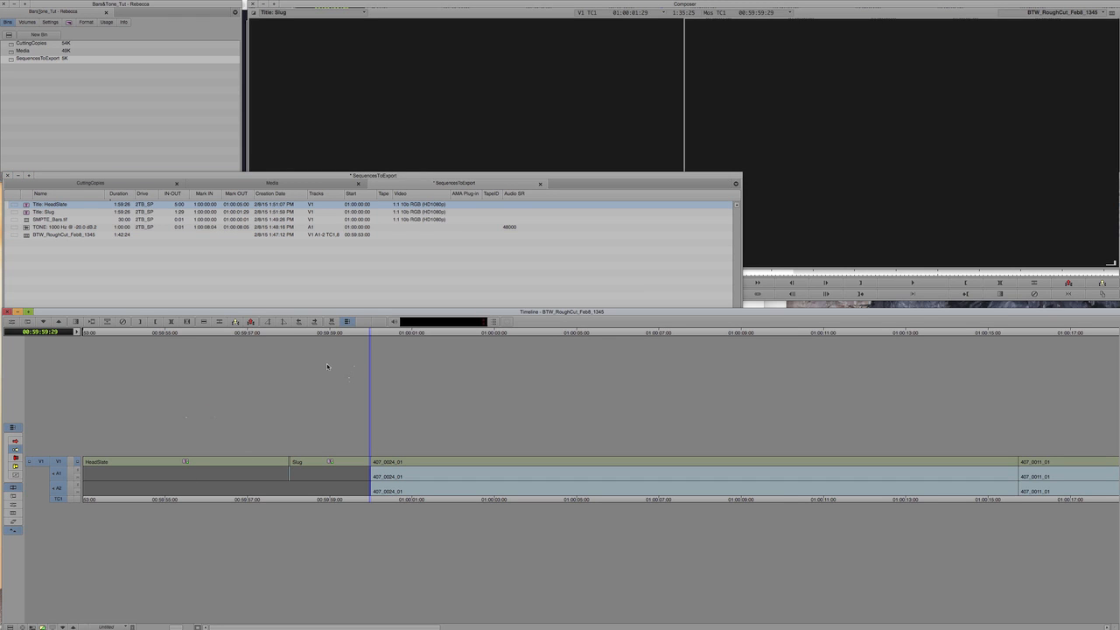
Step: Check the sequence's shifted timecode at the bars frame and at the first frame of the rough cut
{"action": "left_click_drag", "start_coordinate": [93, 330], "coordinate": [289, 362]}
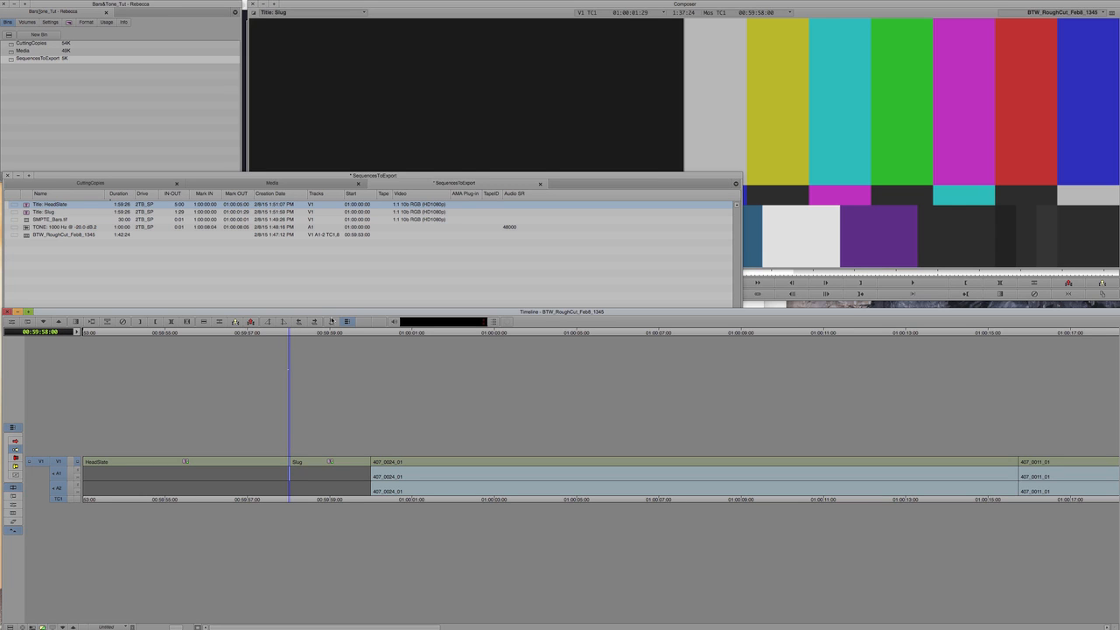
{"action": "mouse_move", "coordinate": [347, 336]}
{"action": "left_mouse_down"}
{"action": "mouse_move", "coordinate": [388, 333]}
{"action": "mouse_move", "coordinate": [373, 350]}
{"action": "left_mouse_up"}
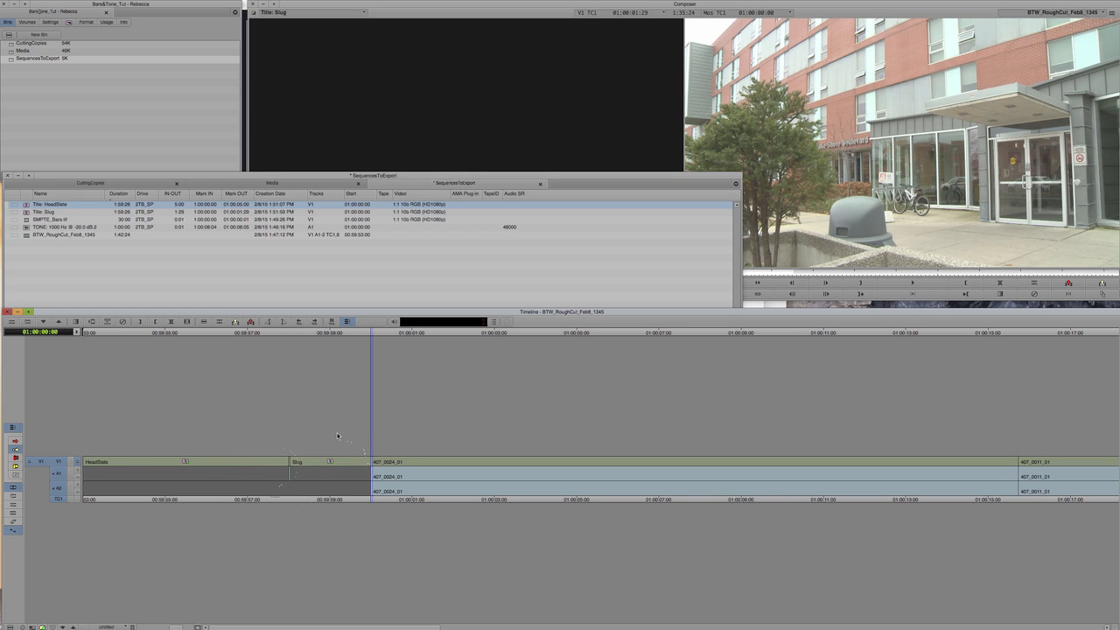
{"action": "left_click", "coordinate": [373, 334]}
{"action": "scroll", "coordinate": [313, 366], "scroll_direction": "right", "scroll_amount": 1}
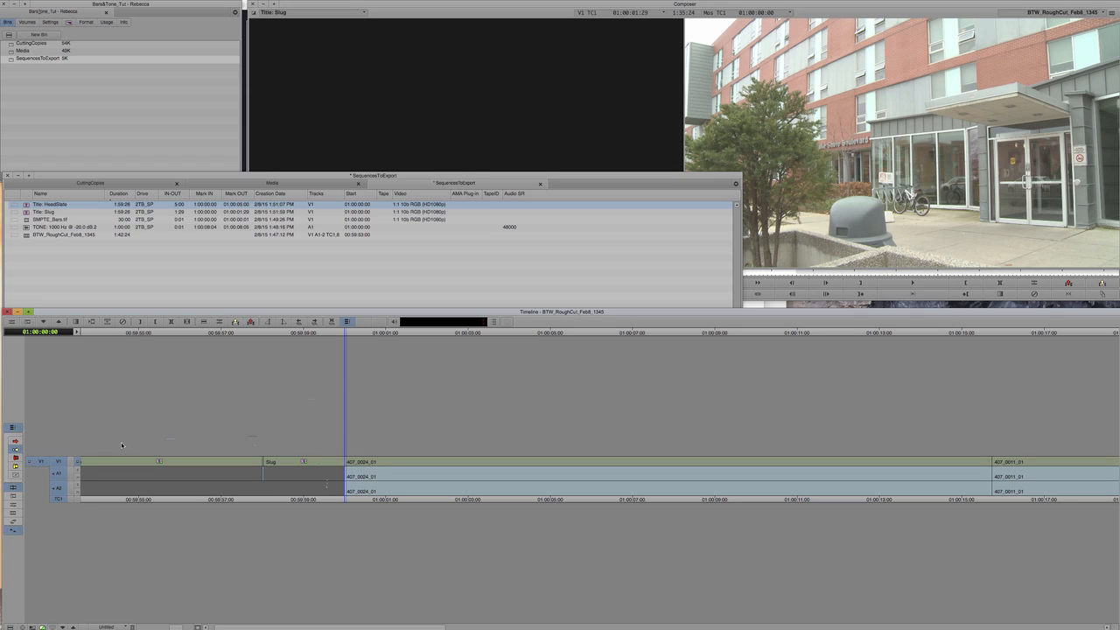
{"action": "scroll", "coordinate": [124, 447], "scroll_direction": "right", "scroll_amount": 5}
{"action": "scroll", "coordinate": [130, 444], "scroll_direction": "left", "scroll_amount": 6}
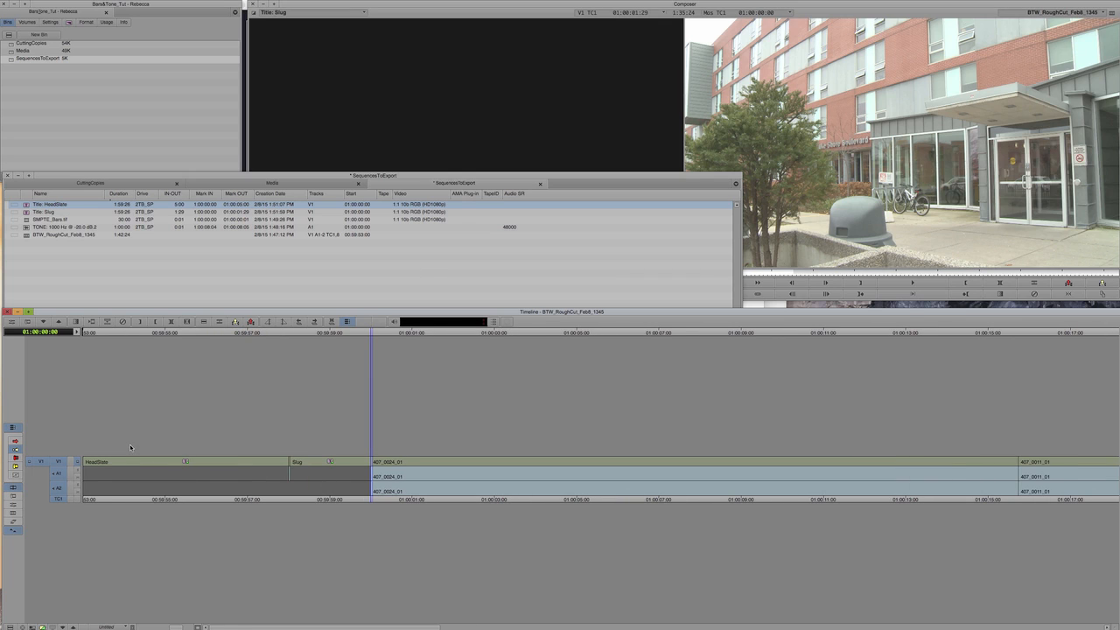
Step: Add a new video track above V1 and narrow the SequencesToExport bin window again
{"action": "right_click", "coordinate": [29, 467]}
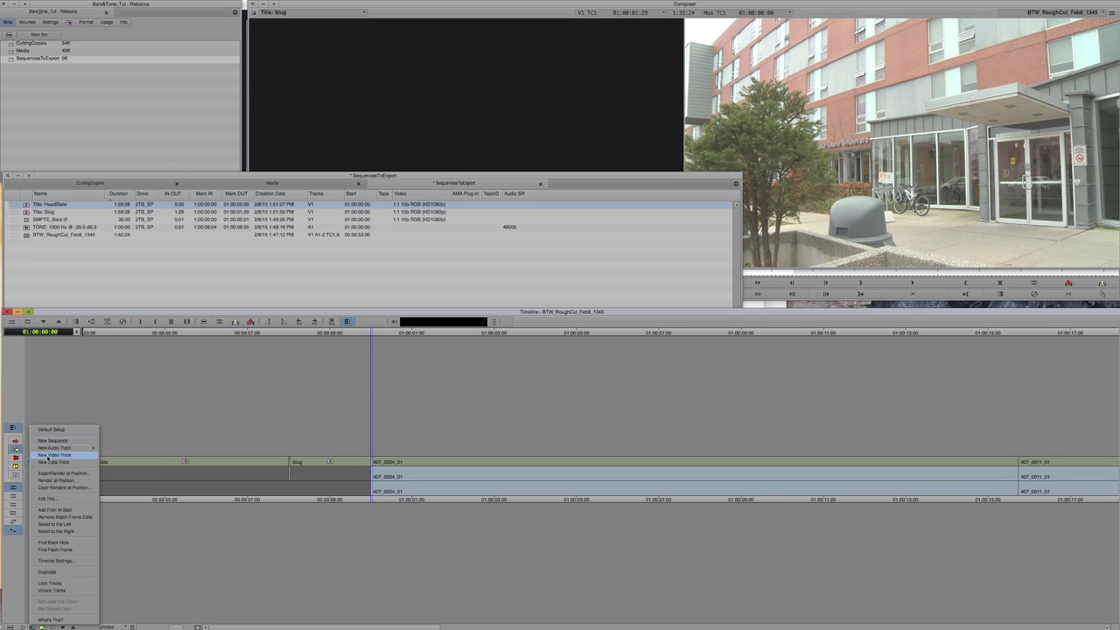
{"action": "left_click", "coordinate": [47, 455]}
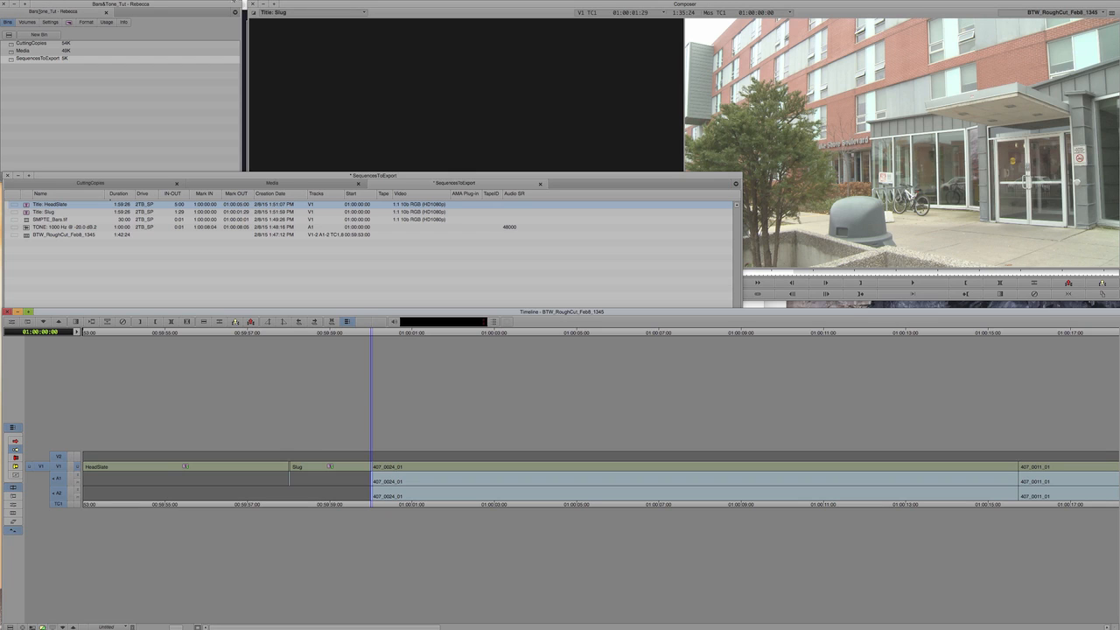
{"action": "left_click_drag", "start_coordinate": [735, 306], "coordinate": [243, 305]}
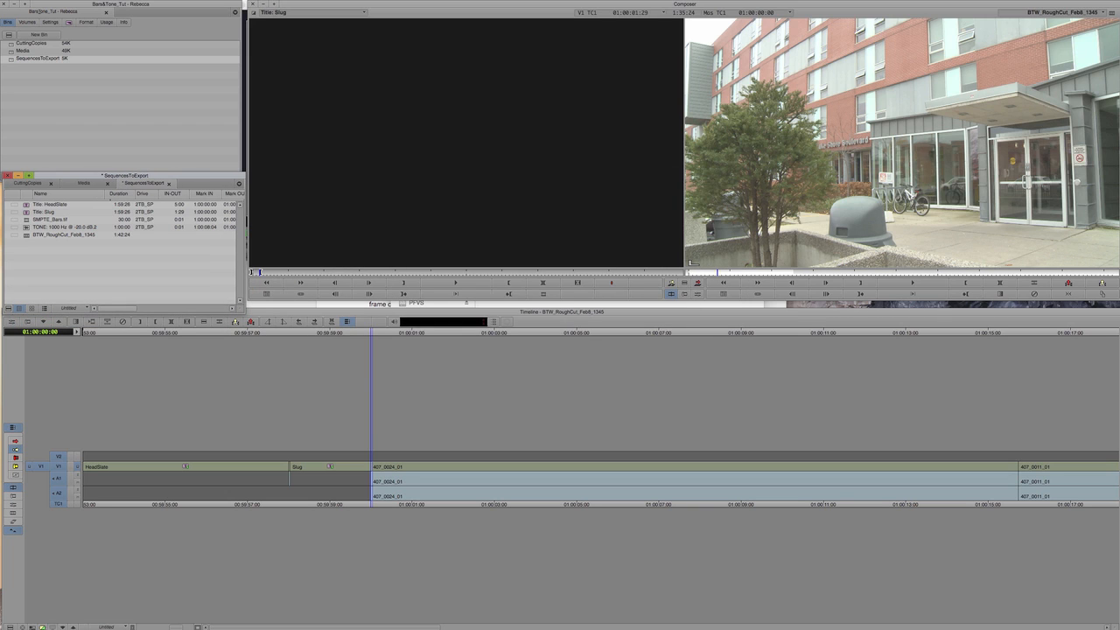
Step: Apply the Timecode Burn-In generator effect from the Effect Palette to the empty V2 track
{"action": "left_click", "coordinate": [232, 1]}
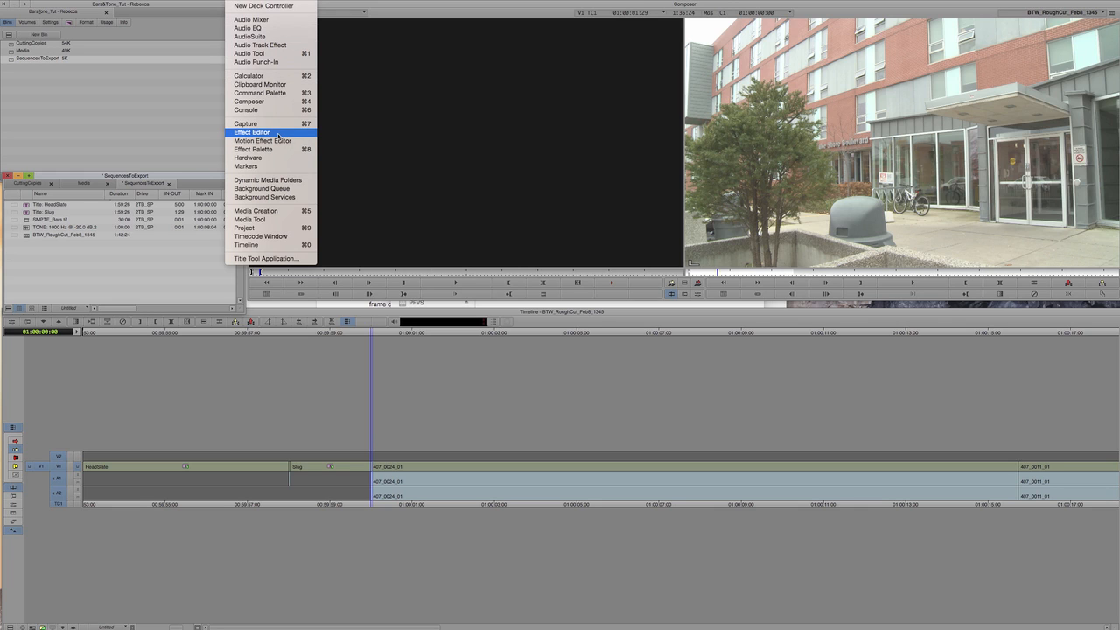
{"action": "left_click", "coordinate": [253, 149]}
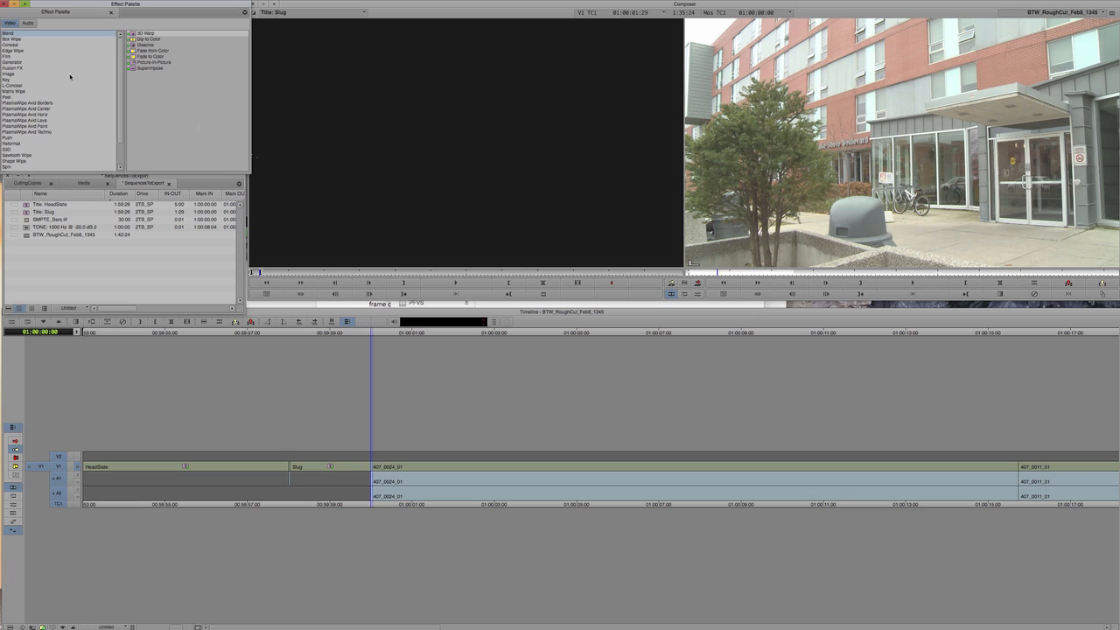
{"action": "left_click", "coordinate": [10, 62]}
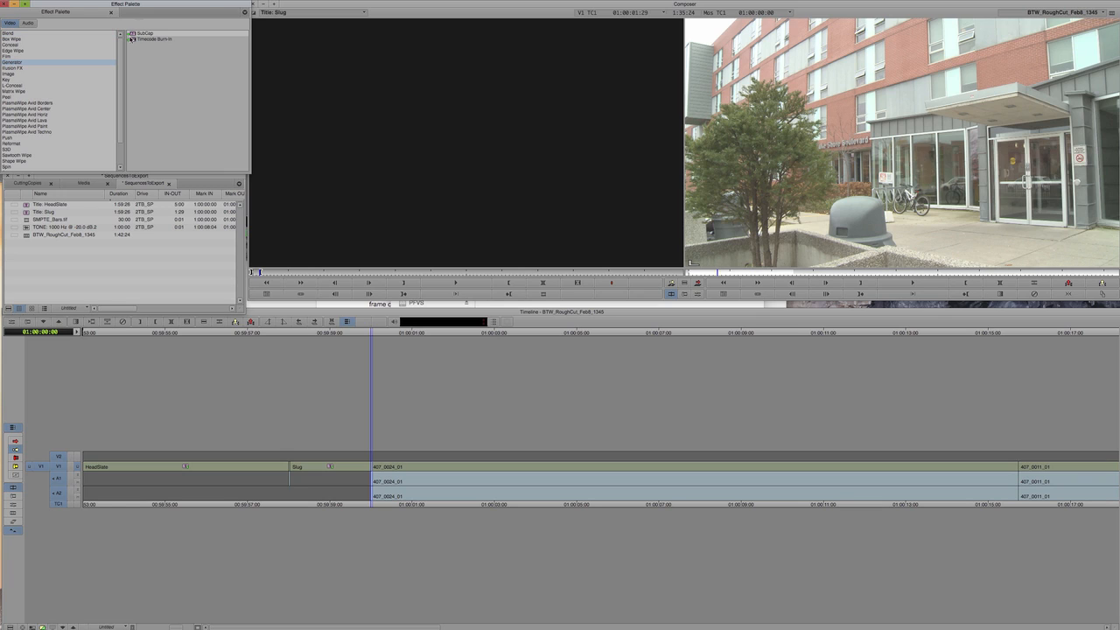
{"action": "left_click", "coordinate": [132, 39]}
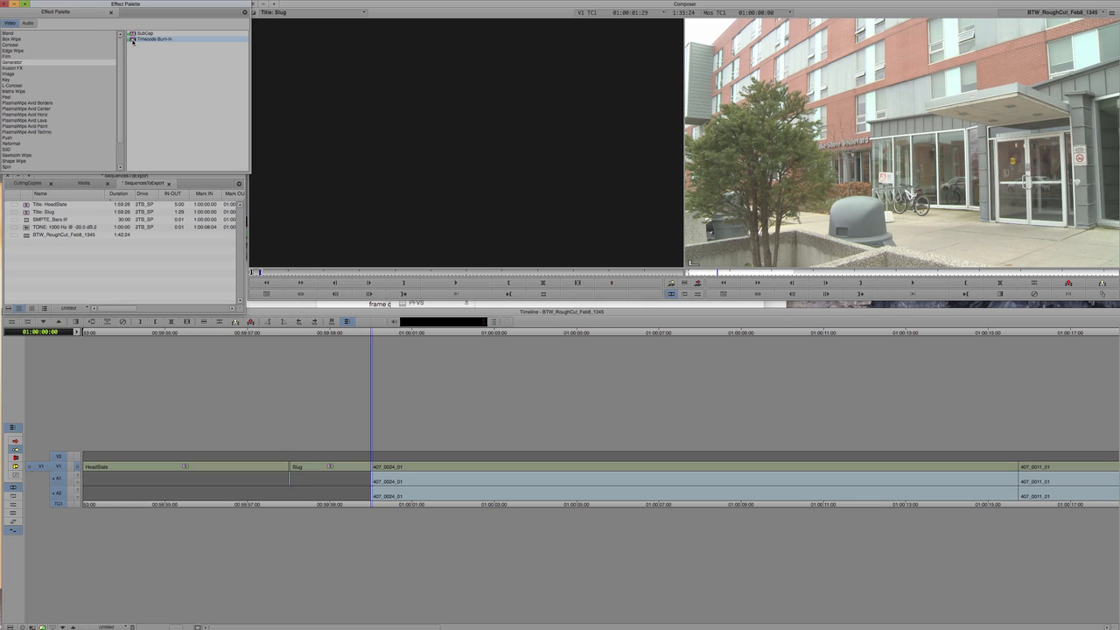
{"action": "mouse_move", "coordinate": [132, 40]}
{"action": "left_mouse_down"}
{"action": "mouse_move", "coordinate": [292, 369]}
{"action": "mouse_move", "coordinate": [314, 453]}
{"action": "left_mouse_up"}
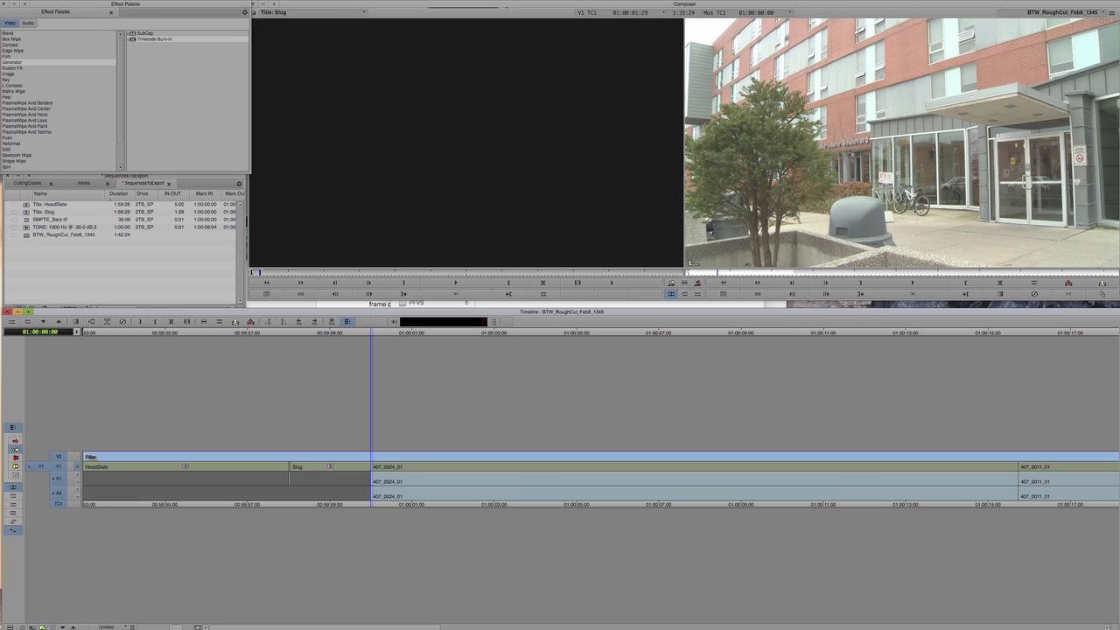
Step: Patch source V1 to V2 with V2 monitored, and scrub into the rough cut to check the timecode burn-in
{"action": "left_click", "coordinate": [382, 334]}
{"action": "left_click_drag", "start_coordinate": [390, 337], "coordinate": [344, 337]}
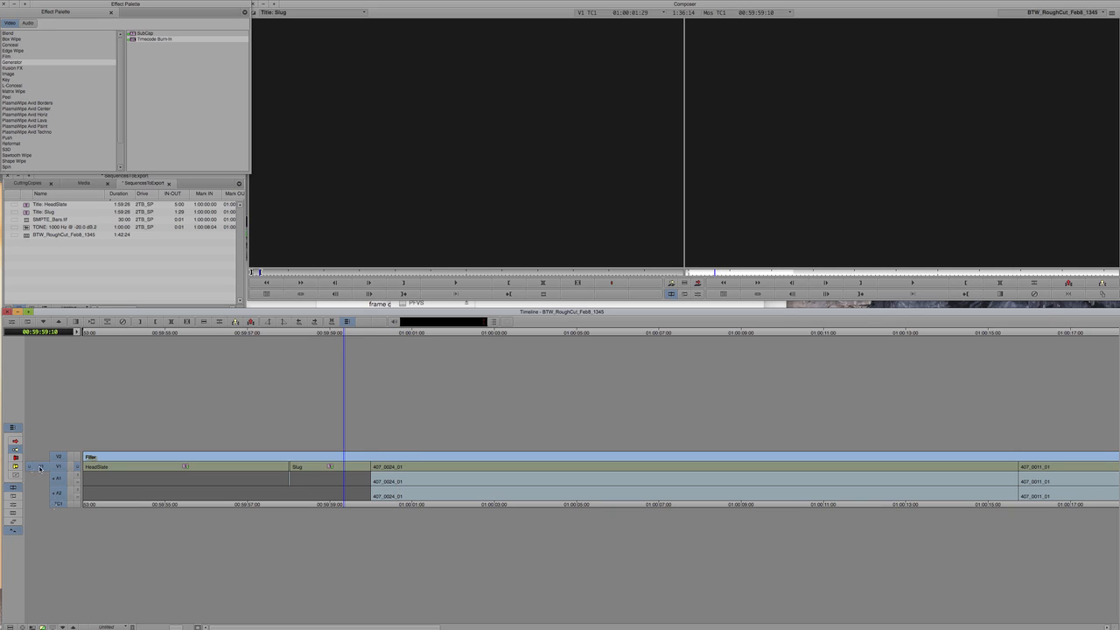
{"action": "mouse_move", "coordinate": [42, 466]}
{"action": "left_mouse_down"}
{"action": "mouse_move", "coordinate": [38, 455]}
{"action": "mouse_move", "coordinate": [51, 456]}
{"action": "left_mouse_up"}
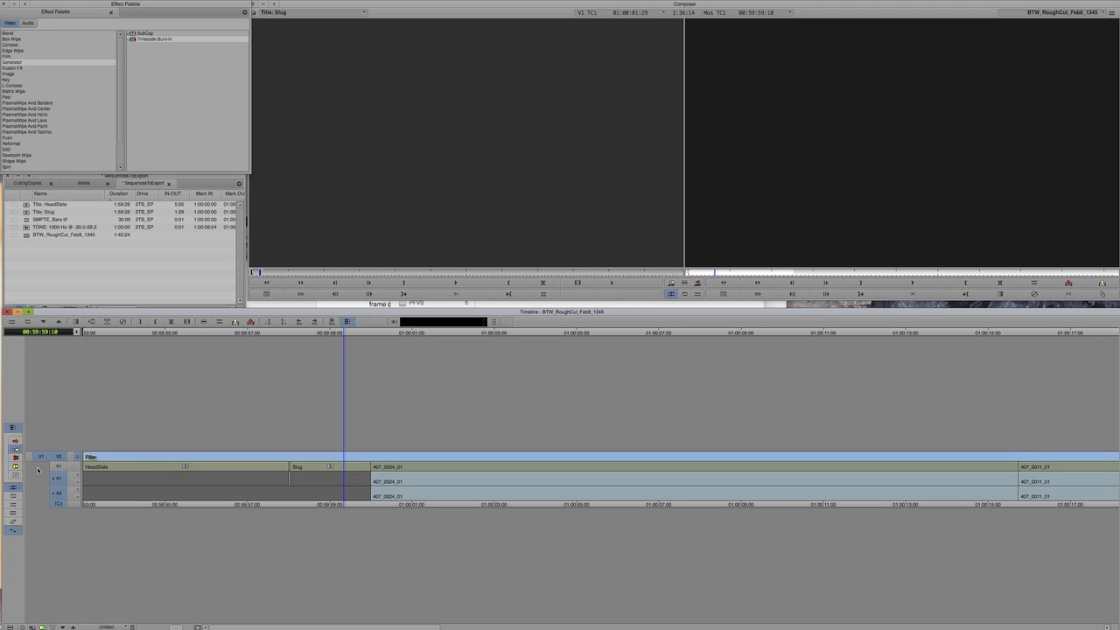
{"action": "left_click_drag", "start_coordinate": [343, 333], "coordinate": [383, 359]}
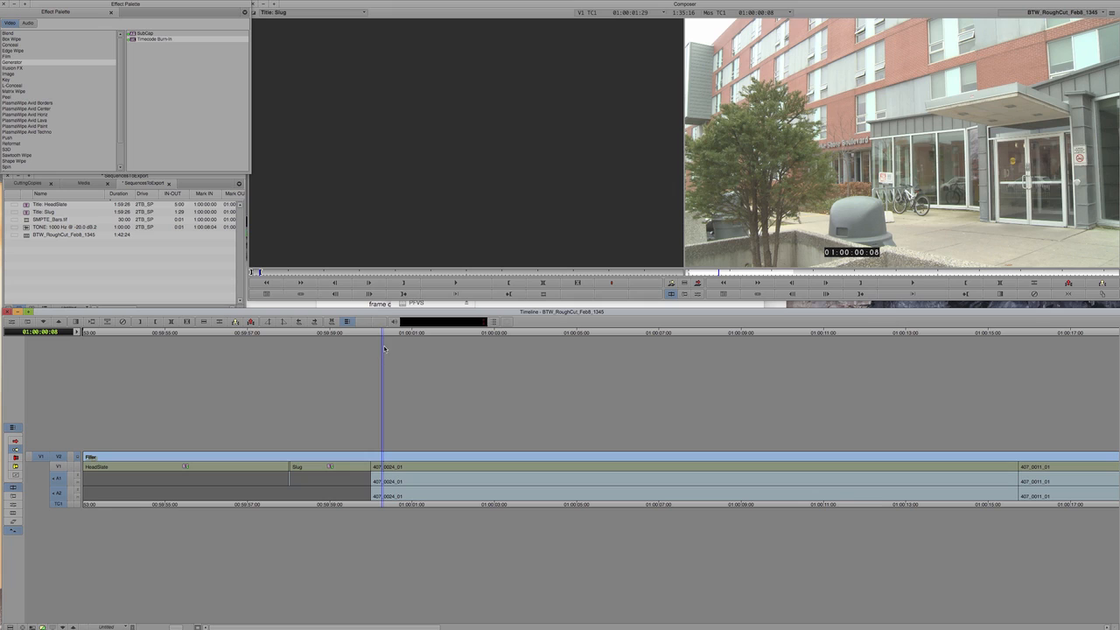
{"action": "left_click", "coordinate": [386, 348]}
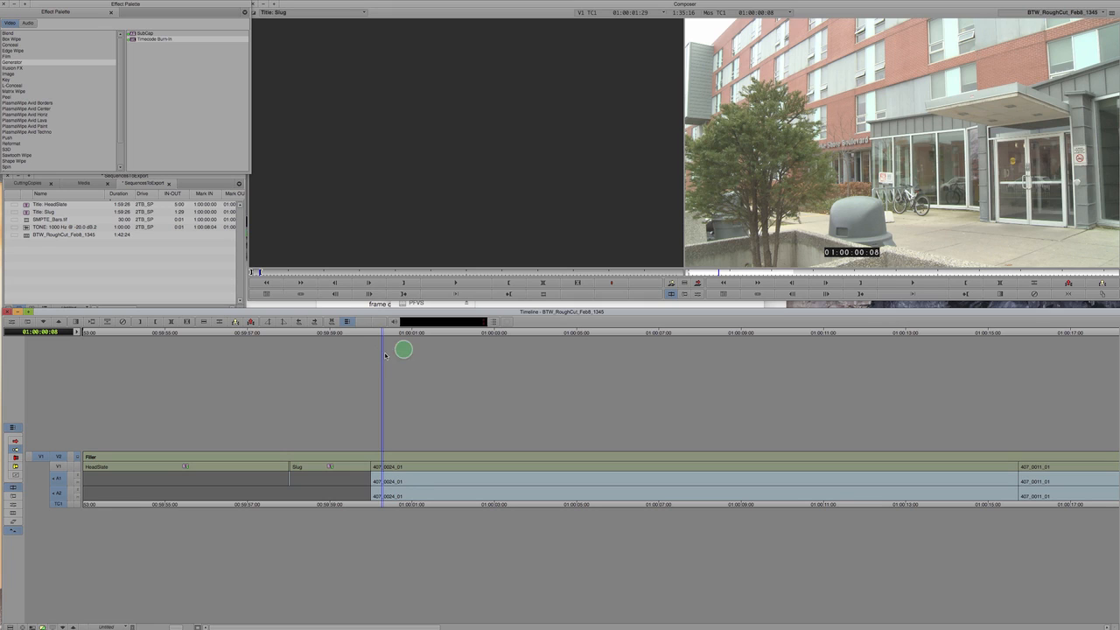
Step: Split the V2 timecode burn-in at 01:00:00:00 and delete the segment above the head slate and slug
{"action": "left_click", "coordinate": [85, 457]}
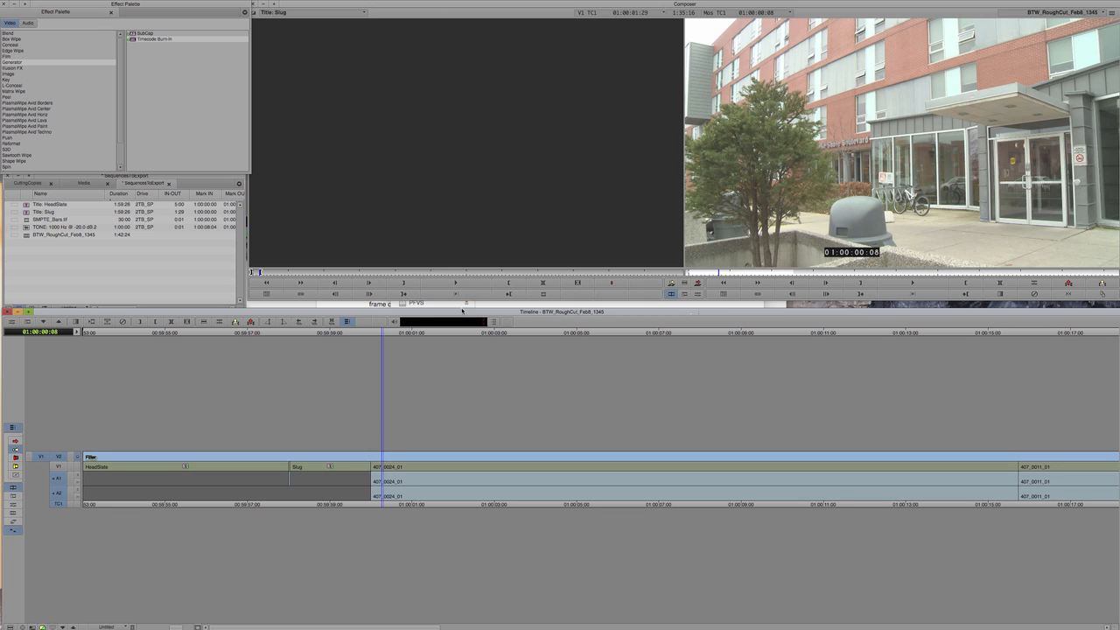
{"action": "left_click", "coordinate": [379, 331]}
{"action": "left_click_drag", "start_coordinate": [379, 330], "coordinate": [371, 331]}
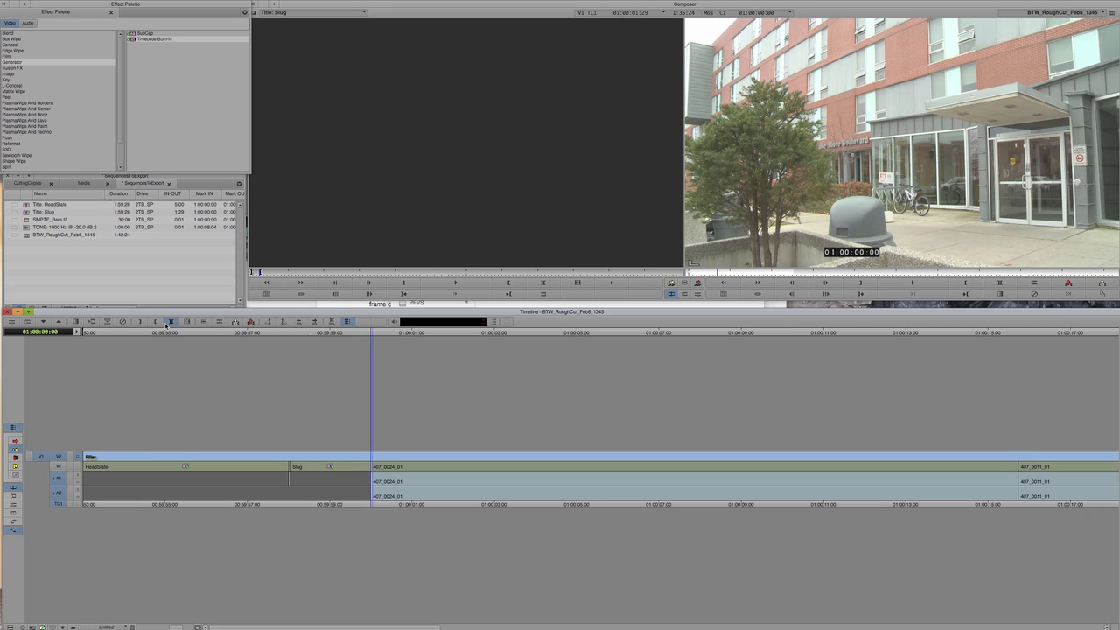
{"action": "left_click", "coordinate": [219, 322]}
{"action": "left_click", "coordinate": [238, 456]}
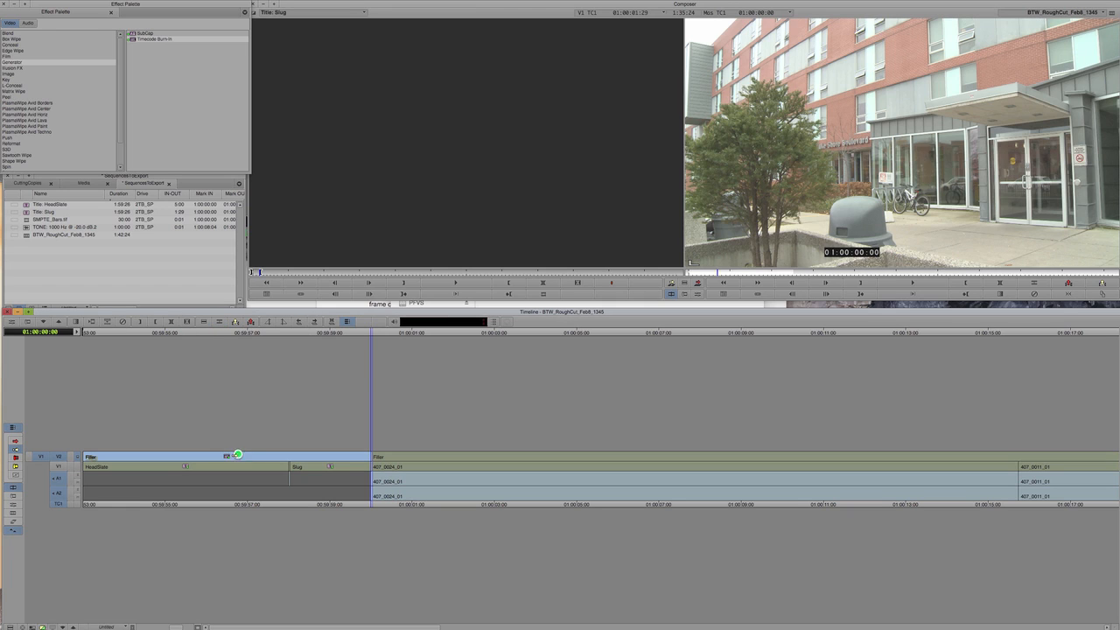
{"action": "key", "text": "Delete"}
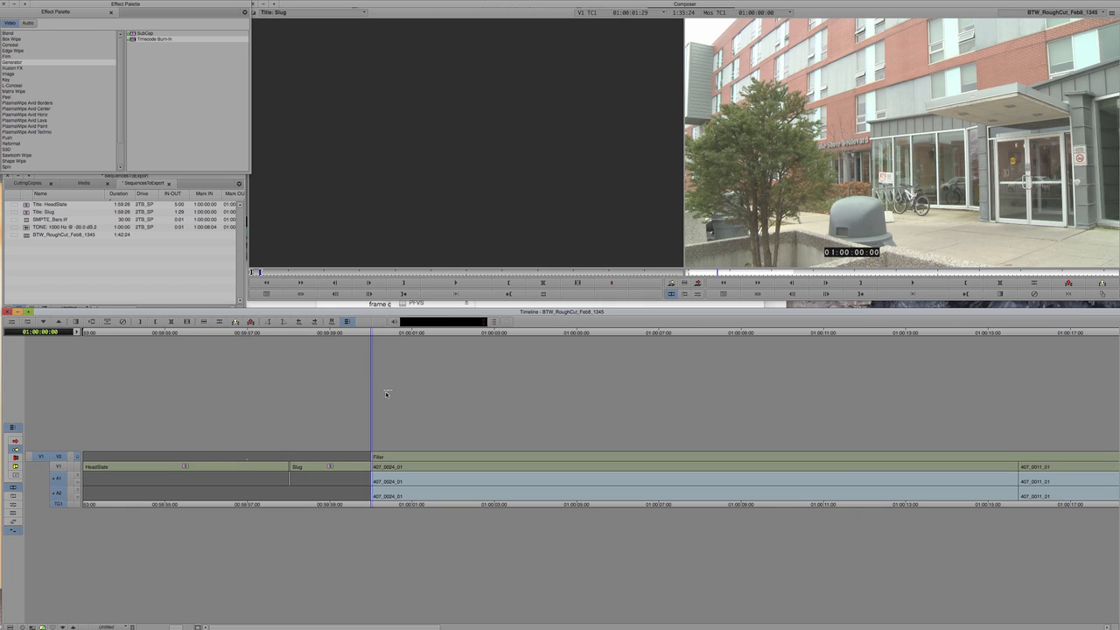
Step: Find the end of the rough cut and park the playhead at 01:01:28:11, just before the tail slug
{"action": "scroll", "coordinate": [517, 404], "scroll_direction": "right", "scroll_amount": 10}
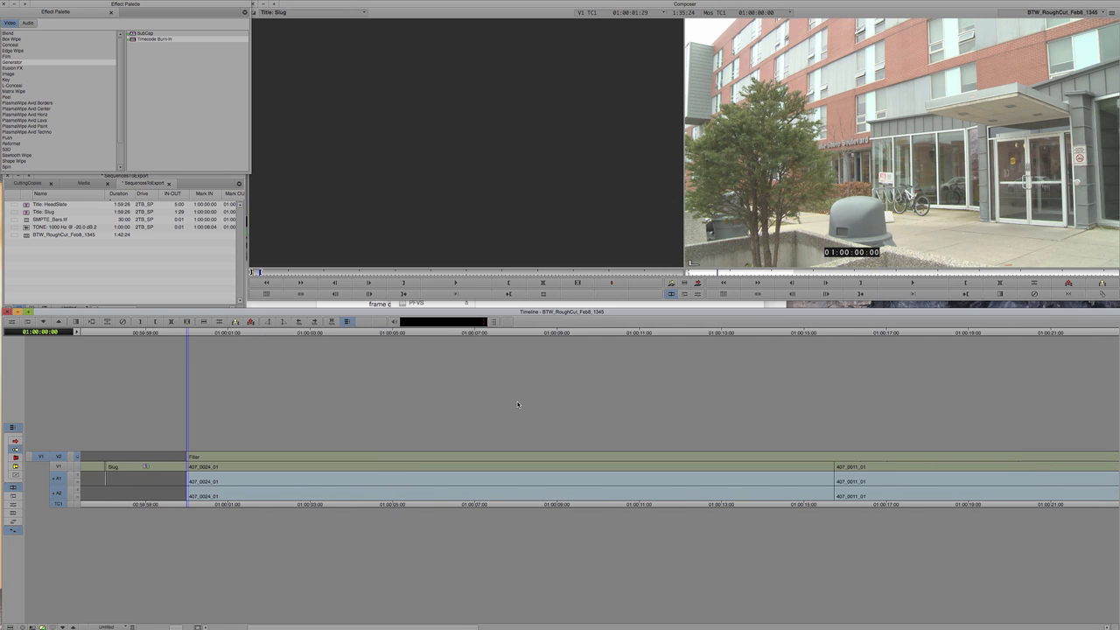
{"action": "scroll", "coordinate": [517, 404], "scroll_direction": "right", "scroll_amount": 10}
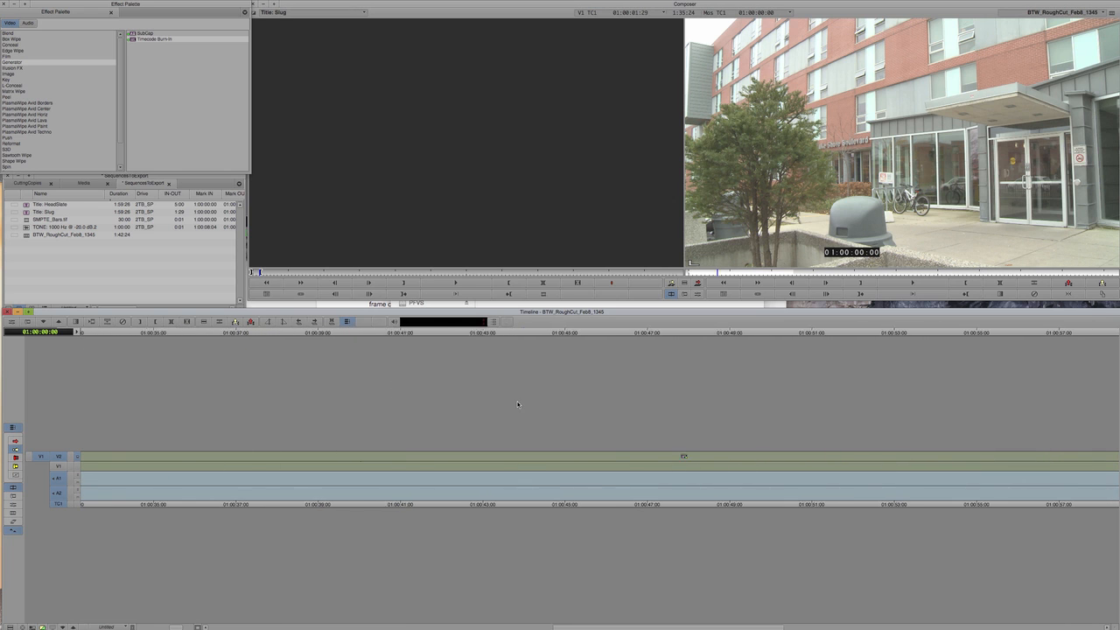
{"action": "scroll", "coordinate": [517, 404], "scroll_direction": "right", "scroll_amount": 3}
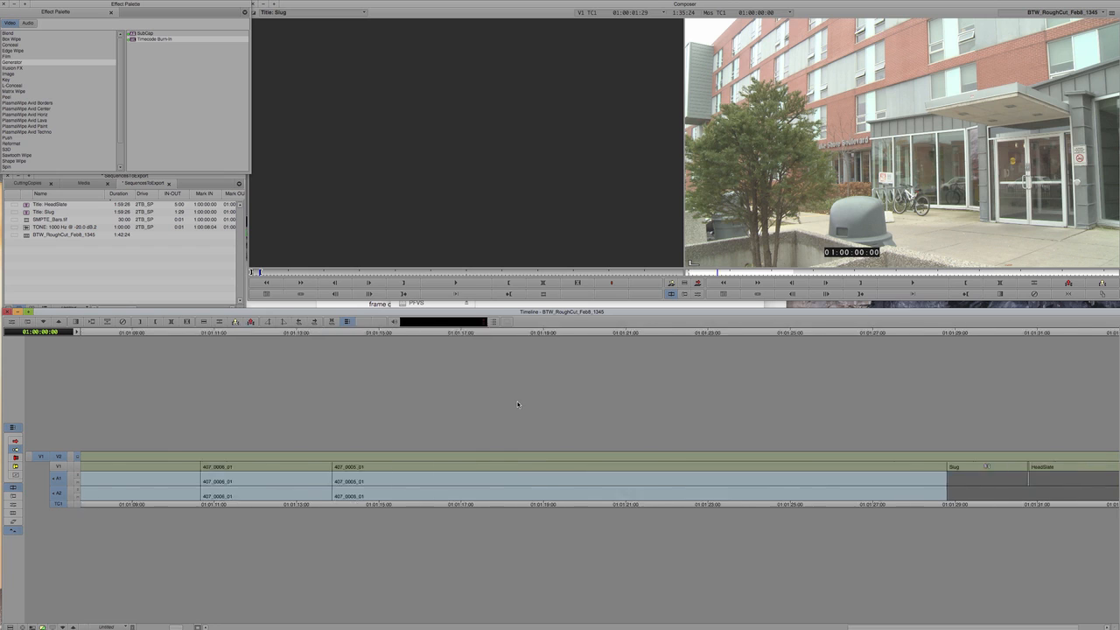
{"action": "key", "text": "ctrl+slash"}
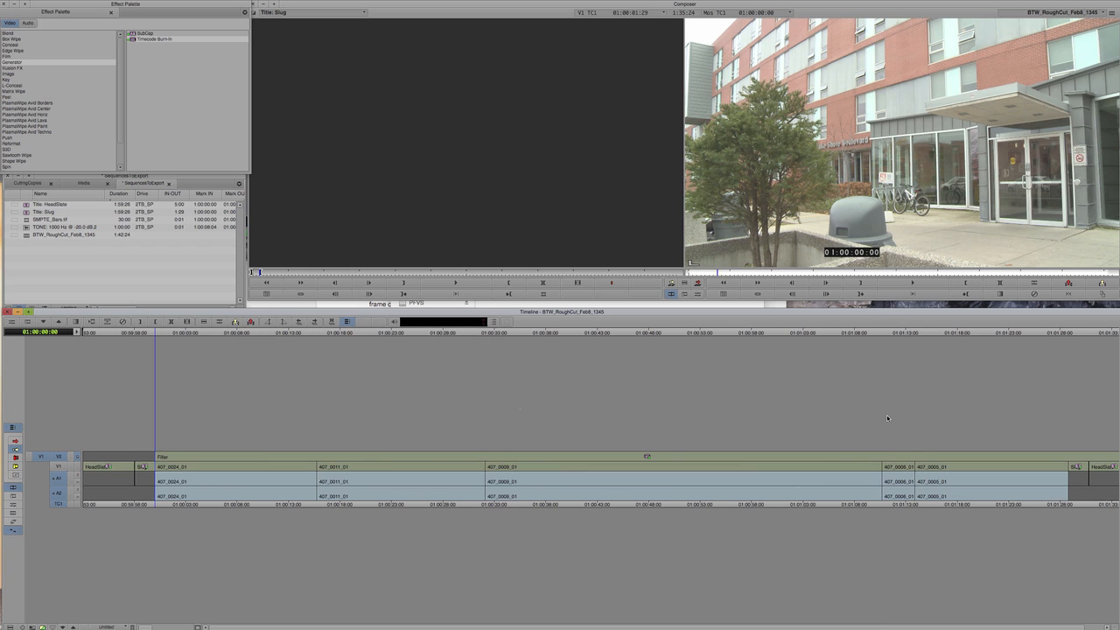
{"action": "key", "text": "ctrl+bracketleft"}
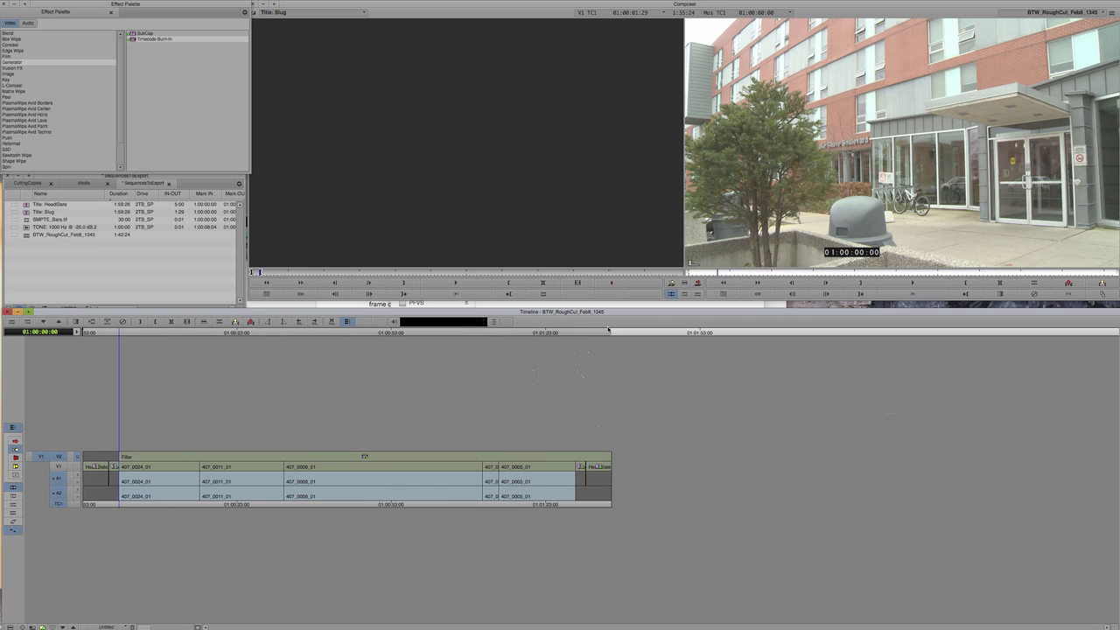
{"action": "left_click_drag", "start_coordinate": [598, 332], "coordinate": [574, 344]}
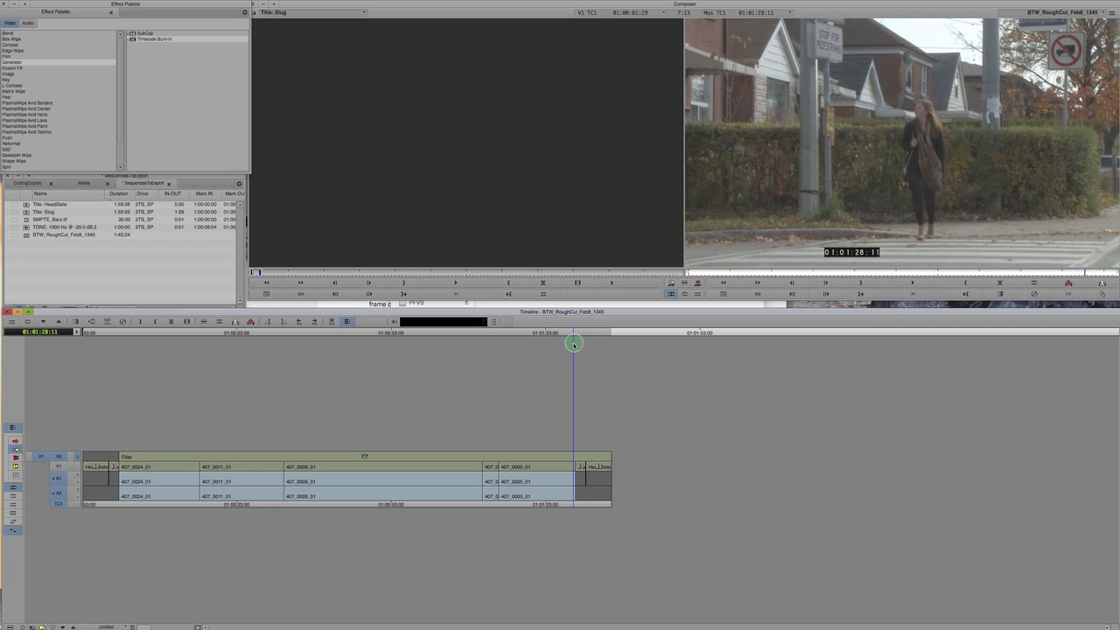
{"action": "key", "text": "super+equal"}
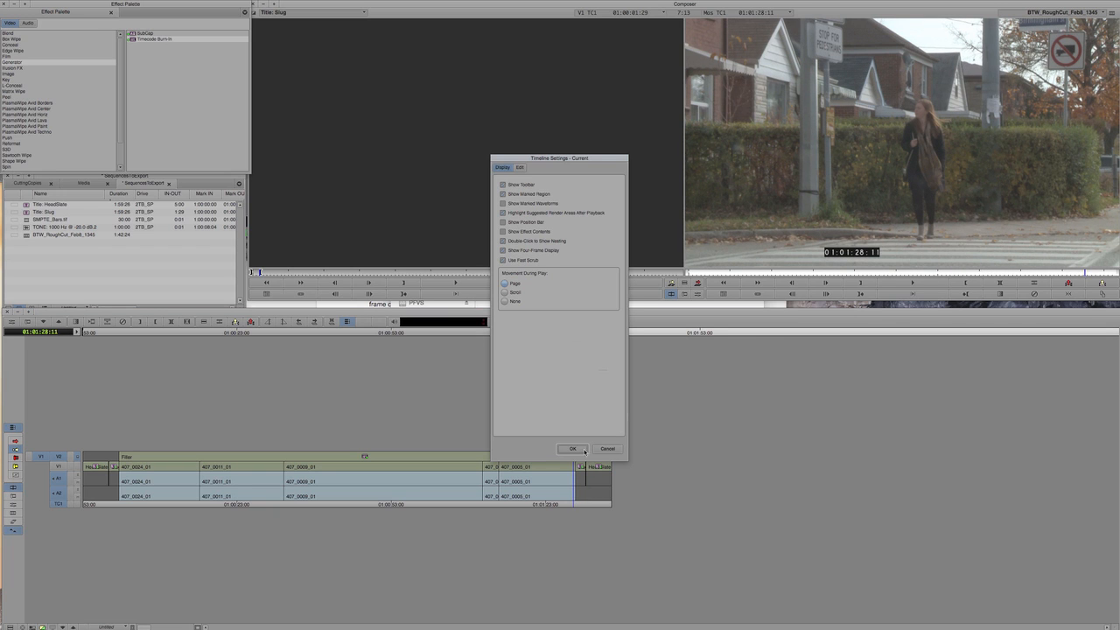
{"action": "left_click", "coordinate": [573, 449]}
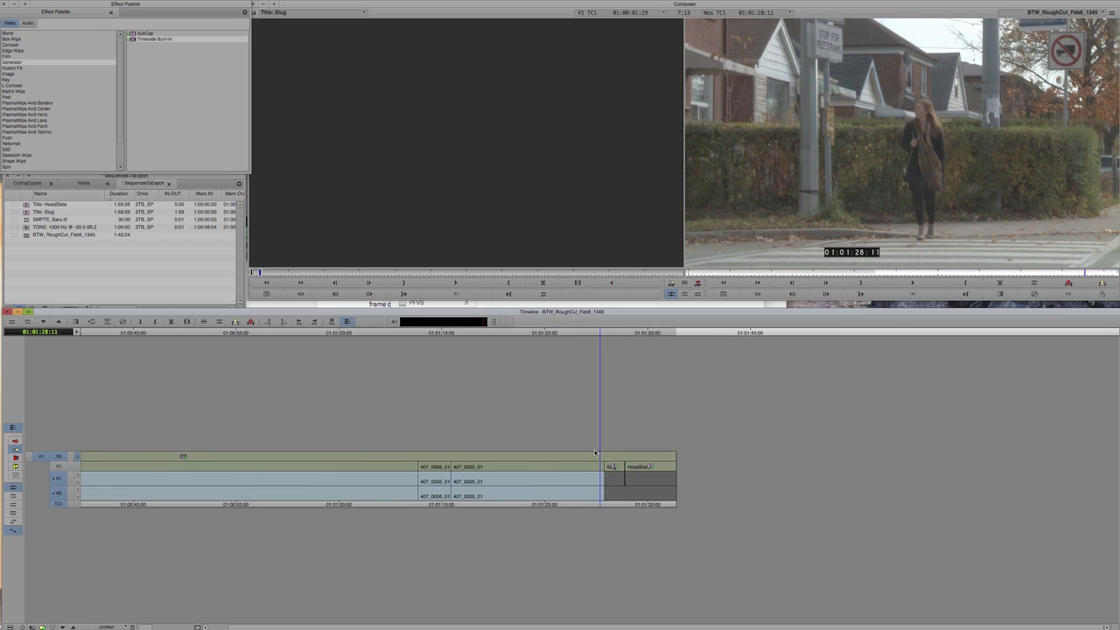
Step: Split the V2 timecode burn-in at 01:01:28:24 and delete the segment above the tail slug and slate
{"action": "key", "text": "super+bracketright"}
{"action": "key", "text": "super+bracketright"}
{"action": "key", "text": "super+bracketright"}
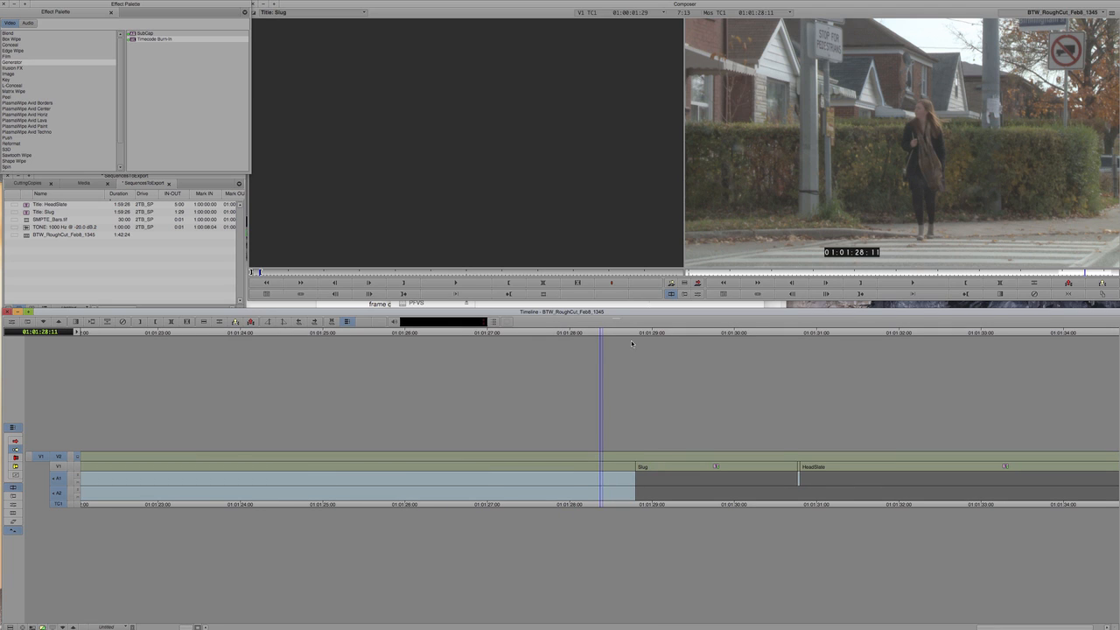
{"action": "left_click", "coordinate": [635, 333]}
{"action": "key", "text": "Right"}
{"action": "key", "text": "Right"}
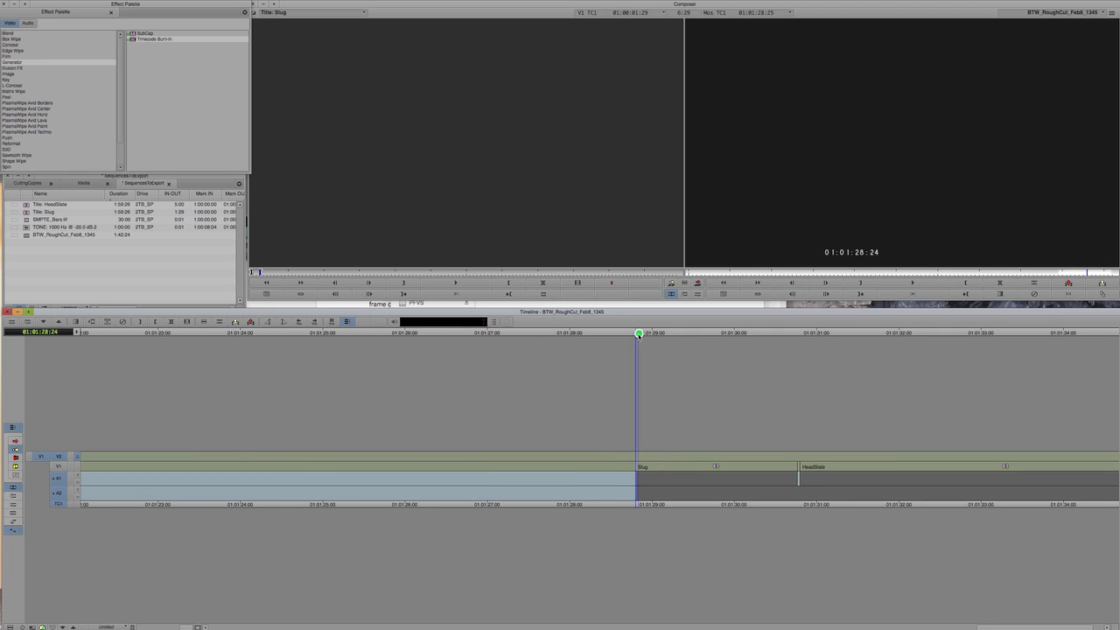
{"action": "key", "text": "Left"}
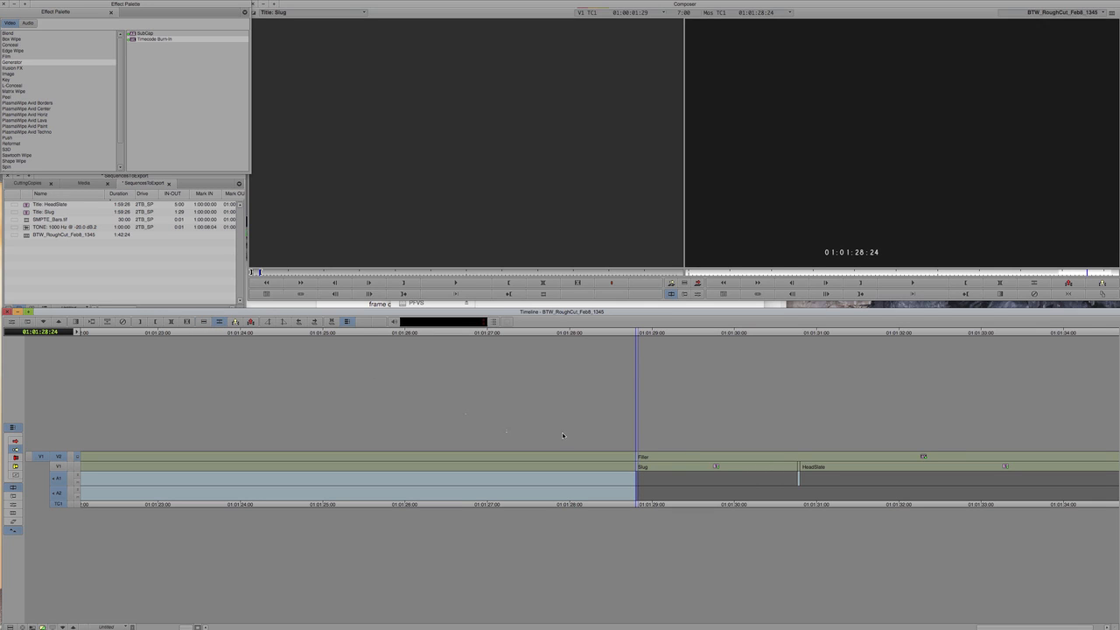
{"action": "left_click", "coordinate": [680, 456]}
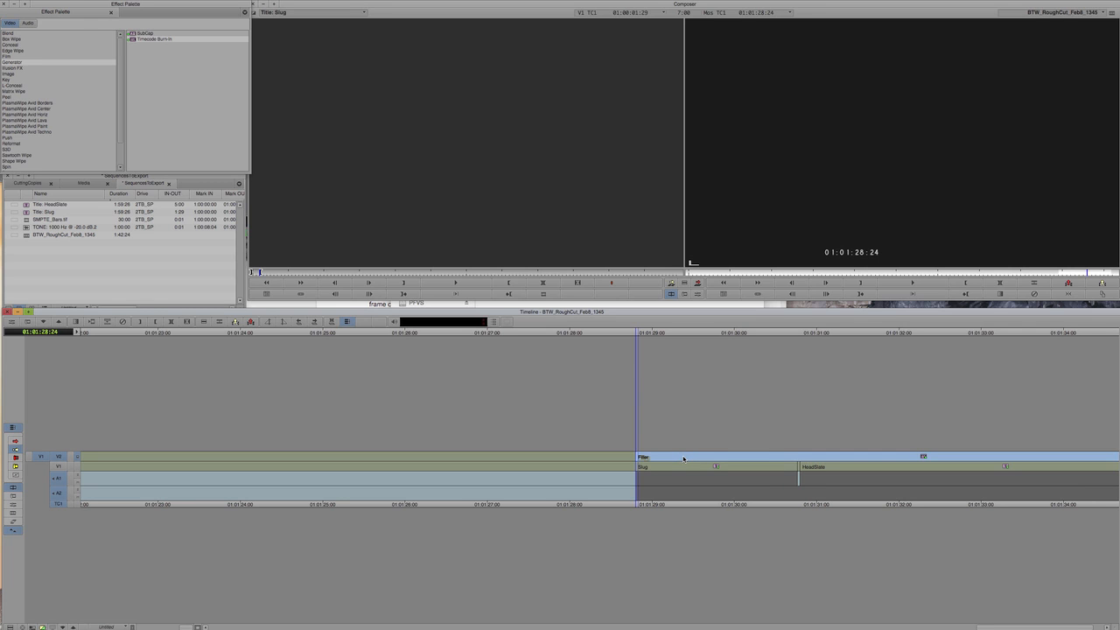
Step: Open the remaining V2 timecode burn-in in the Effect Editor and reposition the timecode to the lower left of the picture
{"action": "left_click", "coordinate": [631, 333]}
{"action": "key", "text": "j"}
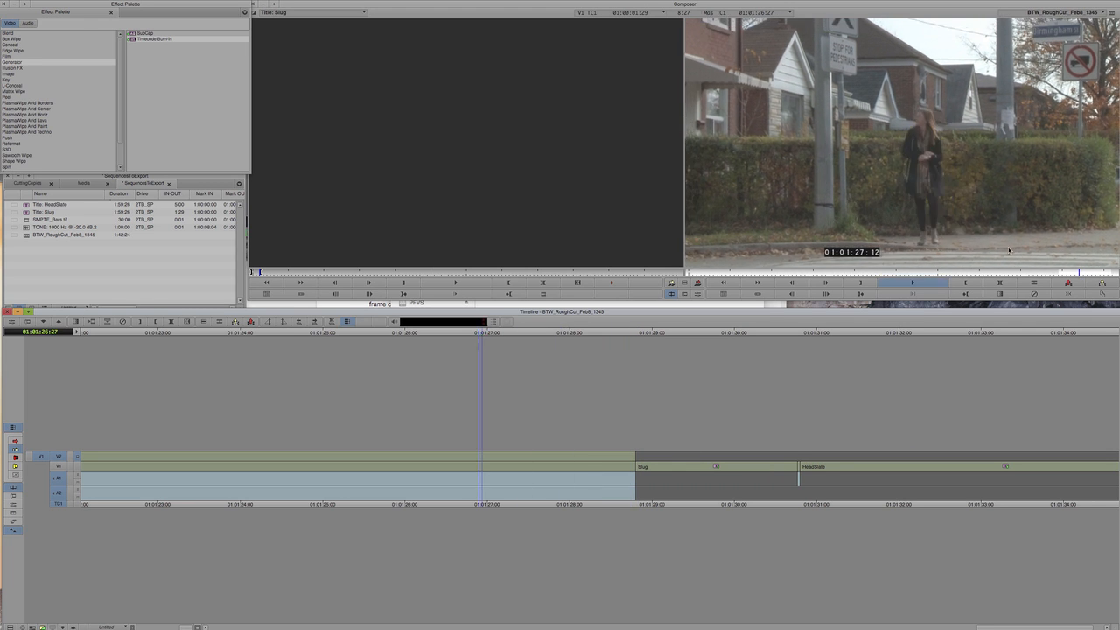
{"action": "left_click", "coordinate": [146, 460]}
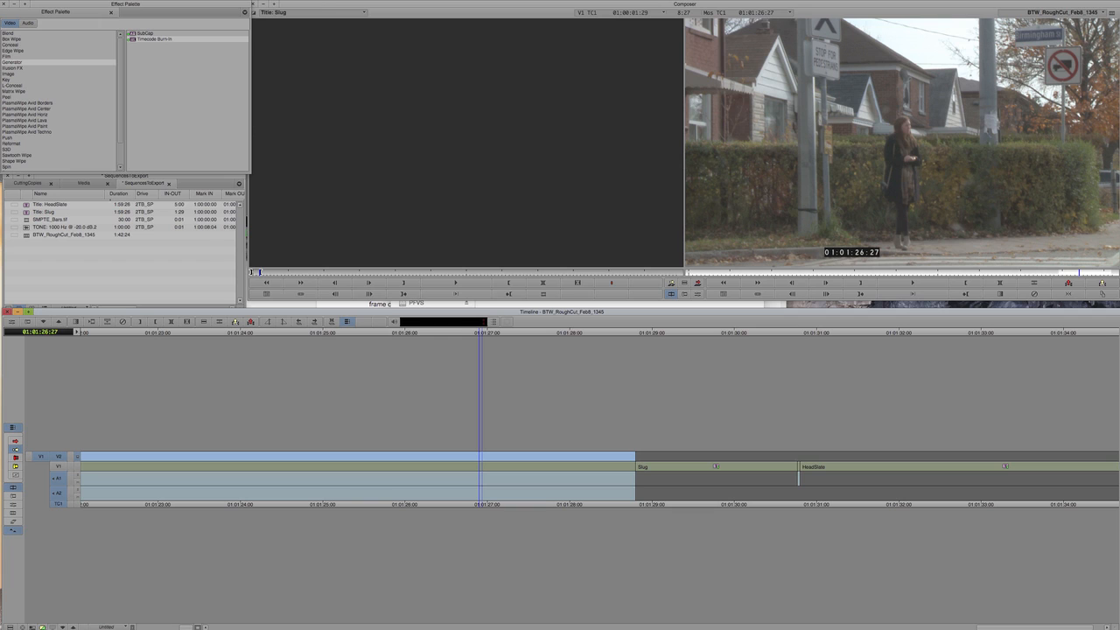
{"action": "left_click", "coordinate": [238, 1]}
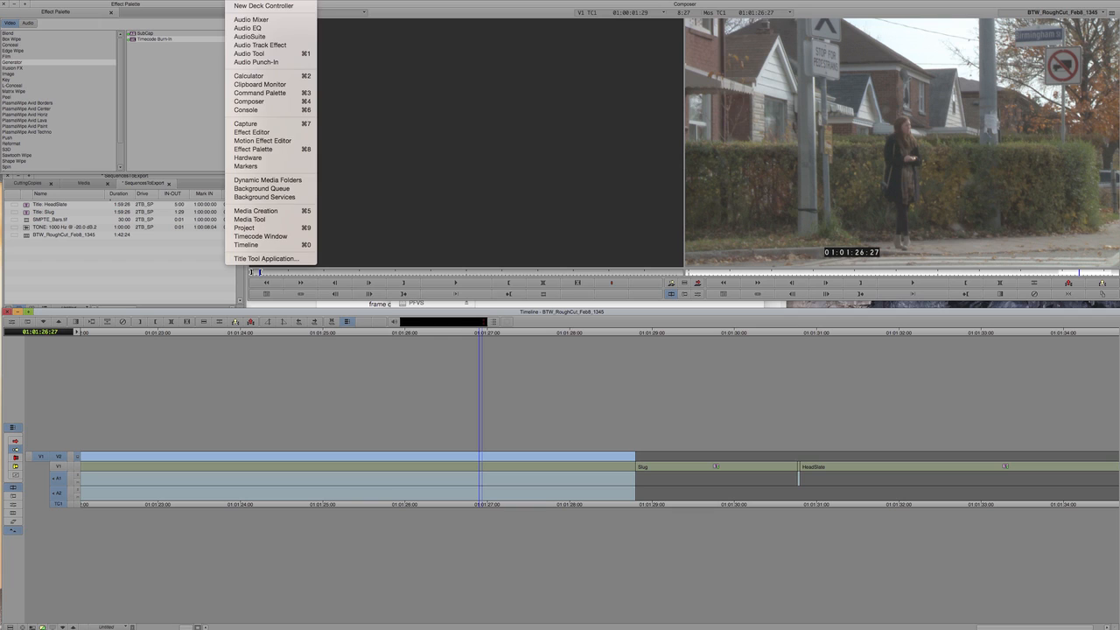
{"action": "left_click", "coordinate": [282, 134]}
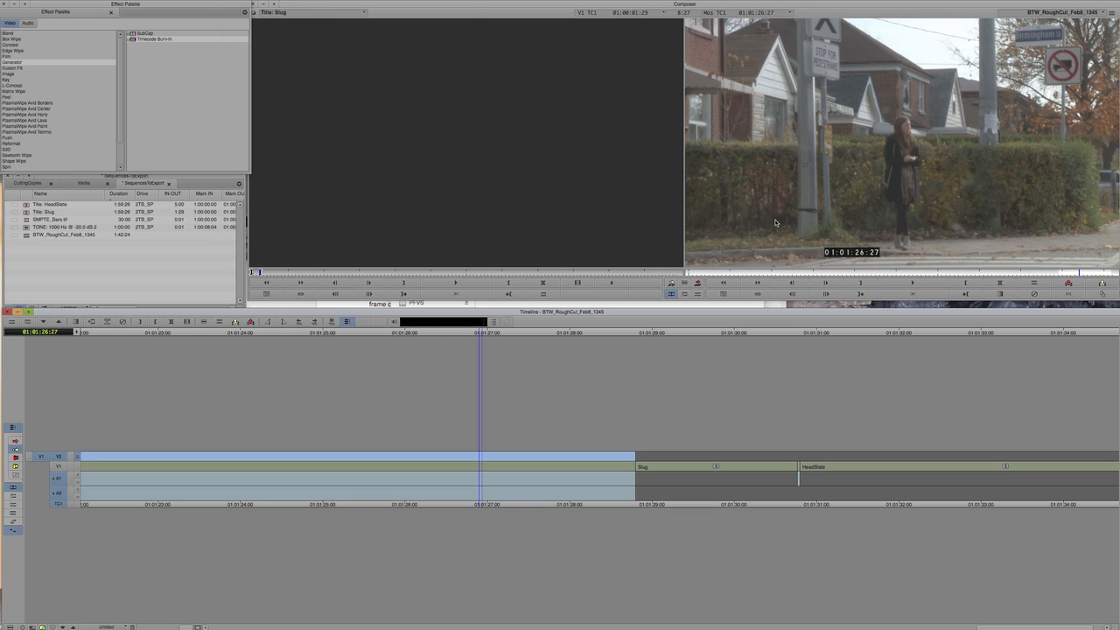
{"action": "left_click", "coordinate": [816, 251]}
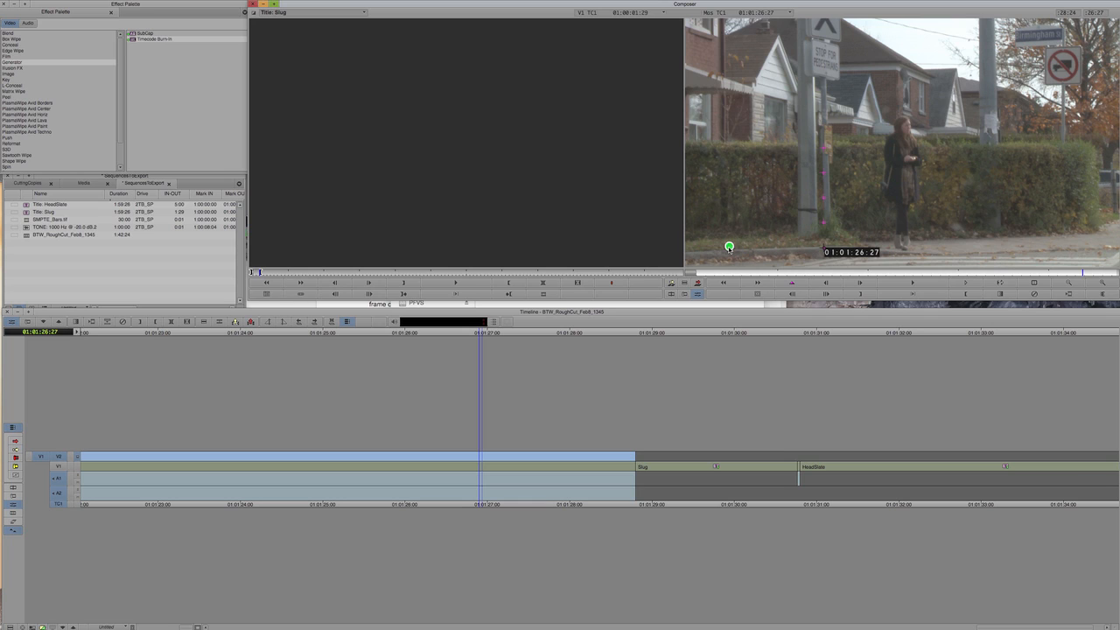
{"action": "left_click_drag", "start_coordinate": [729, 247], "coordinate": [728, 248]}
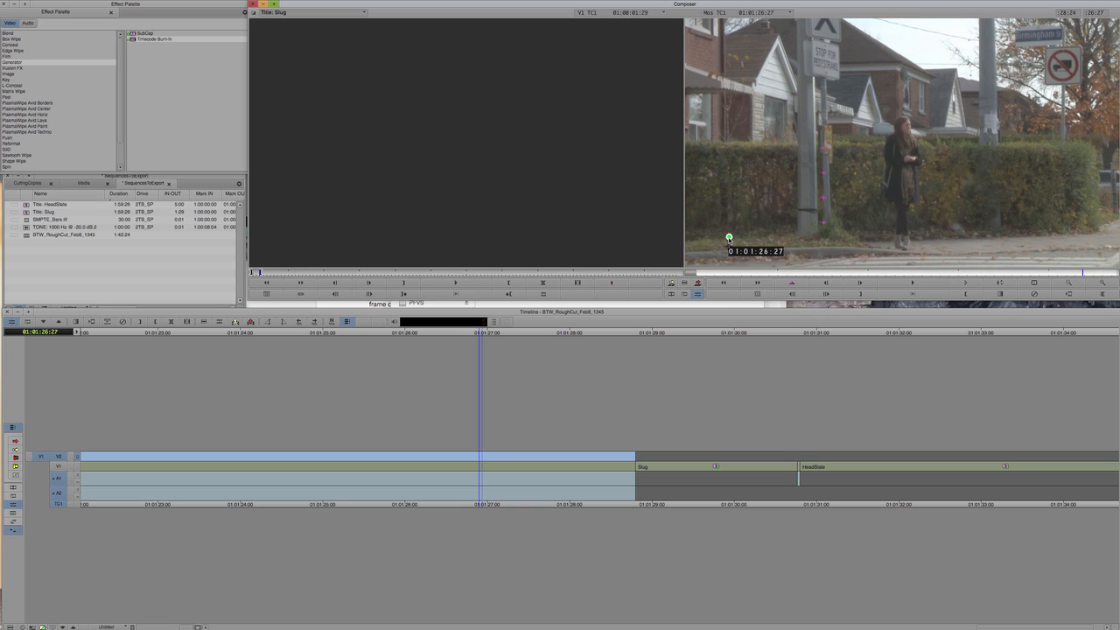
{"action": "left_click_drag", "start_coordinate": [728, 239], "coordinate": [728, 240]}
{"action": "left_click", "coordinate": [659, 364]}
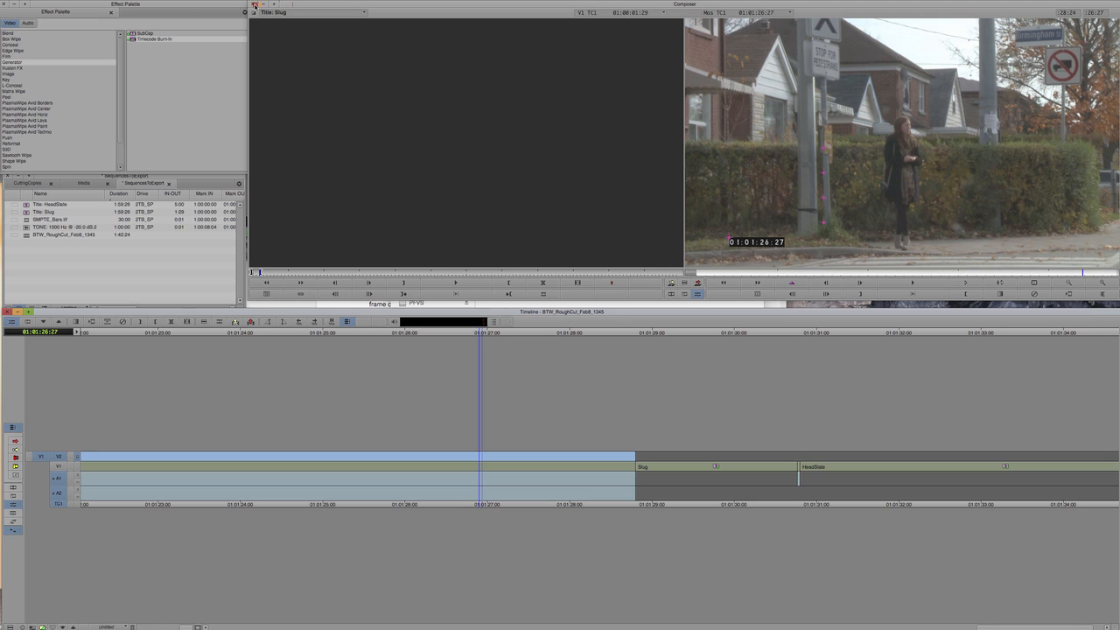
Step: Rearrange the Composer and Effect Editor windows to reveal the Timecode Burn-In parameters, and leave effect mode
{"action": "left_click", "coordinate": [196, 90]}
{"action": "mouse_move", "coordinate": [301, 4]}
{"action": "left_mouse_down"}
{"action": "mouse_move", "coordinate": [383, 5]}
{"action": "mouse_move", "coordinate": [335, 8]}
{"action": "mouse_move", "coordinate": [318, 42]}
{"action": "mouse_move", "coordinate": [305, 21]}
{"action": "left_mouse_up"}
{"action": "left_click", "coordinate": [418, 4]}
{"action": "left_click_drag", "start_coordinate": [419, 5], "coordinate": [125, 5]}
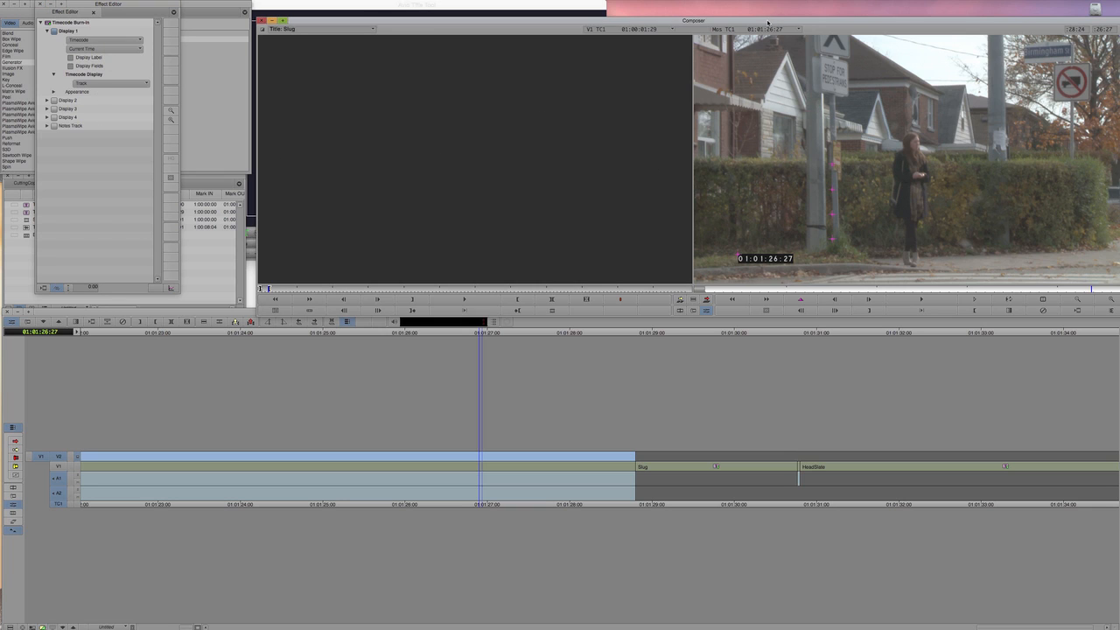
{"action": "mouse_move", "coordinate": [768, 21]}
{"action": "left_mouse_down"}
{"action": "mouse_move", "coordinate": [768, 9]}
{"action": "mouse_move", "coordinate": [754, 9]}
{"action": "left_mouse_up"}
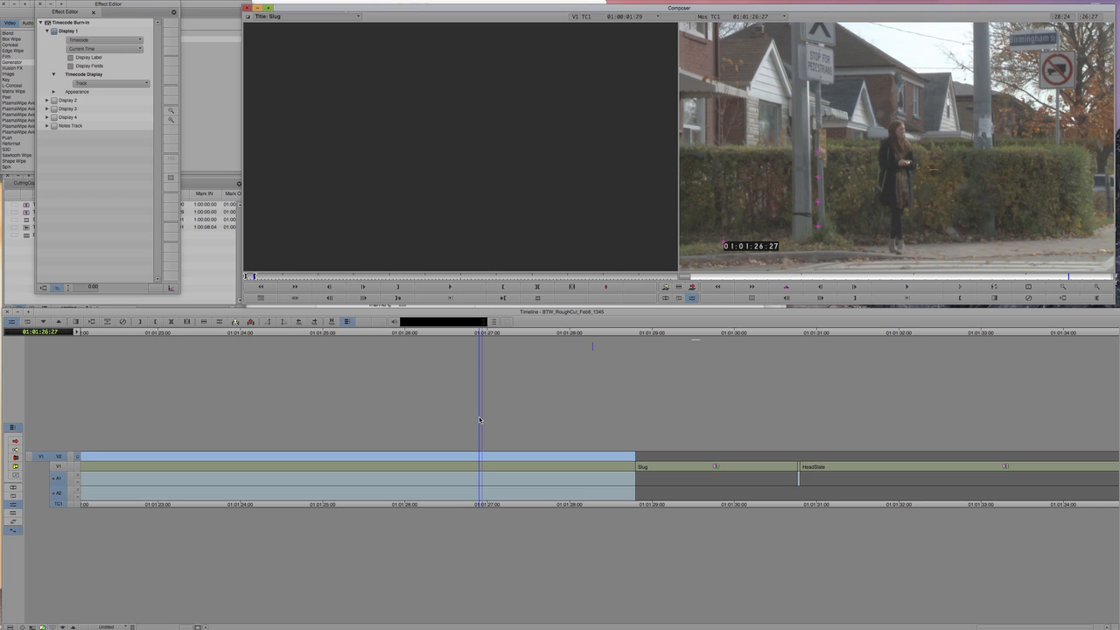
{"action": "left_click", "coordinate": [338, 333]}
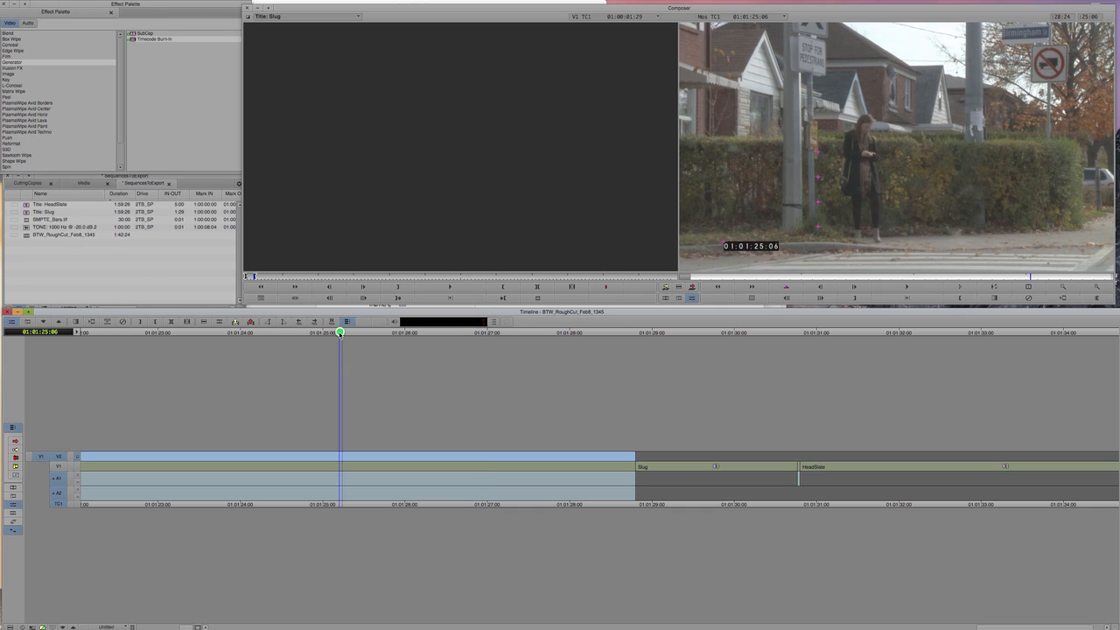
{"action": "left_click", "coordinate": [258, 332]}
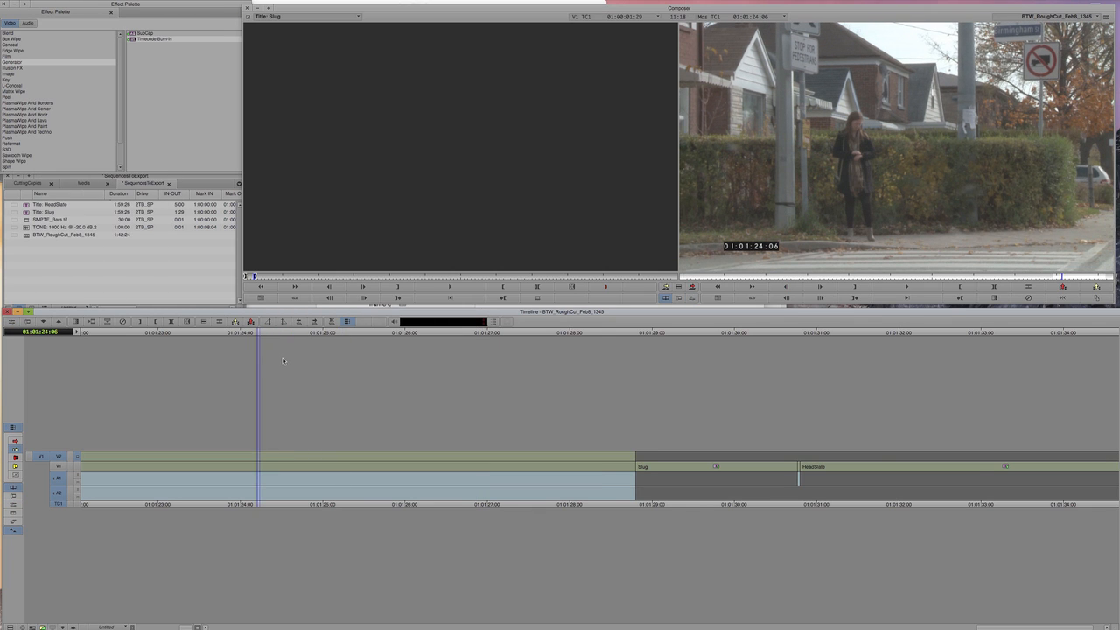
Step: Show the whole sequence in the timeline and scrub from the head slate into the rough cut to check the burn-in
{"action": "key", "text": "super+bracketleft"}
{"action": "key", "text": "super+bracketleft"}
{"action": "key", "text": "super+bracketleft"}
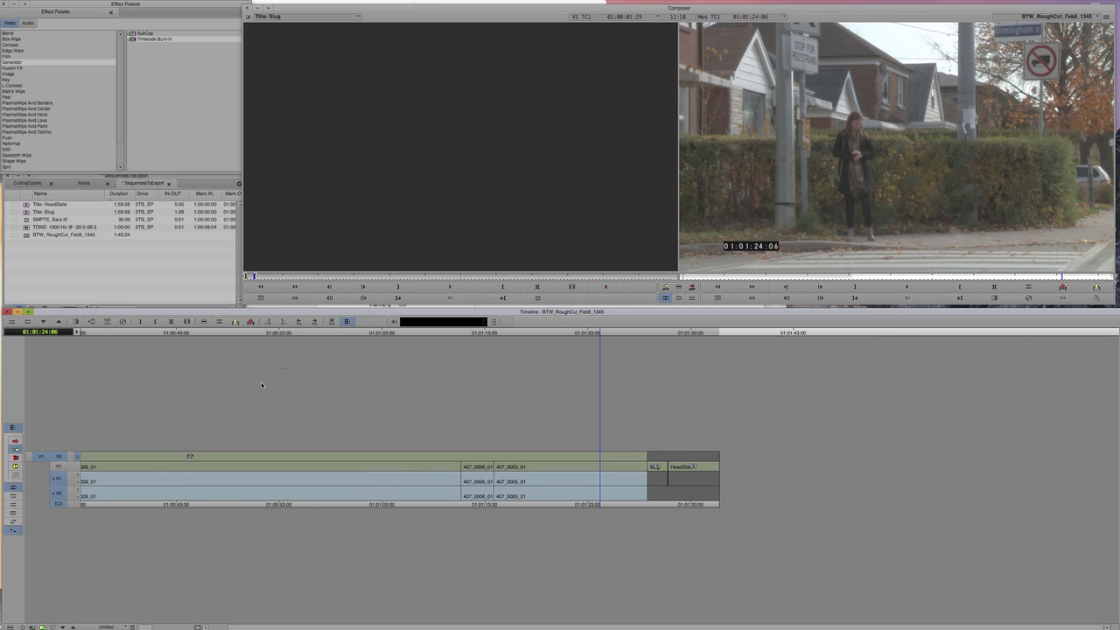
{"action": "key", "text": "super+slash"}
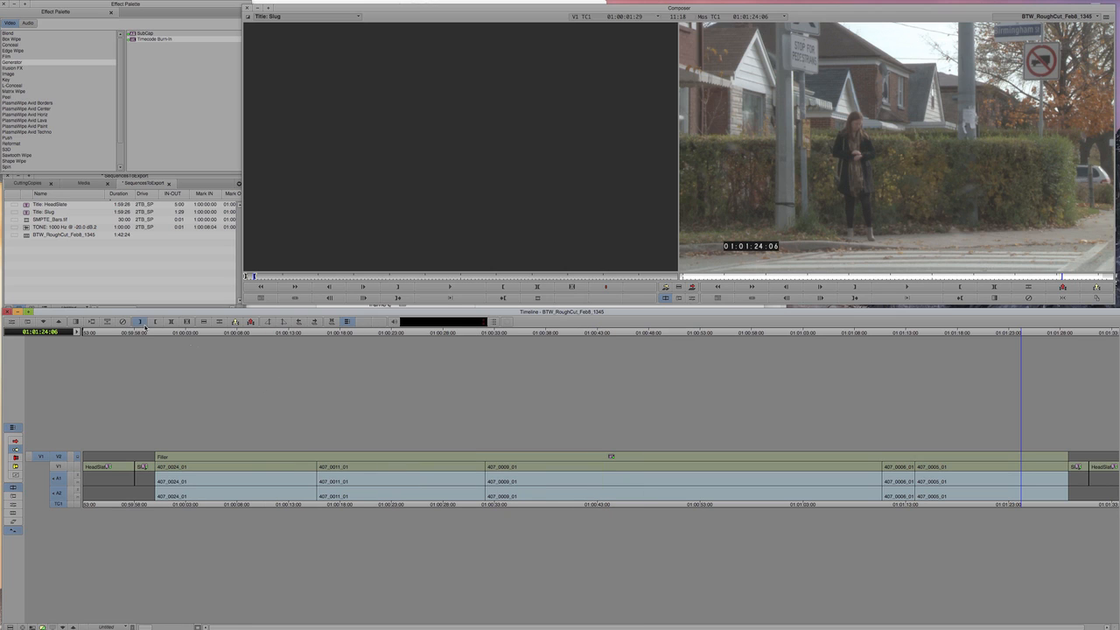
{"action": "left_click", "coordinate": [114, 333]}
{"action": "left_click_drag", "start_coordinate": [111, 333], "coordinate": [160, 339]}
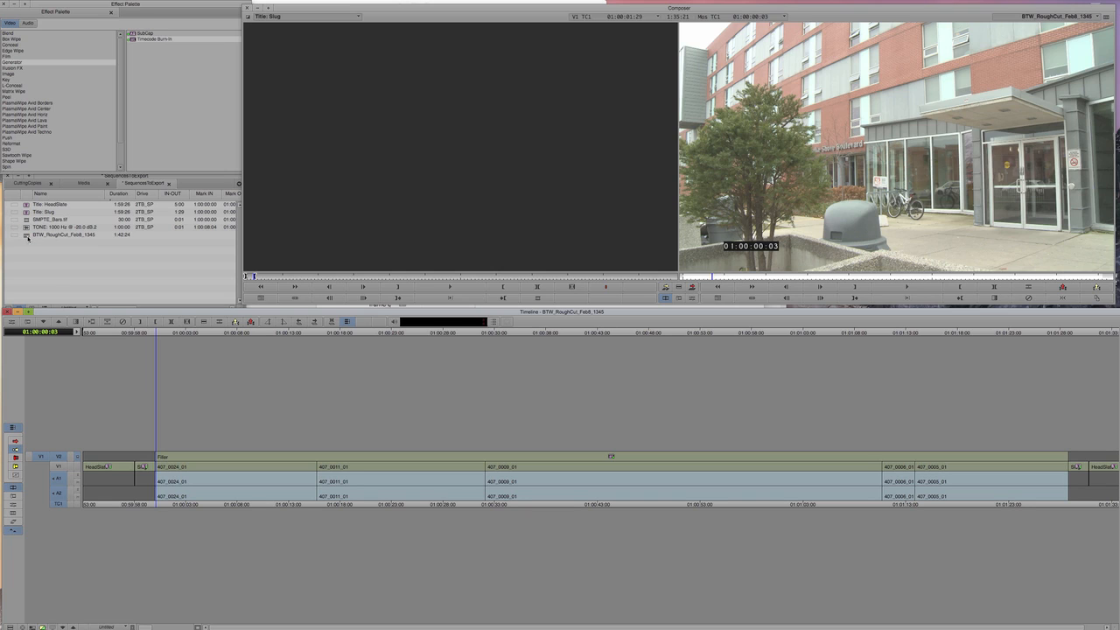
Step: Select the BTW_RoughCut_Feb8_1345 sequence in the SequencesToExport bin
{"action": "left_click", "coordinate": [27, 237]}
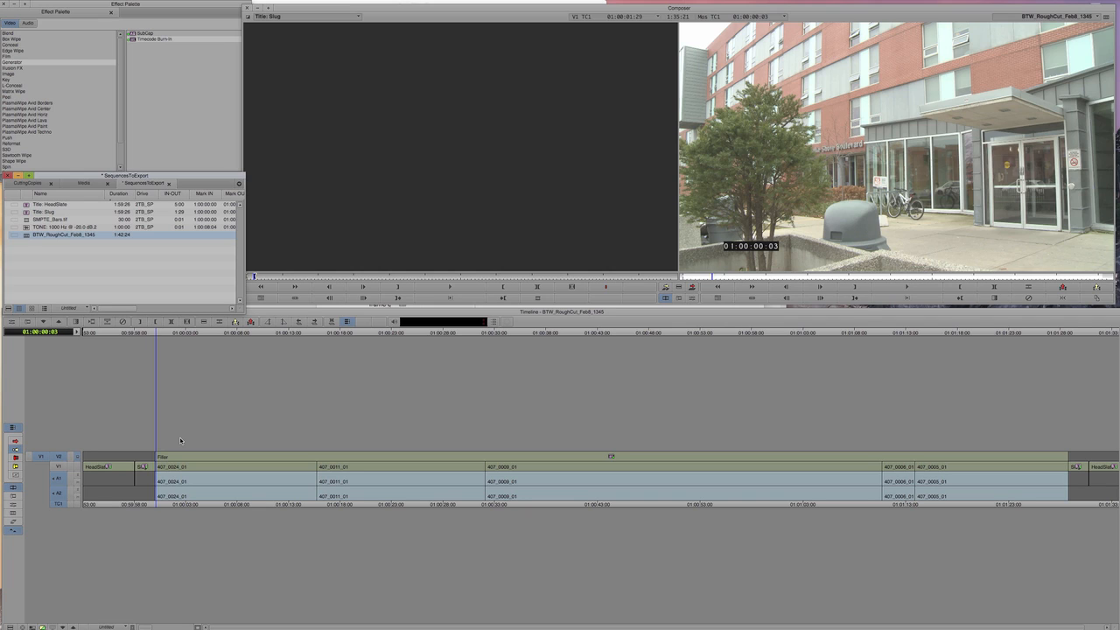
{"action": "scroll", "coordinate": [633, 538], "scroll_direction": "right", "scroll_amount": 1}
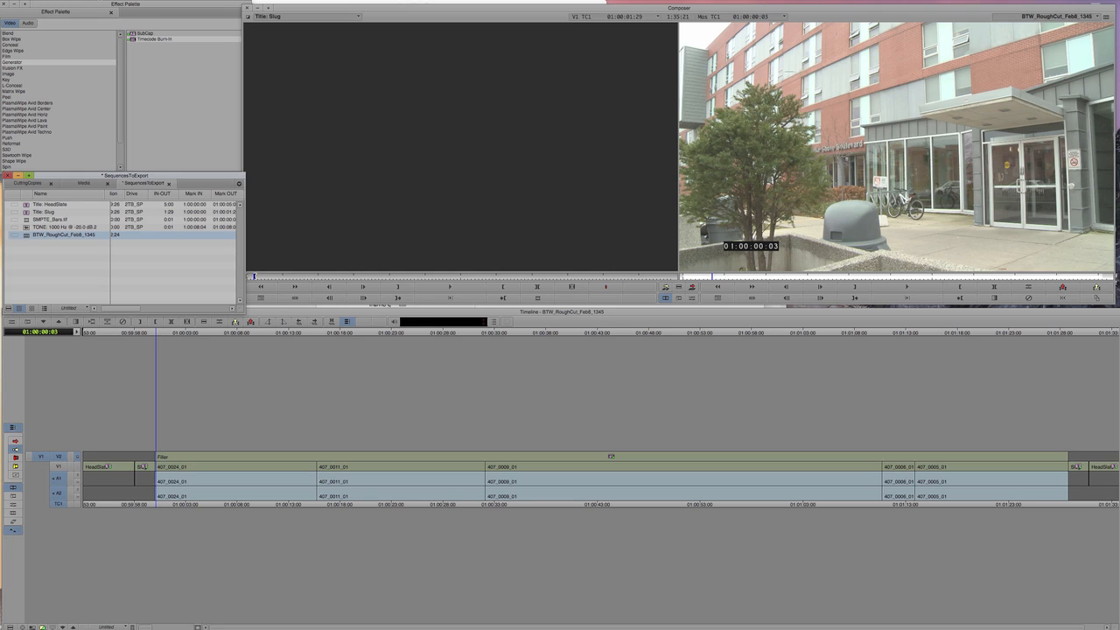
{"action": "left_click", "coordinate": [830, 2]}
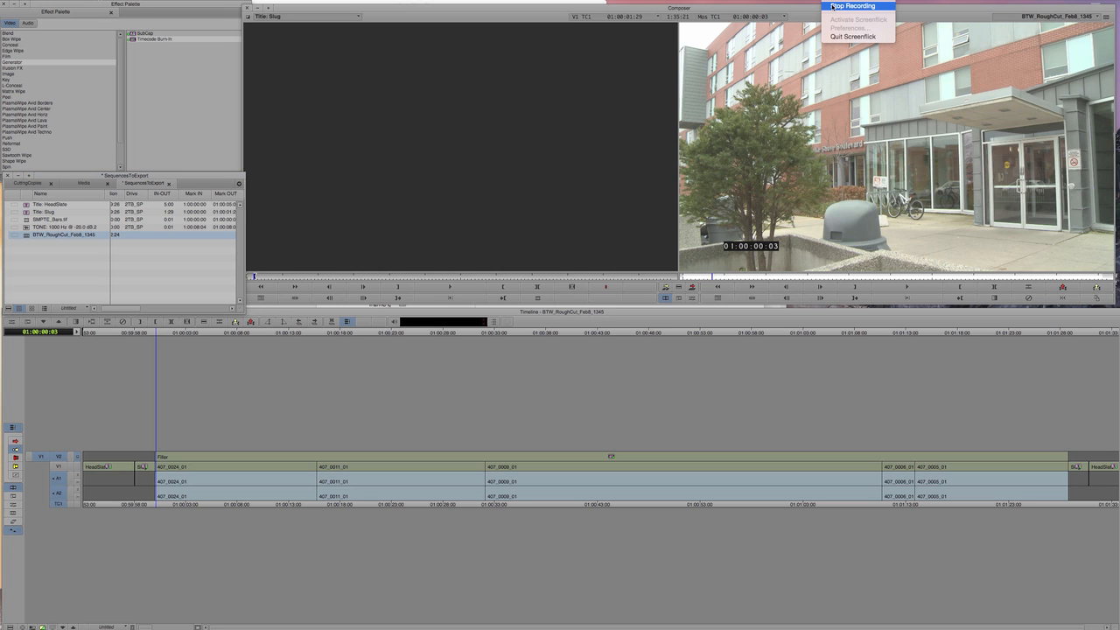